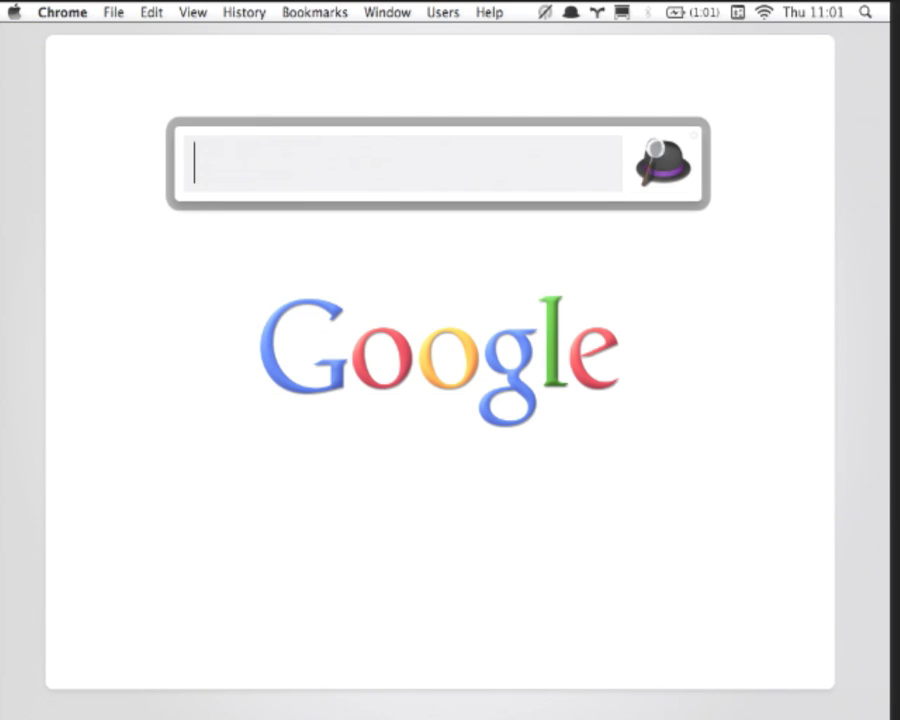
- Launch the Caffeine app from Alfred with the query 'caff'
{"action": "type", "text": "caff"}
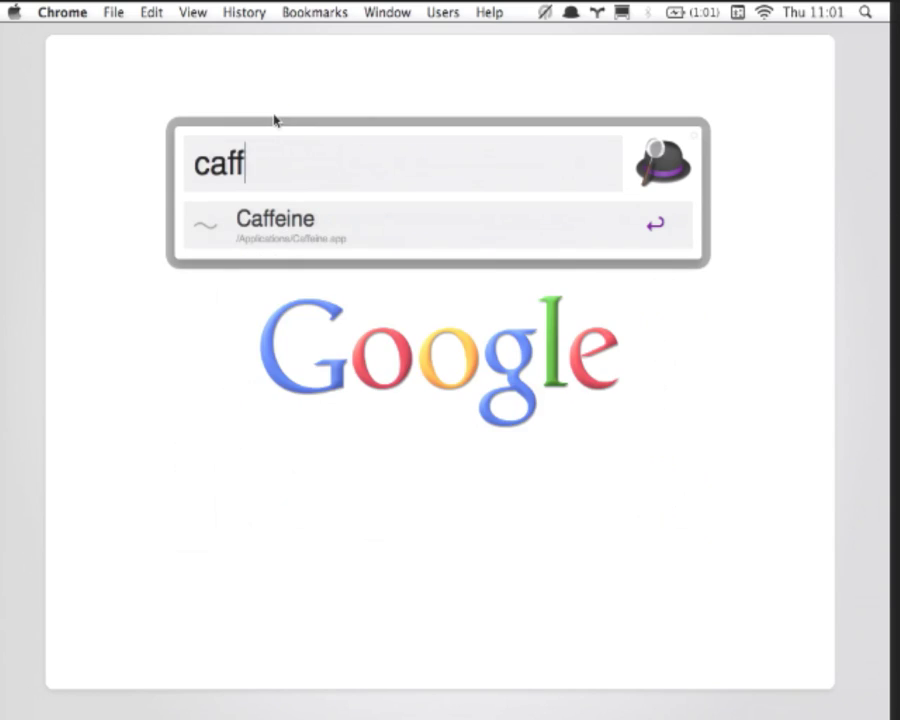
{"action": "key", "text": "Return"}
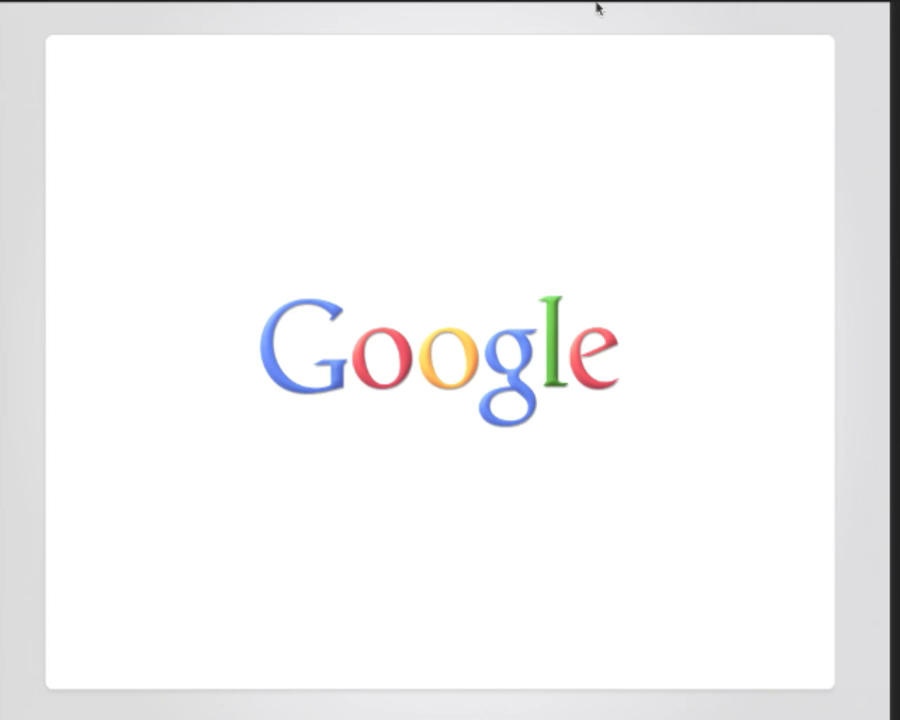
- Bring up the menu bar over the full-screen Google logo slide
{"action": "mouse_move", "coordinate": [597, 8]}
- Advance the presentation to the next slide
{"action": "key", "text": "Right"}
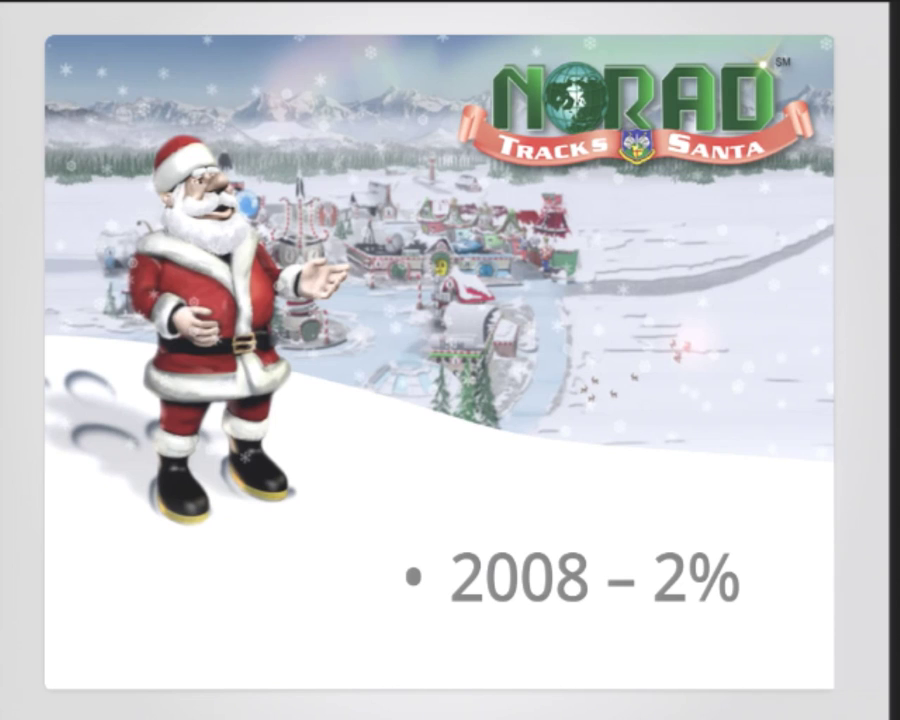
- Step the NORAD Tracks Santa slide forward to its next yearly figure
{"action": "key", "text": "Right"}
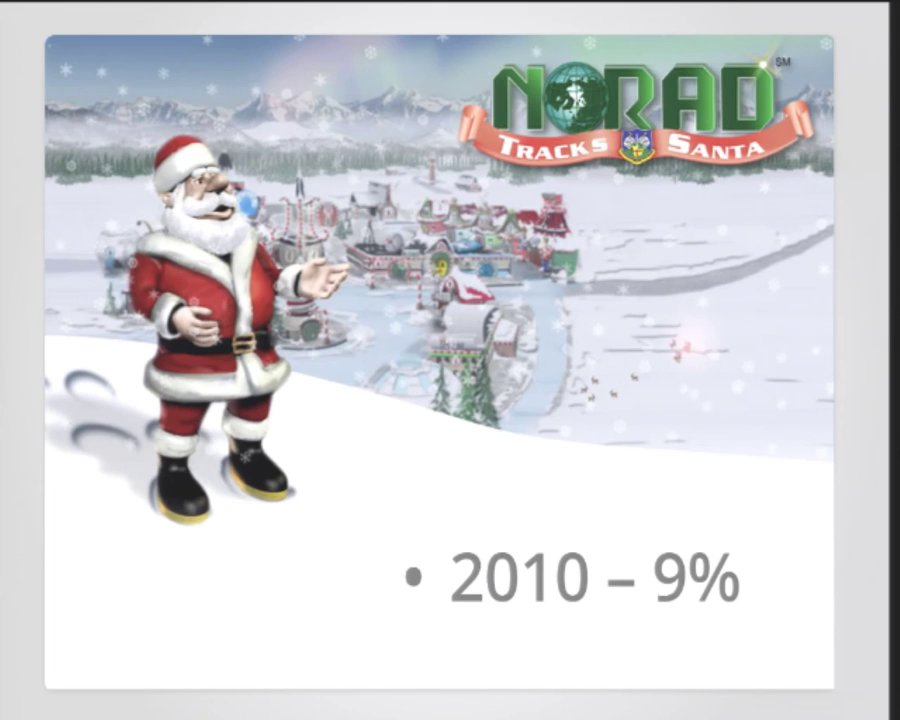
- Reveal the 2011 – 18% figure on the NORAD Tracks Santa slide
{"action": "key", "text": "Right"}
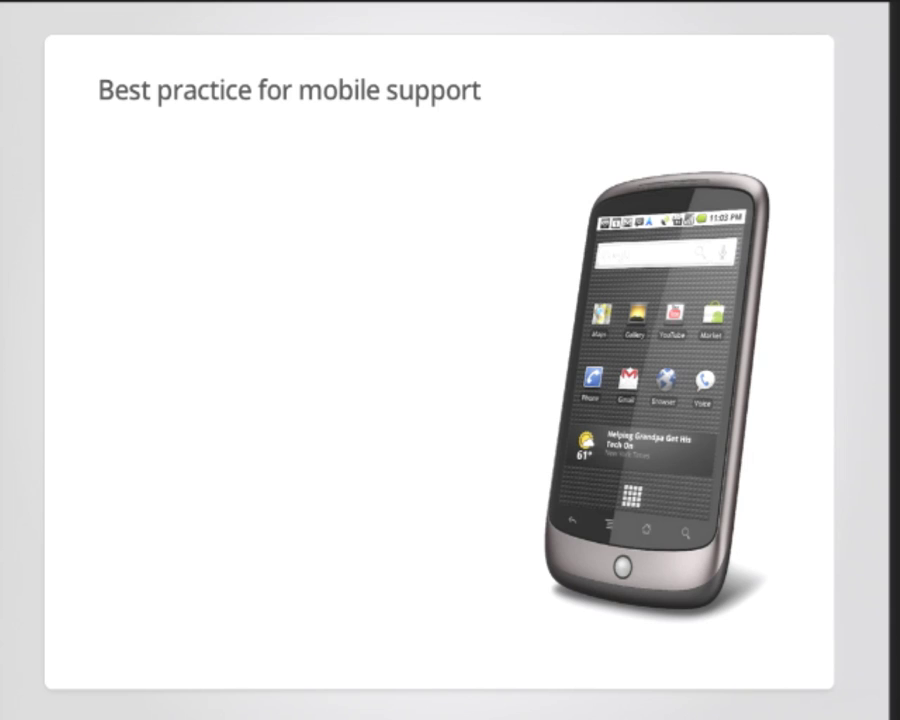
- Reveal the first point on the Best practice for mobile support slide
{"action": "key", "text": "Right"}
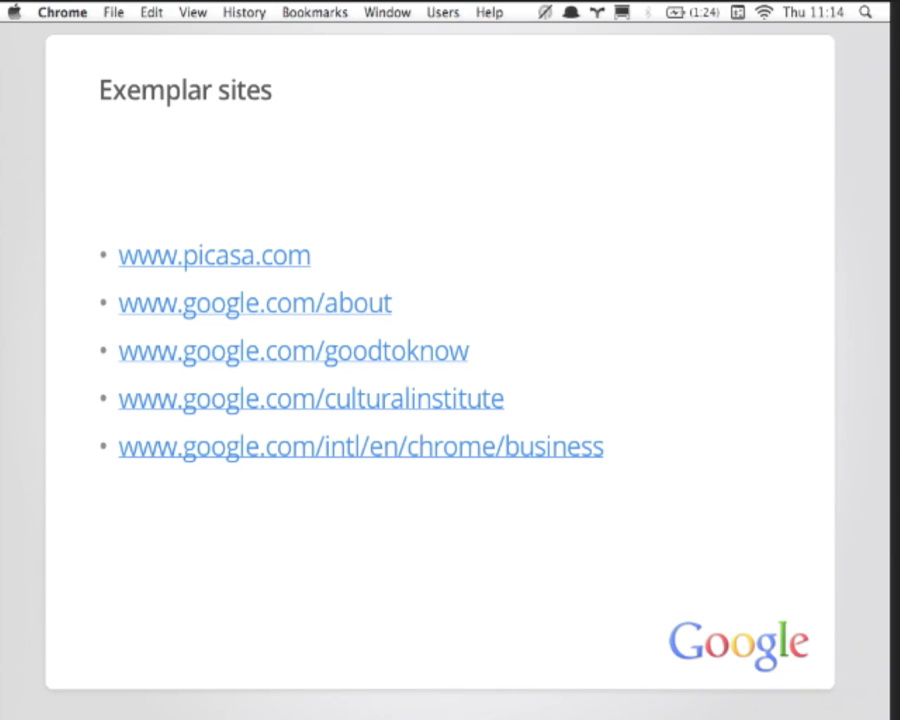
- Bring the Chrome window showing Picasa forward and widen it
{"action": "key", "text": "super+Tab"}
{"action": "key", "text": "super+Tab"}
{"action": "key", "text": "super+Tab"}
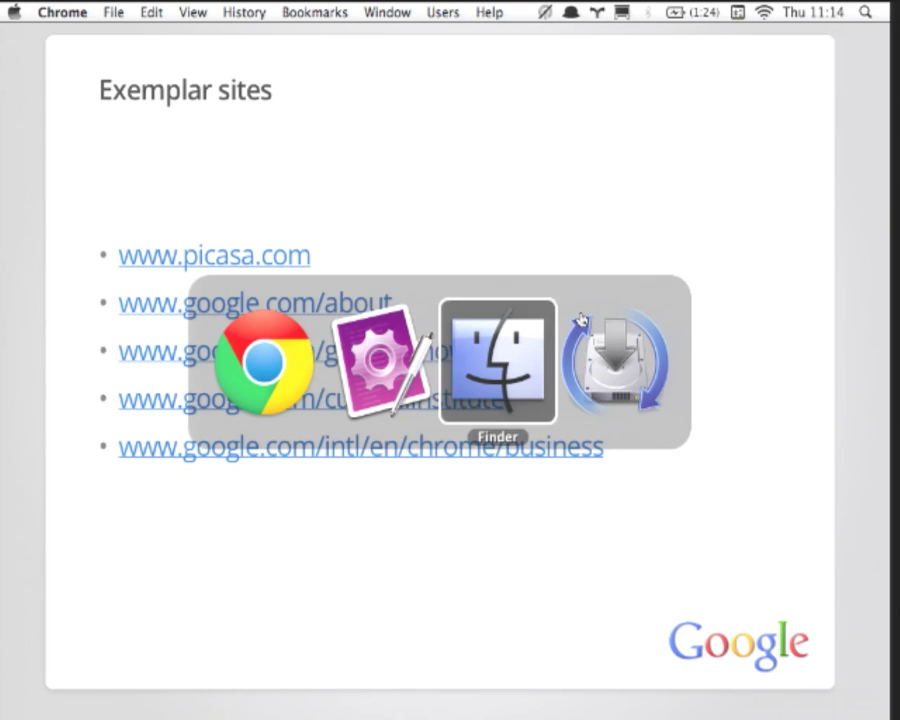
{"action": "key", "text": "super+Tab"}
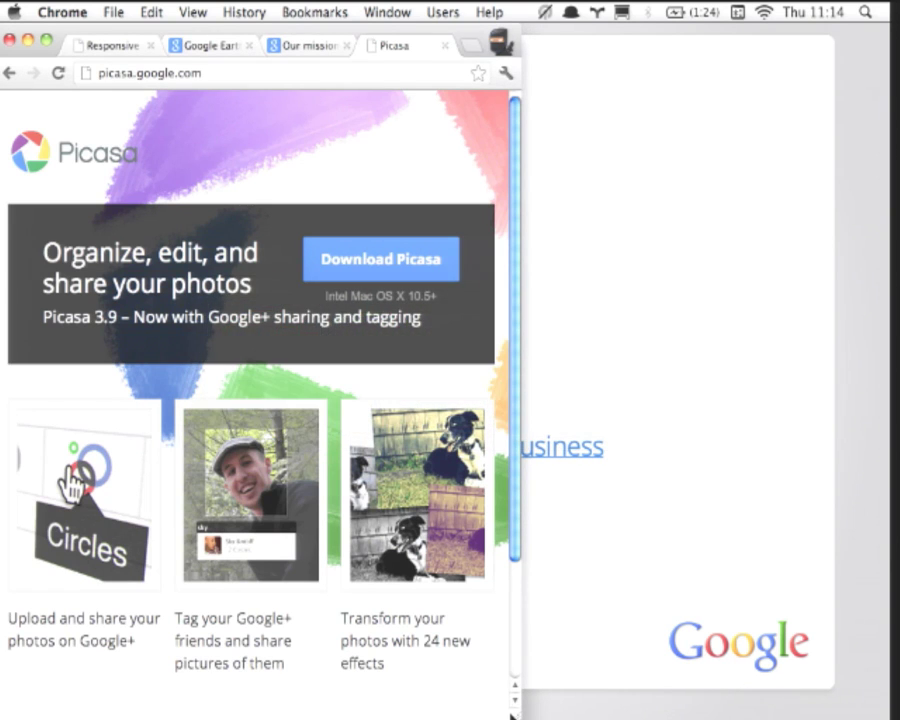
{"action": "left_click_drag", "start_coordinate": [507, 716], "coordinate": [848, 716]}
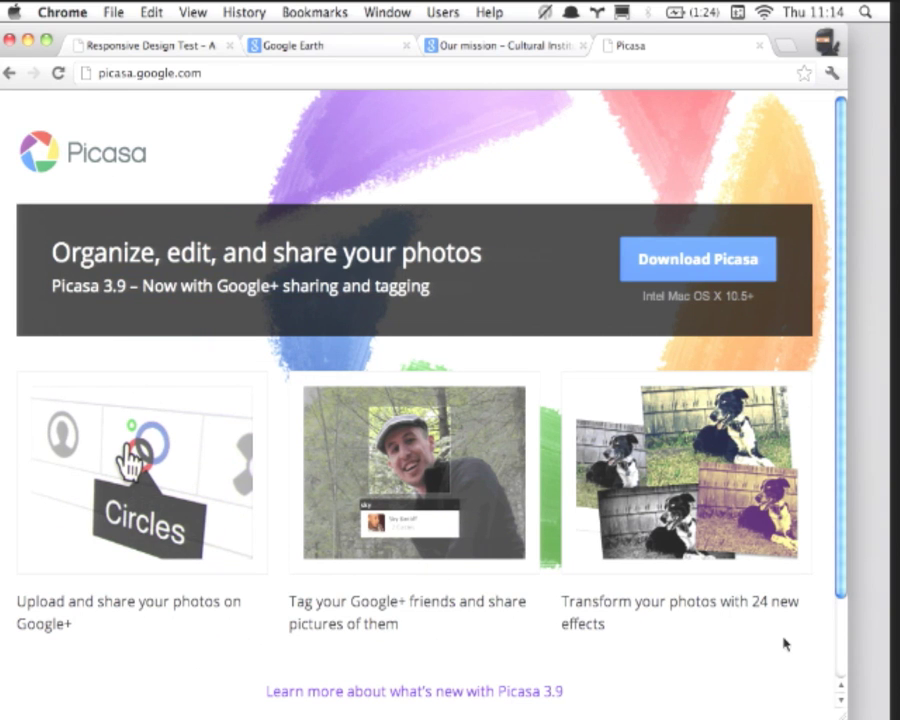
- Scroll the narrow Picasa page, then widen the window so it reflows into three columns
{"action": "scroll", "coordinate": [785, 644], "scroll_direction": "down", "scroll_amount": 2}
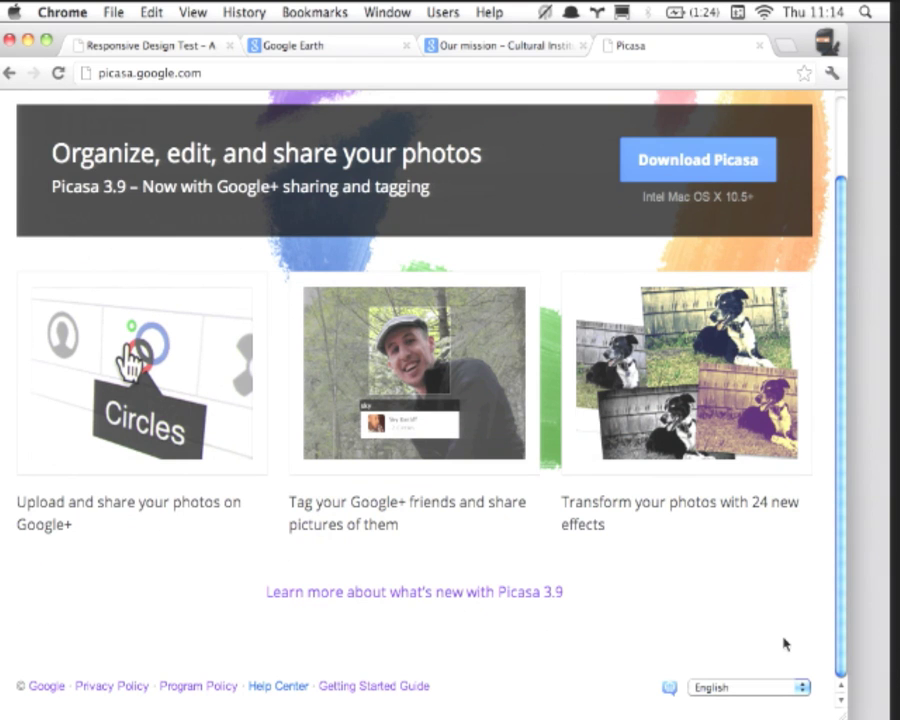
{"action": "scroll", "coordinate": [785, 644], "scroll_direction": "up", "scroll_amount": 2}
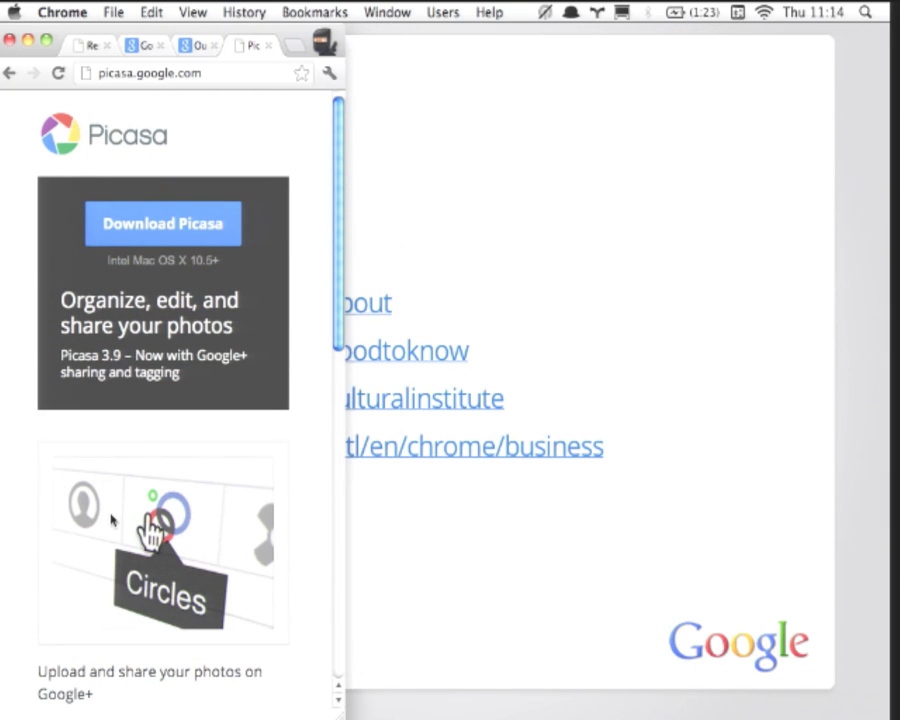
{"action": "scroll", "coordinate": [170, 432], "scroll_direction": "down", "scroll_amount": 10}
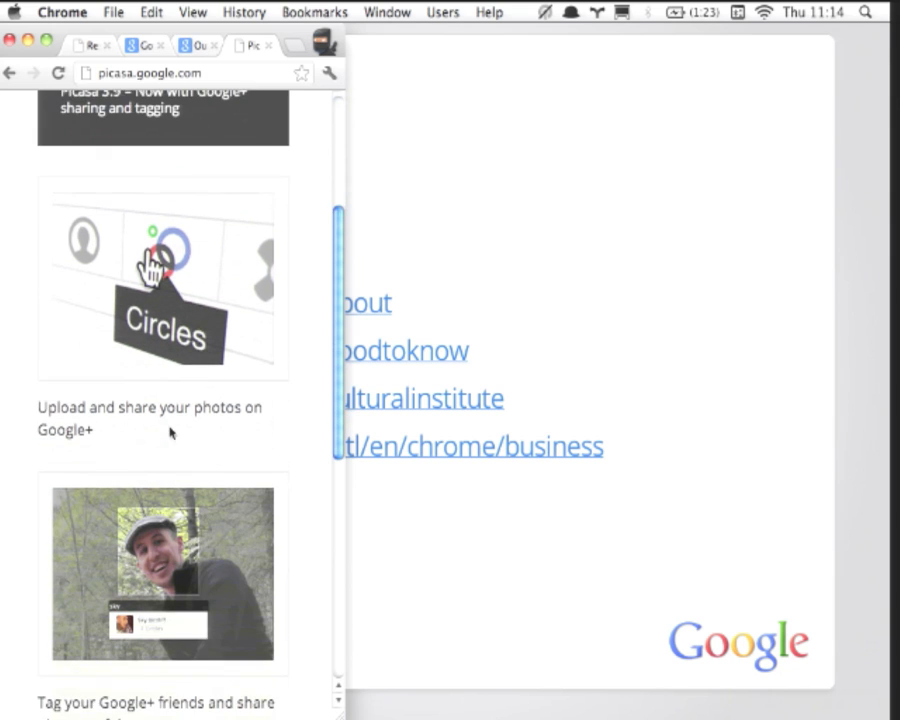
{"action": "scroll", "coordinate": [170, 432], "scroll_direction": "down", "scroll_amount": 4}
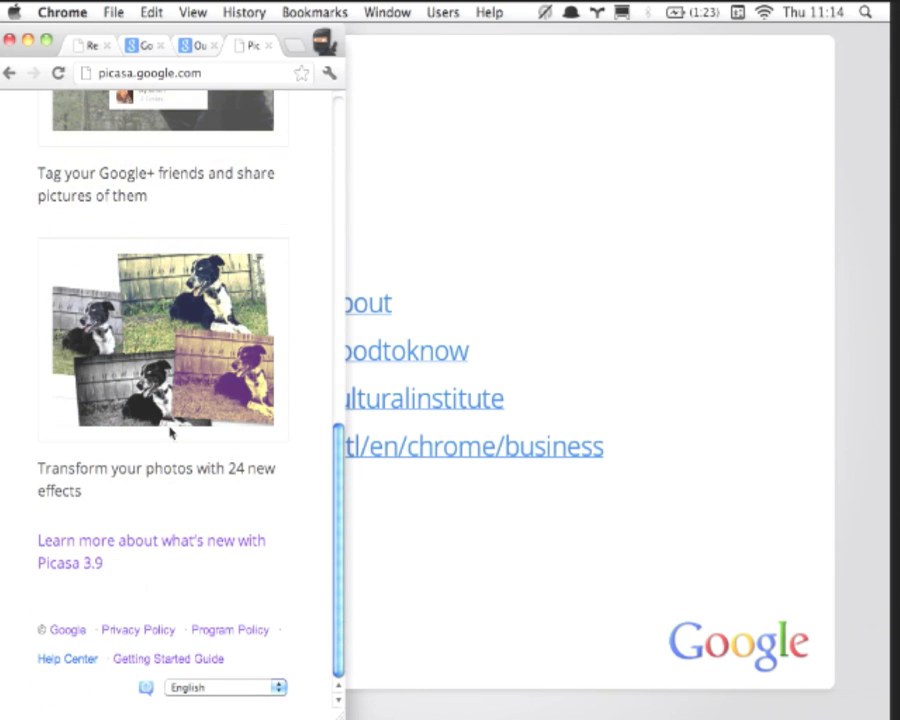
{"action": "scroll", "coordinate": [170, 432], "scroll_direction": "up", "scroll_amount": 14}
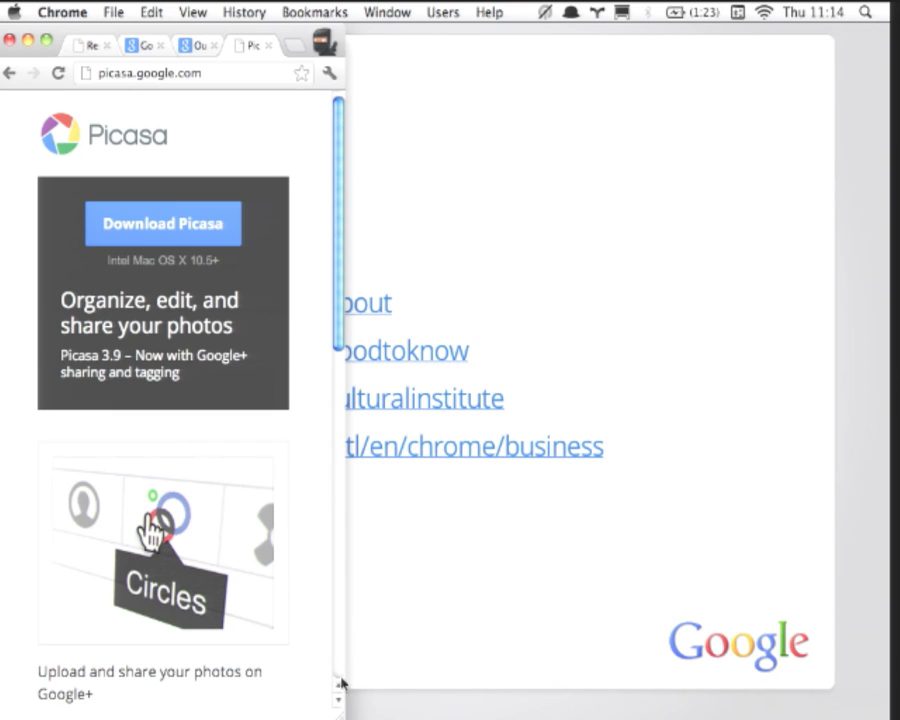
{"action": "left_click_drag", "start_coordinate": [338, 716], "coordinate": [888, 716]}
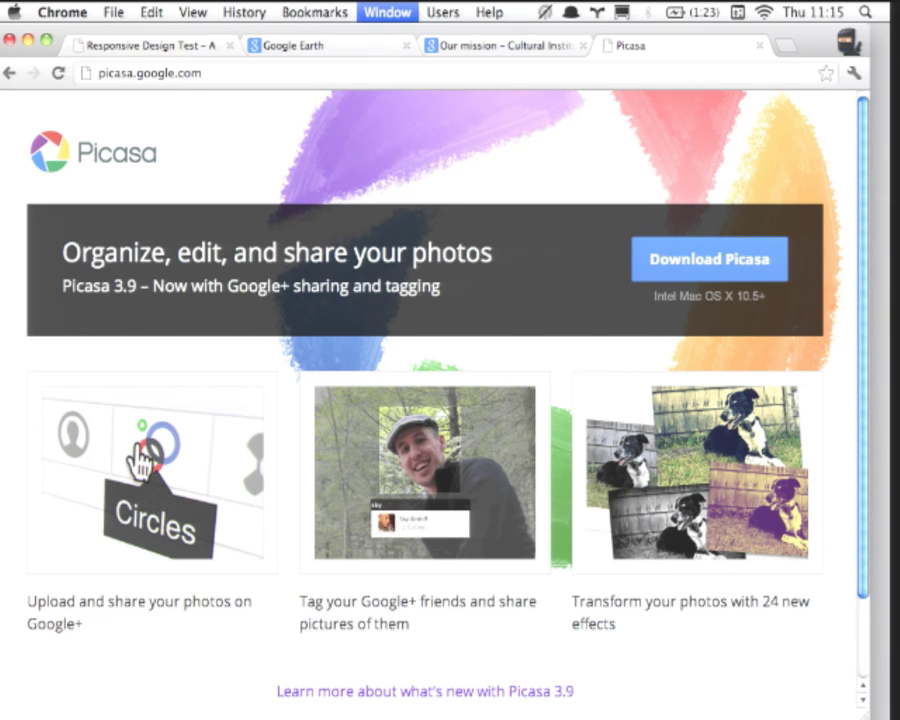
- Go from the Cultural Institute mission page to its home page and scroll the project tiles
{"action": "key", "text": "super+alt+Left"}
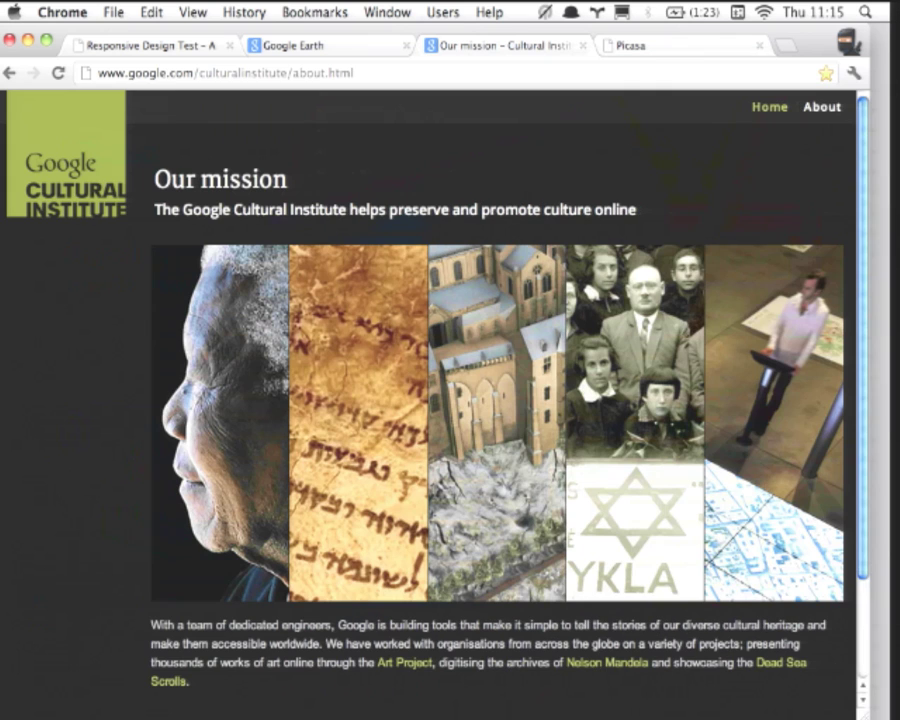
{"action": "left_click", "coordinate": [41, 199]}
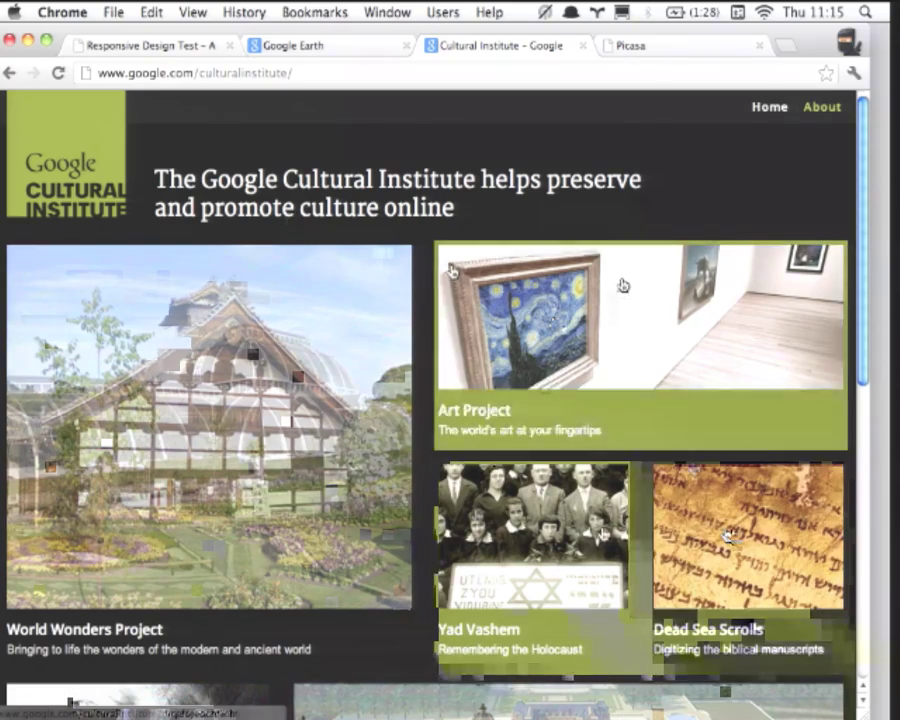
{"action": "scroll", "coordinate": [622, 286], "scroll_direction": "down", "scroll_amount": 10}
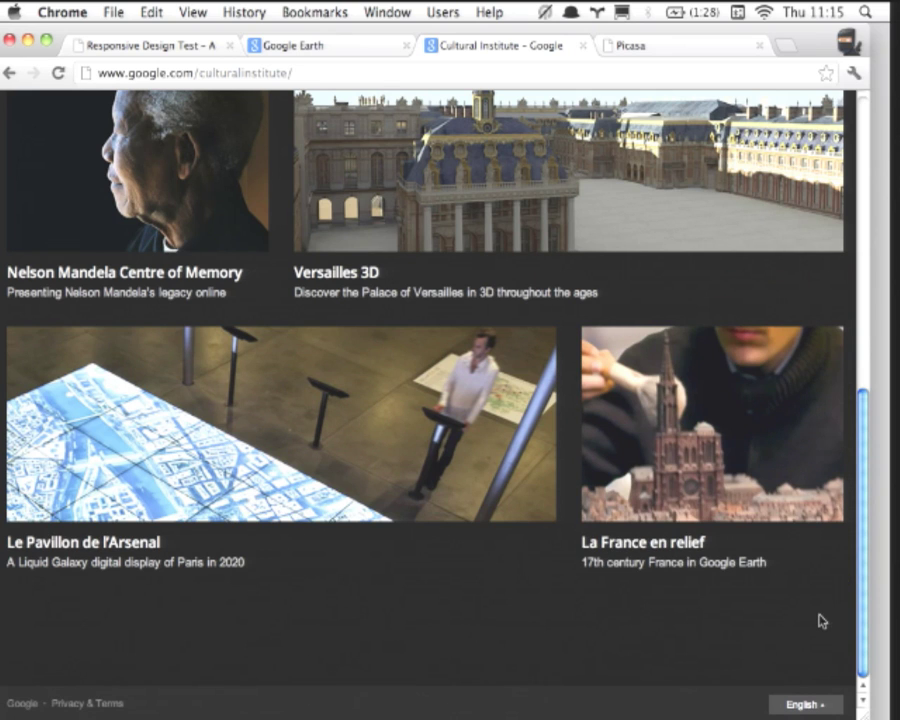
{"action": "scroll", "coordinate": [675, 558], "scroll_direction": "up", "scroll_amount": 5}
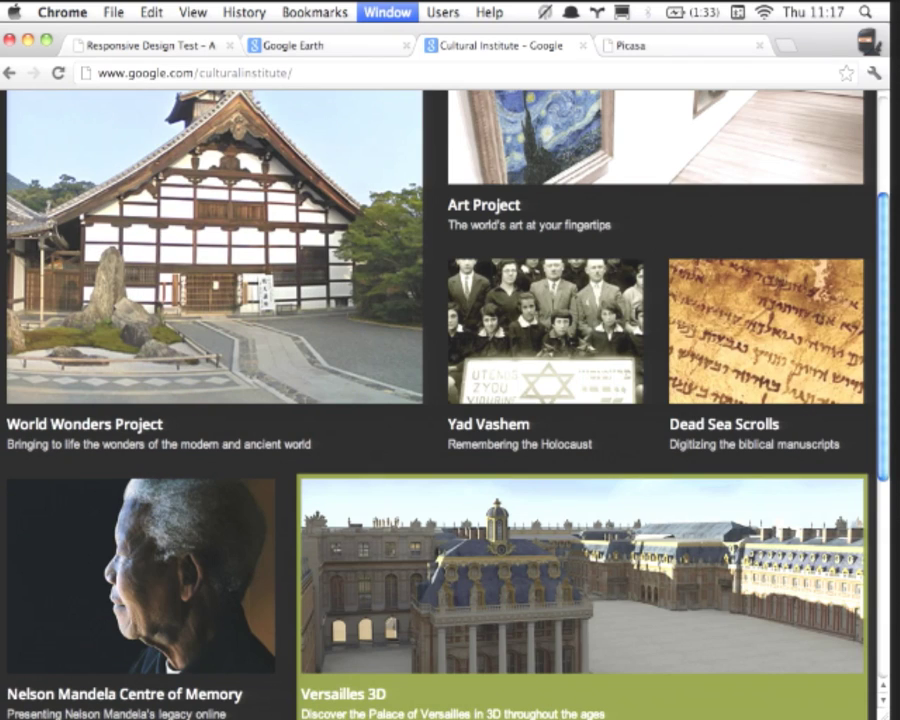
- Reload the Google Earth homepage and cycle its carousel between the Mars and Earth panels
{"action": "left_click", "coordinate": [293, 45]}
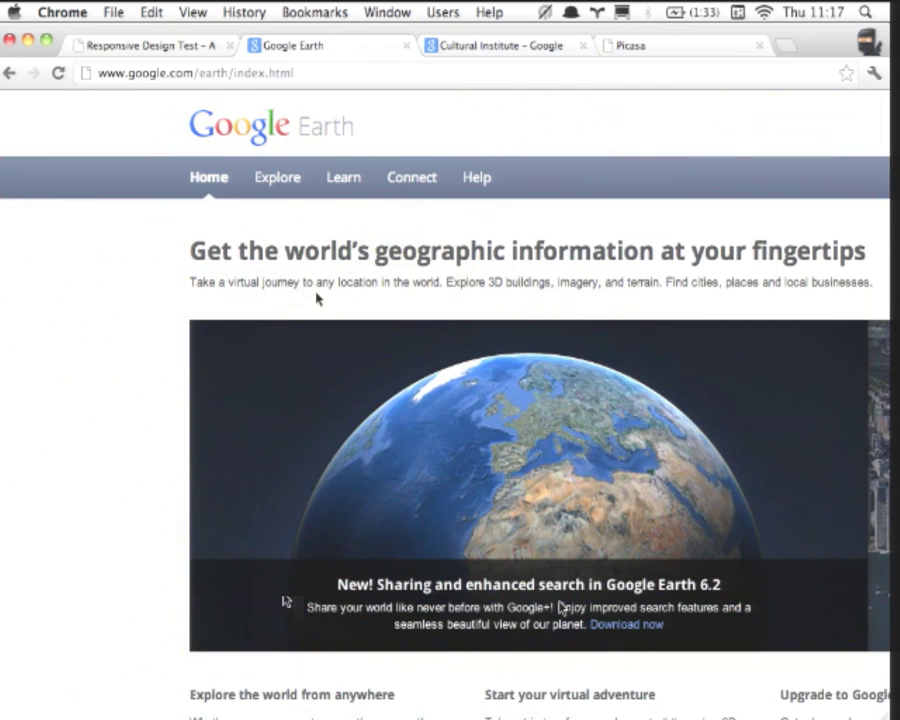
{"action": "left_click", "coordinate": [55, 74]}
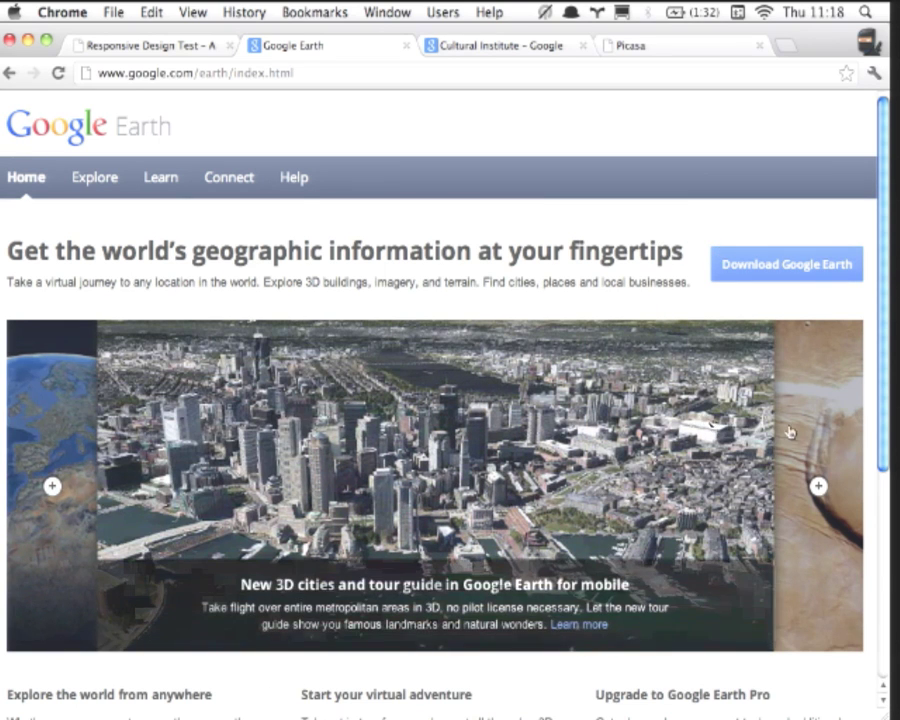
{"action": "left_click", "coordinate": [790, 432]}
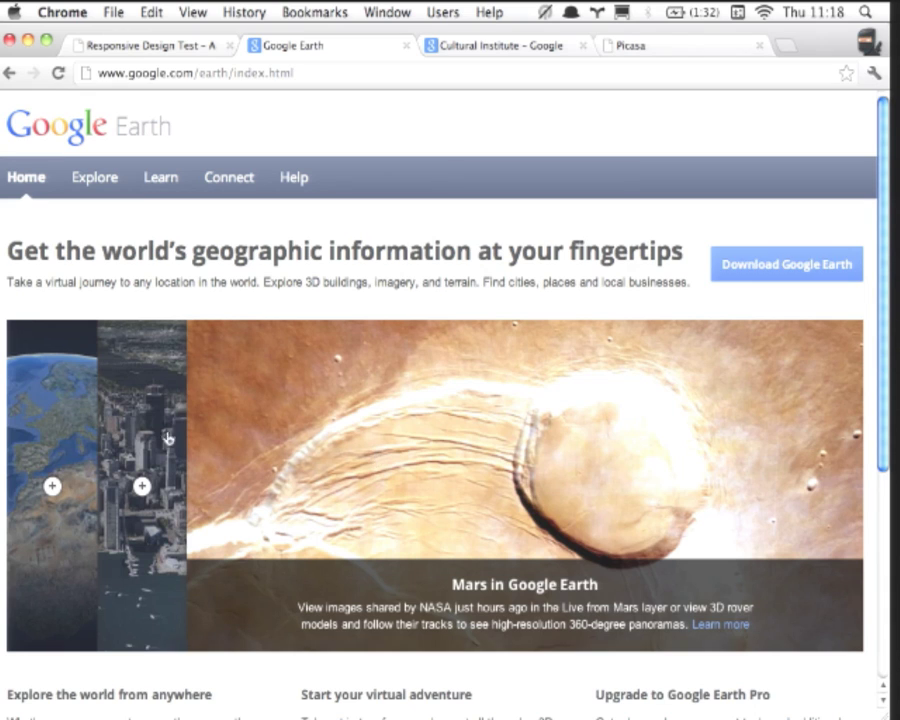
{"action": "left_click", "coordinate": [78, 406]}
{"action": "left_click", "coordinate": [795, 420]}
{"action": "left_click", "coordinate": [15, 441]}
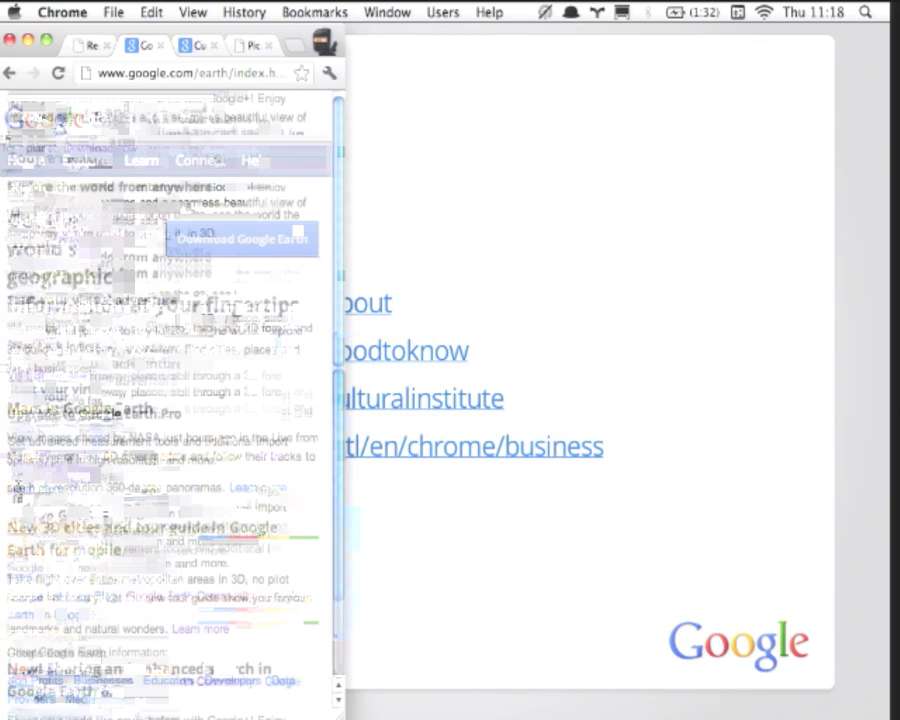
- Open the Explore section of the Google Earth site
{"action": "left_click", "coordinate": [88, 168]}
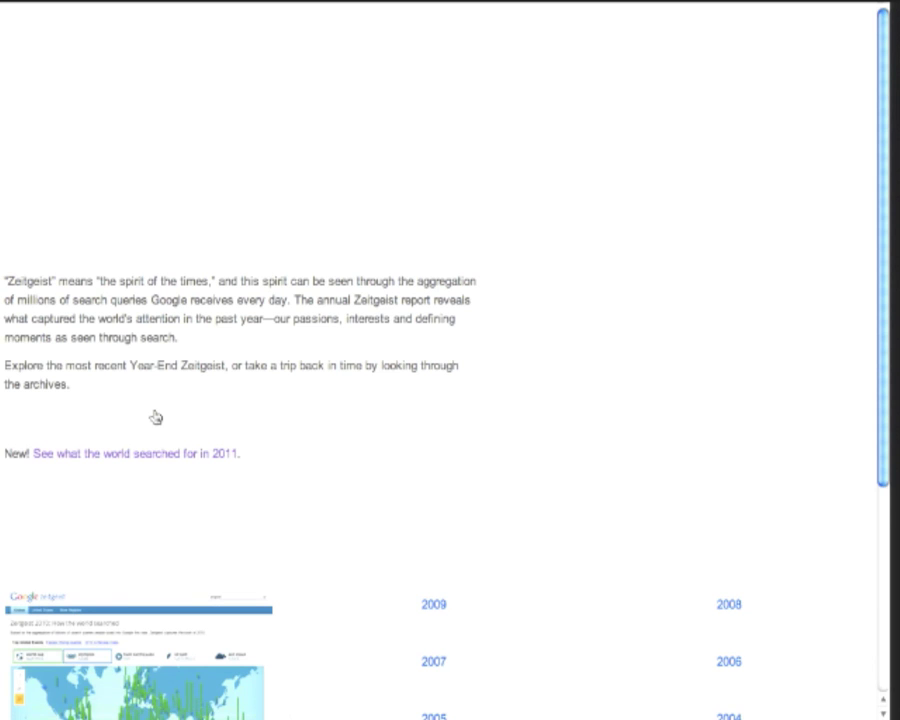
- Take the Zeitgeist page out of full screen and select its web address
{"action": "key", "text": "super+shift+f"}
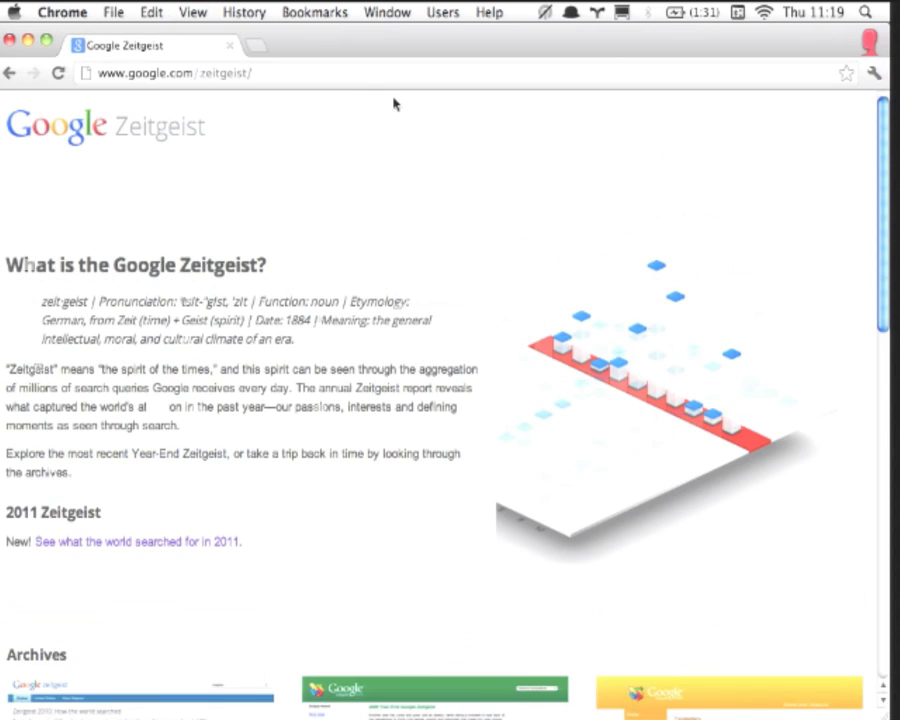
{"action": "left_click", "coordinate": [355, 82]}
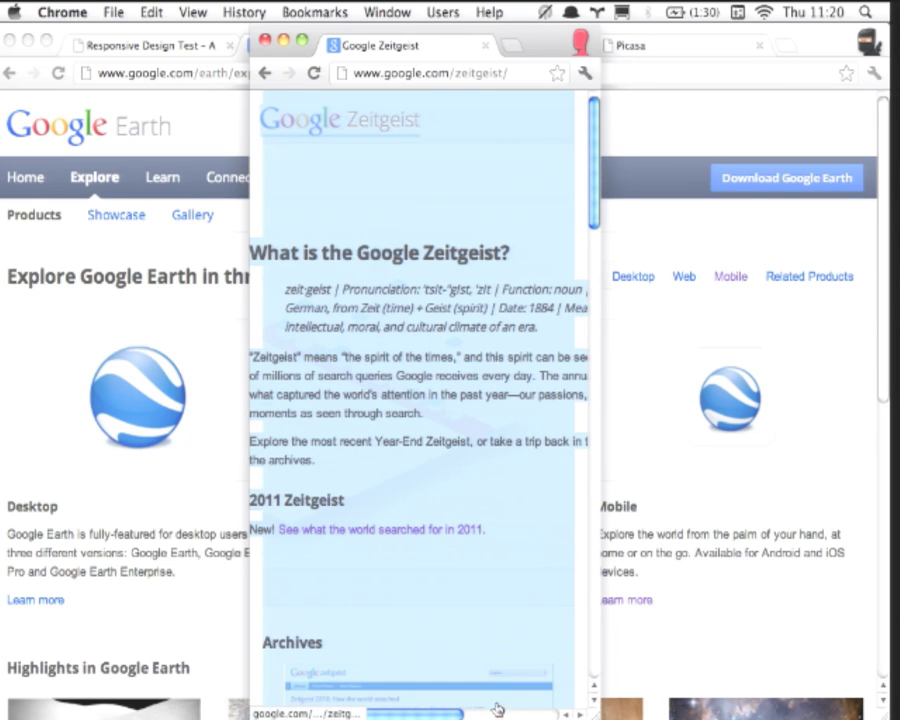
- Show the Zeitgeist page's sideways overflow, inspect its intro text, widen the page area, and reload
{"action": "scroll", "coordinate": [467, 708], "scroll_direction": "right", "scroll_amount": 5}
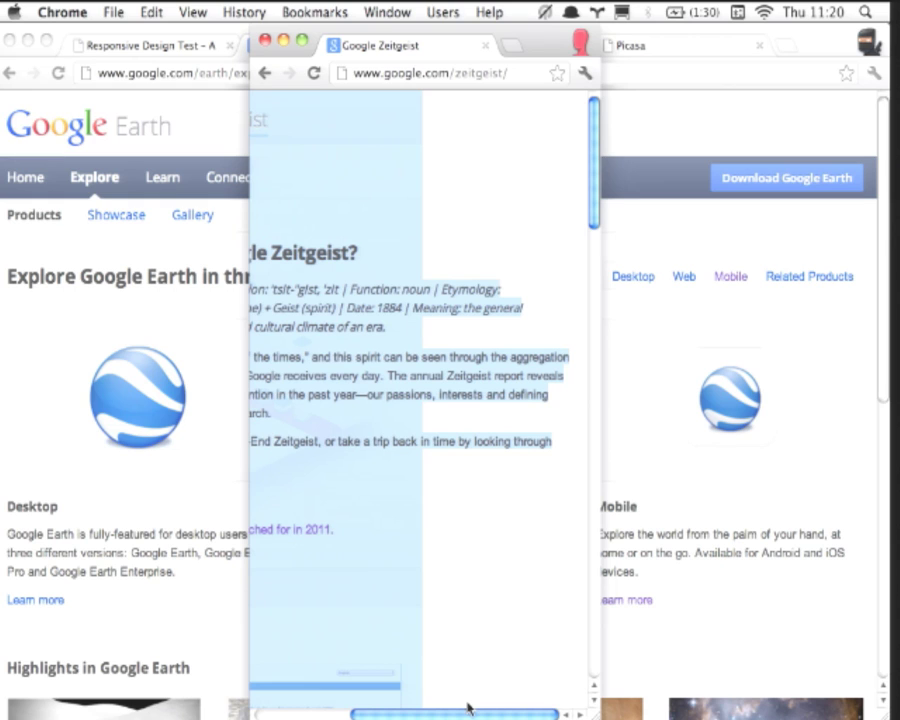
{"action": "scroll", "coordinate": [265, 706], "scroll_direction": "left", "scroll_amount": 4}
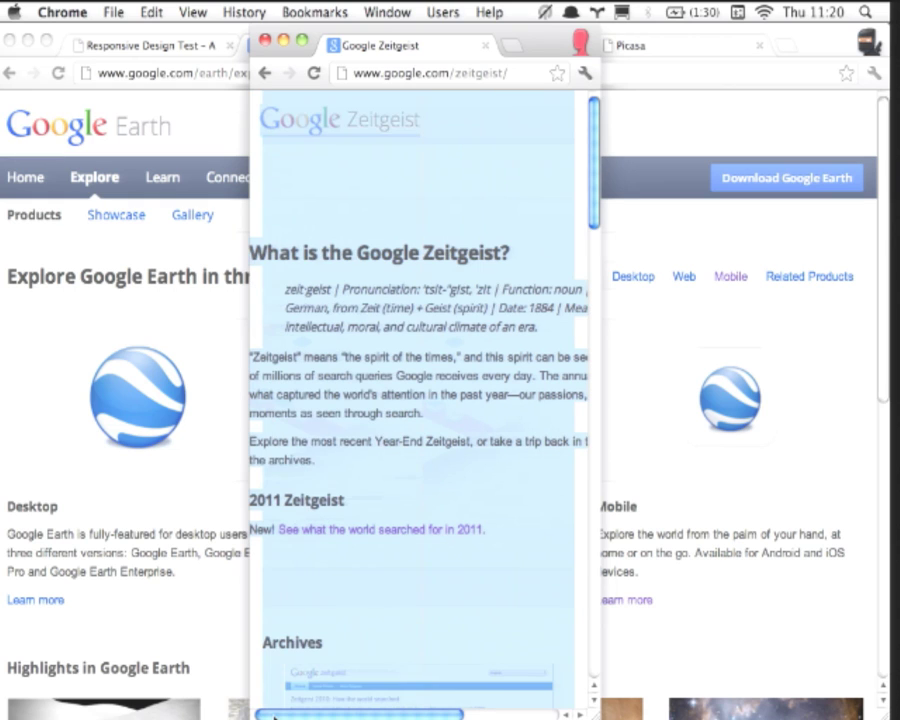
{"action": "right_click", "coordinate": [353, 391]}
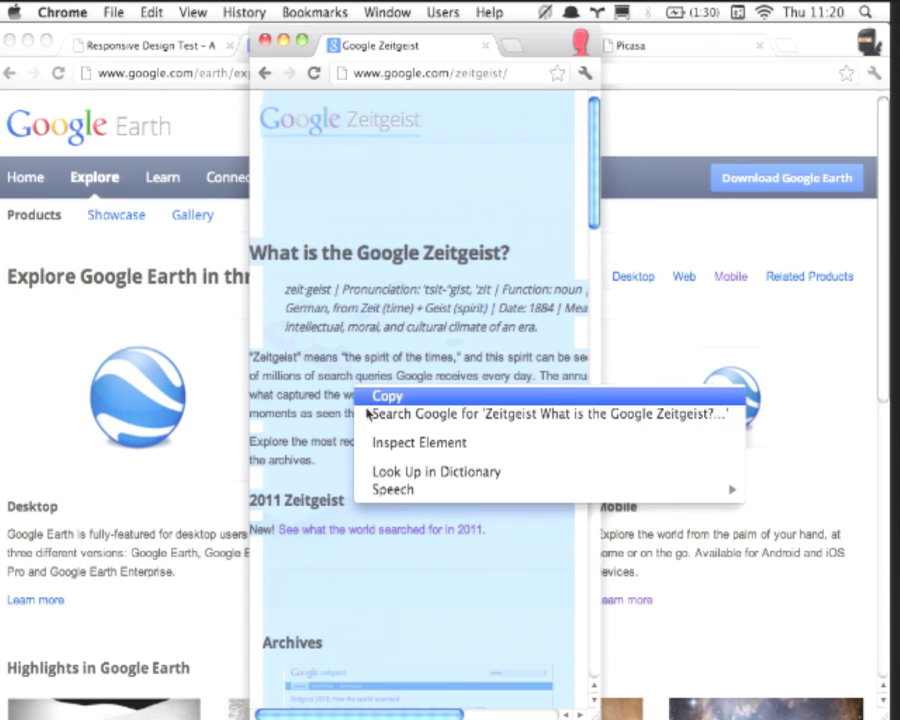
{"action": "left_click", "coordinate": [383, 446]}
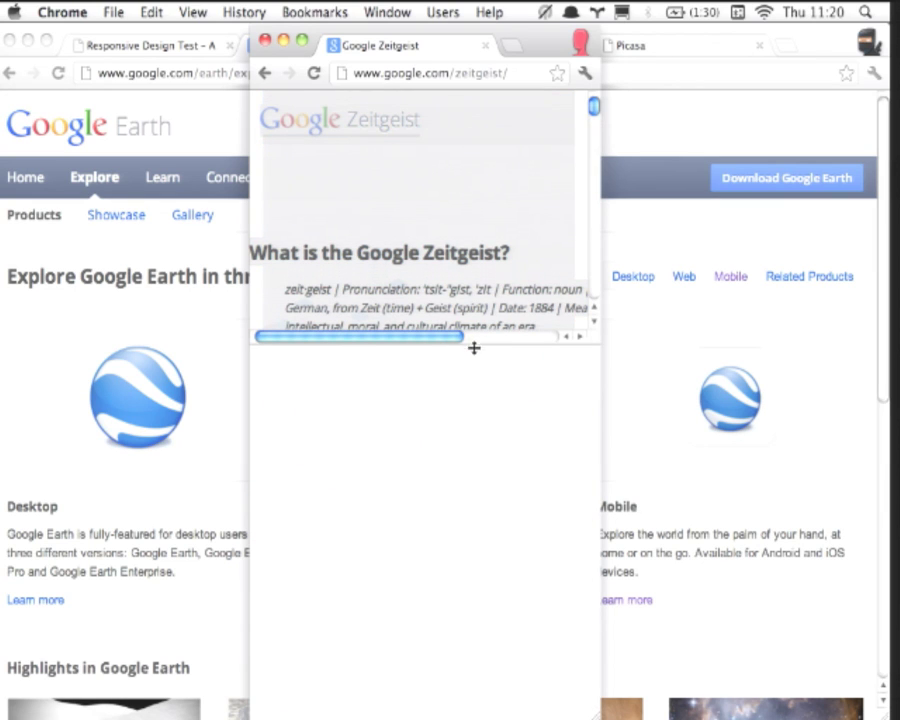
{"action": "left_click_drag", "start_coordinate": [474, 344], "coordinate": [470, 383]}
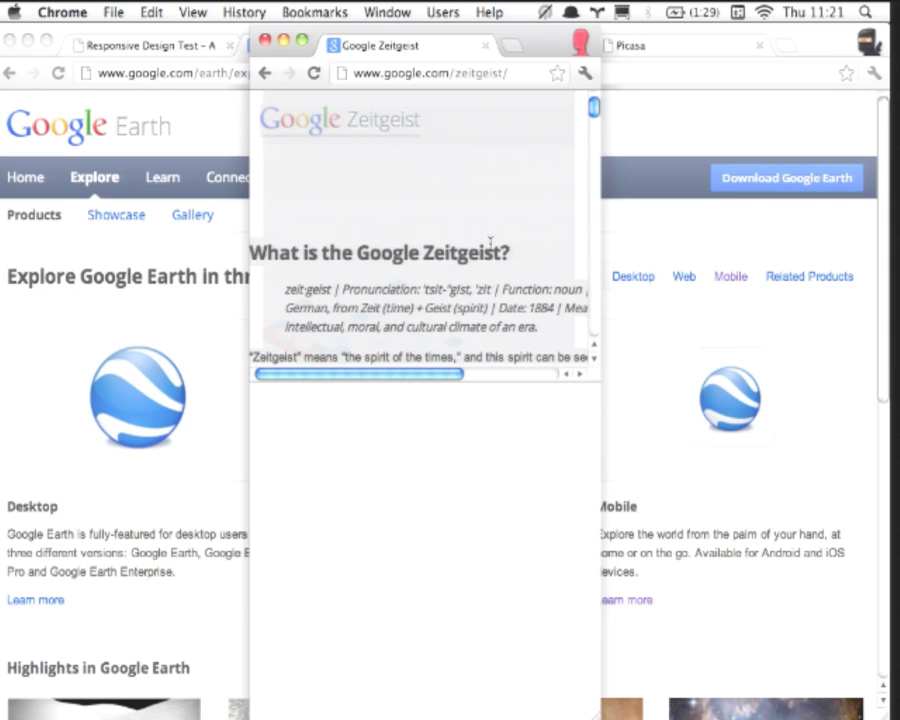
{"action": "key", "text": "super+r"}
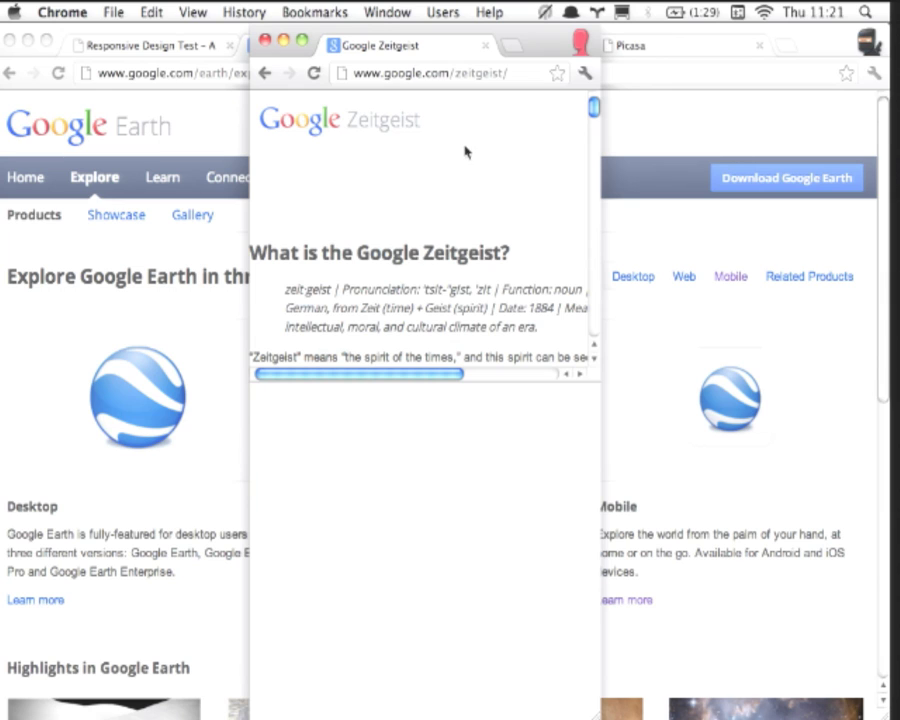
- Bring the Google Earth window to the front from the Window menu
{"action": "left_click", "coordinate": [378, 14]}
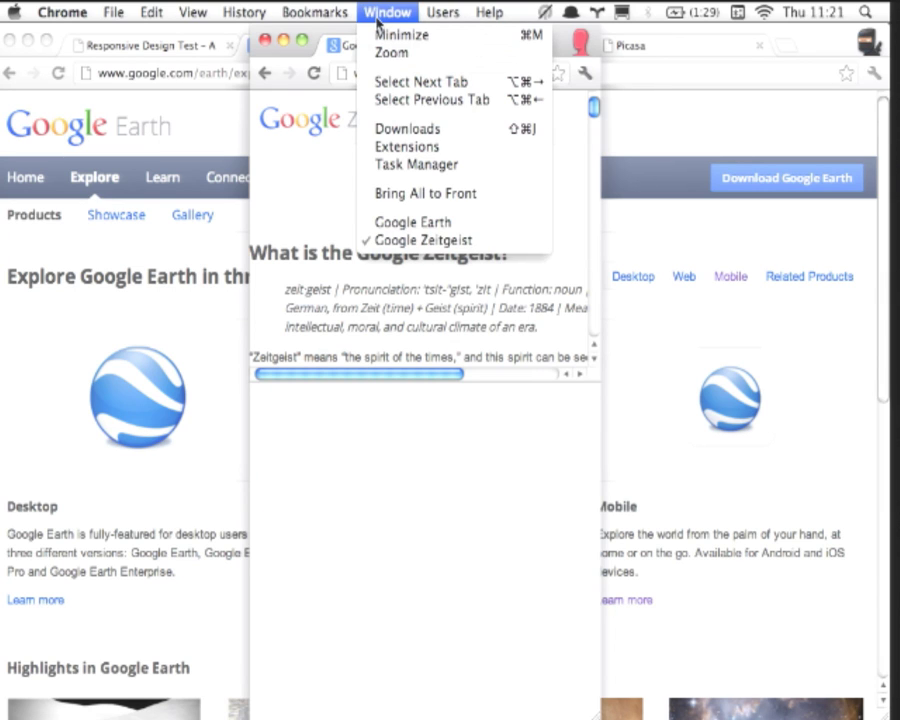
{"action": "left_click", "coordinate": [707, 115]}
{"action": "left_click", "coordinate": [707, 115]}
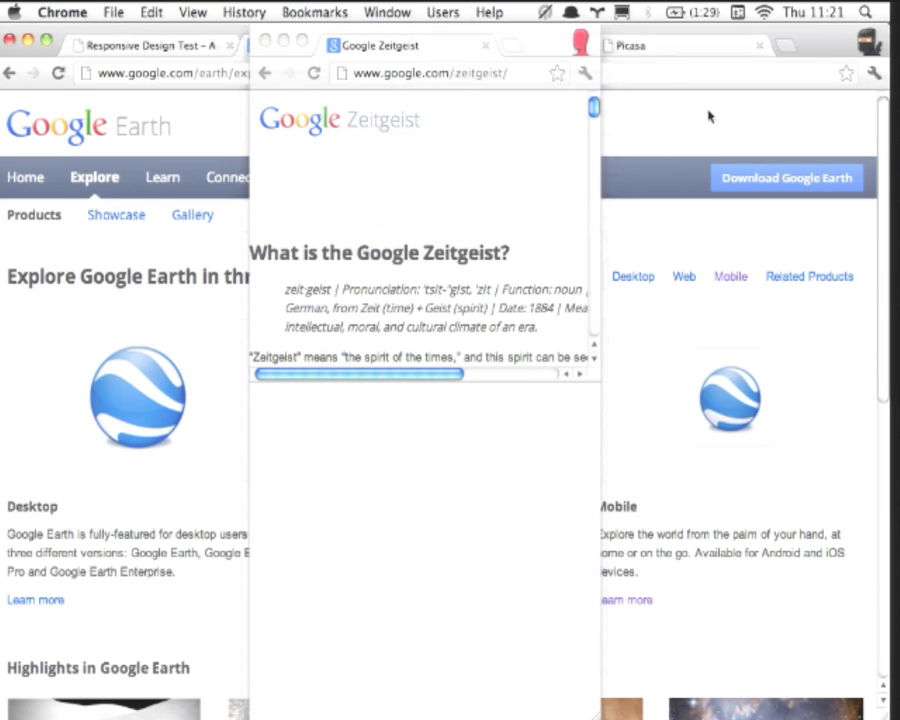
- Inspect the Google Earth page and lower the DevTools divider for more page height
{"action": "right_click", "coordinate": [707, 115]}
{"action": "left_click", "coordinate": [706, 114]}
{"action": "right_click", "coordinate": [706, 114]}
{"action": "left_click", "coordinate": [746, 283]}
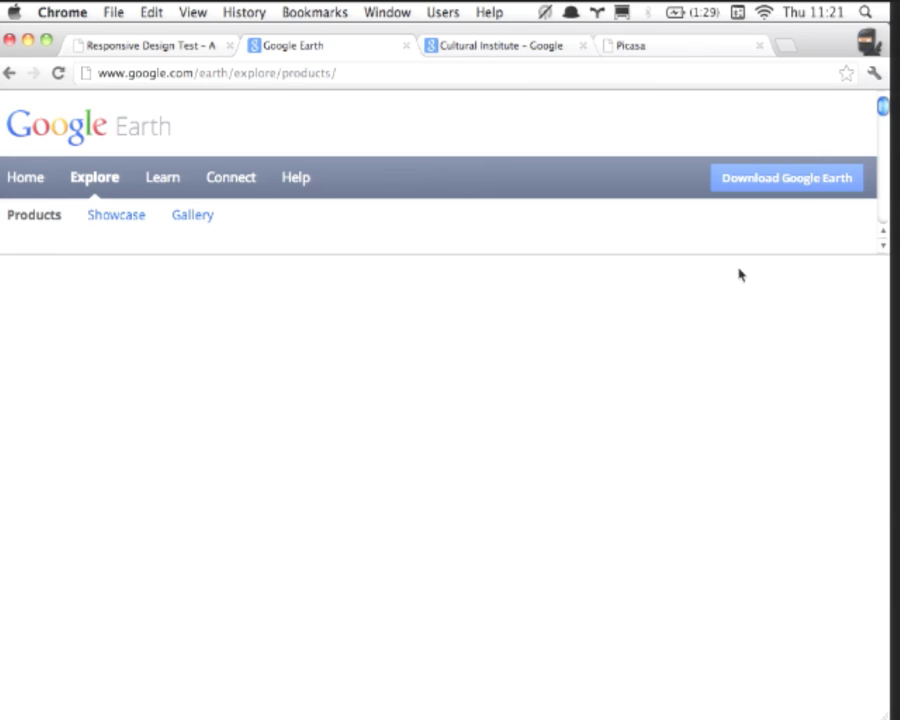
{"action": "left_click_drag", "start_coordinate": [732, 270], "coordinate": [734, 362]}
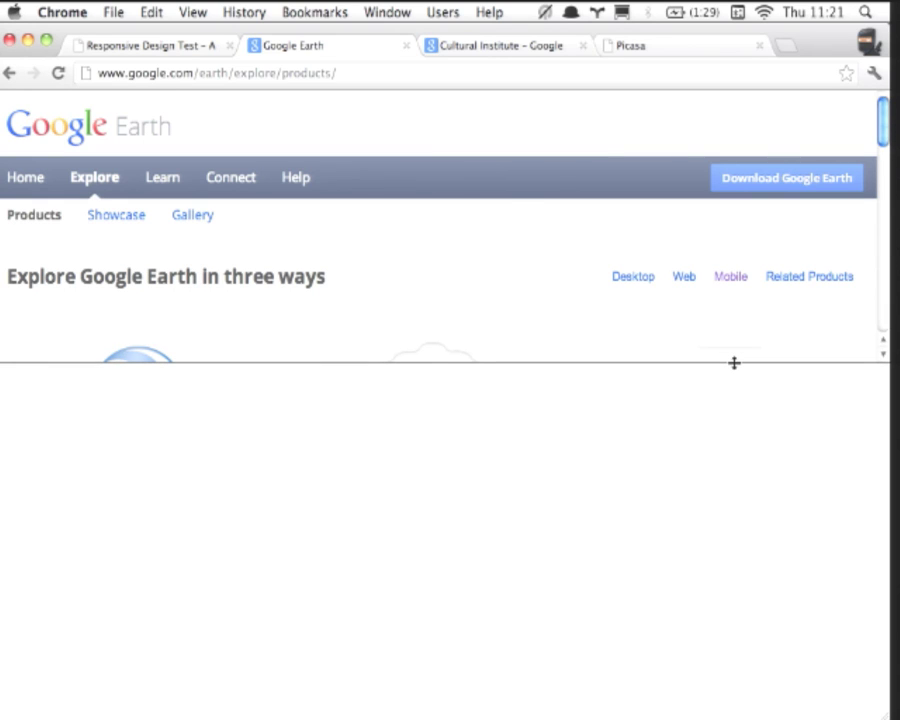
- Open the Window menu's list of open windows to reach Picasa
{"action": "left_click", "coordinate": [390, 12]}
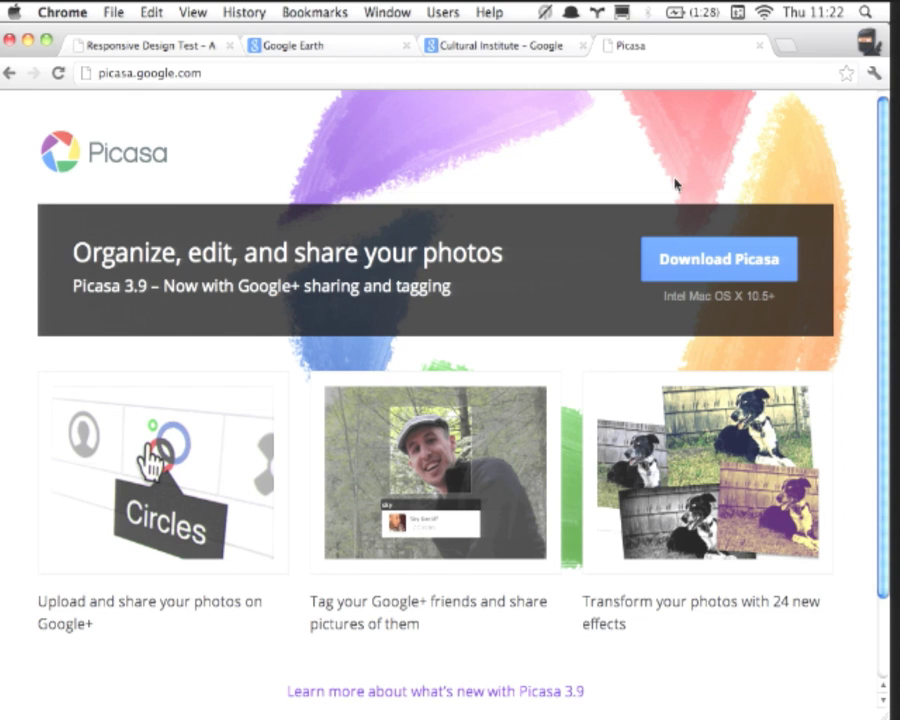
- Bring the Google Zeitgeist window forward and close it with Cmd-W
{"action": "key", "text": "super+Tab"}
{"action": "key", "text": "super+Tab"}
{"action": "key", "text": "super+grave"}
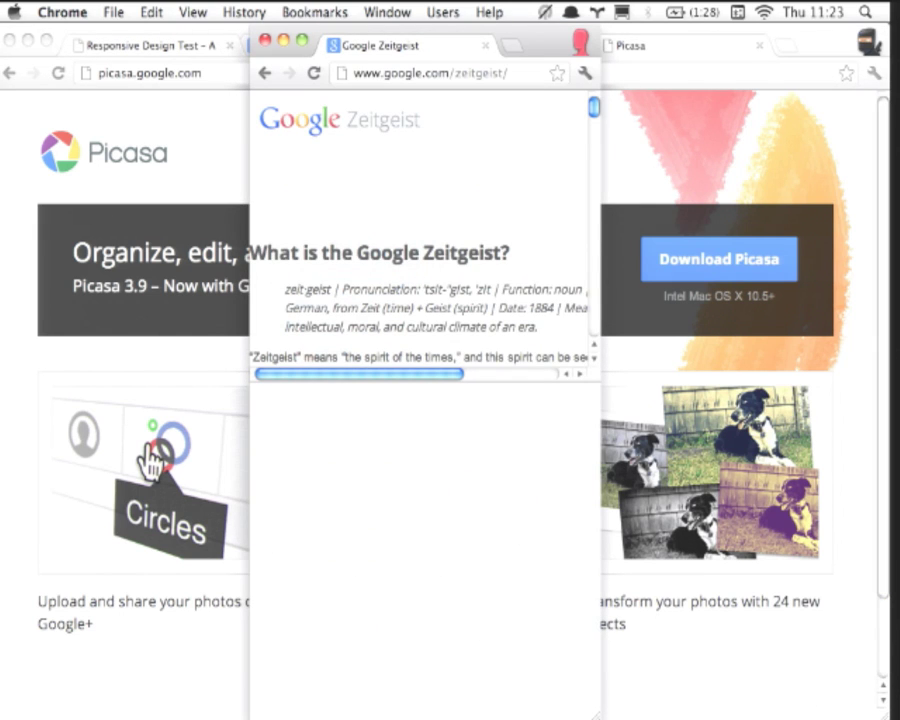
{"action": "key", "text": "super+w"}
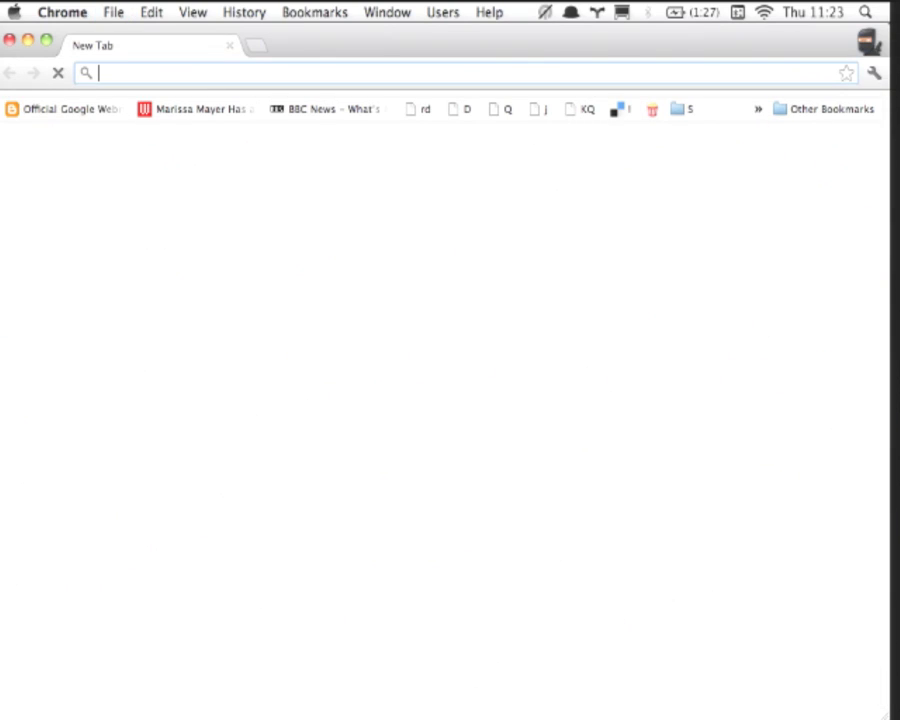
- Enter breheny.com/responsive in the new tab's address bar
{"action": "type", "text": "breheny"}
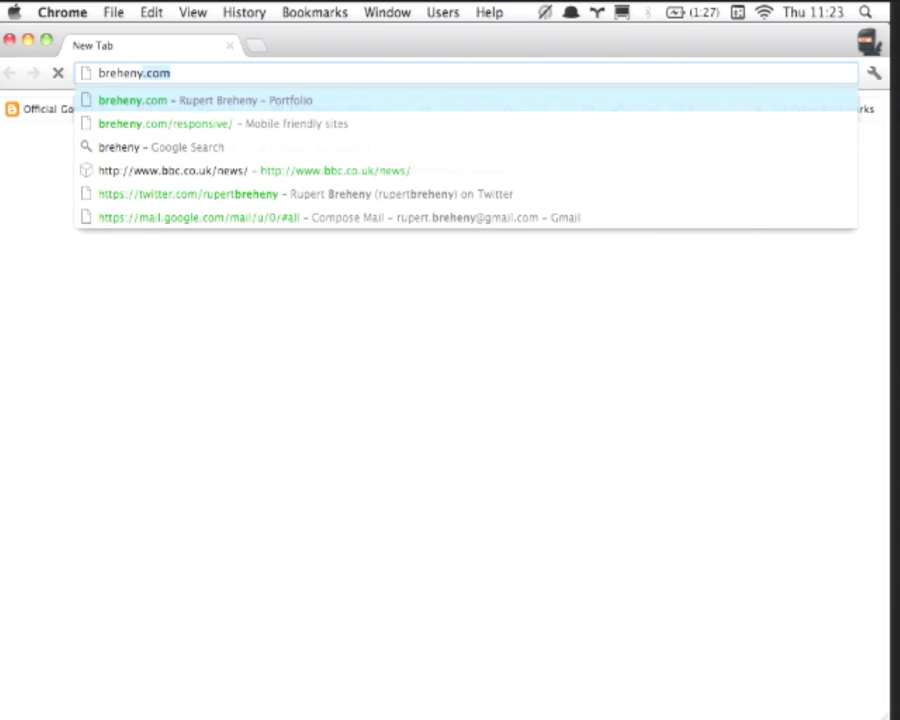
{"action": "type", "text": ".com/res"}
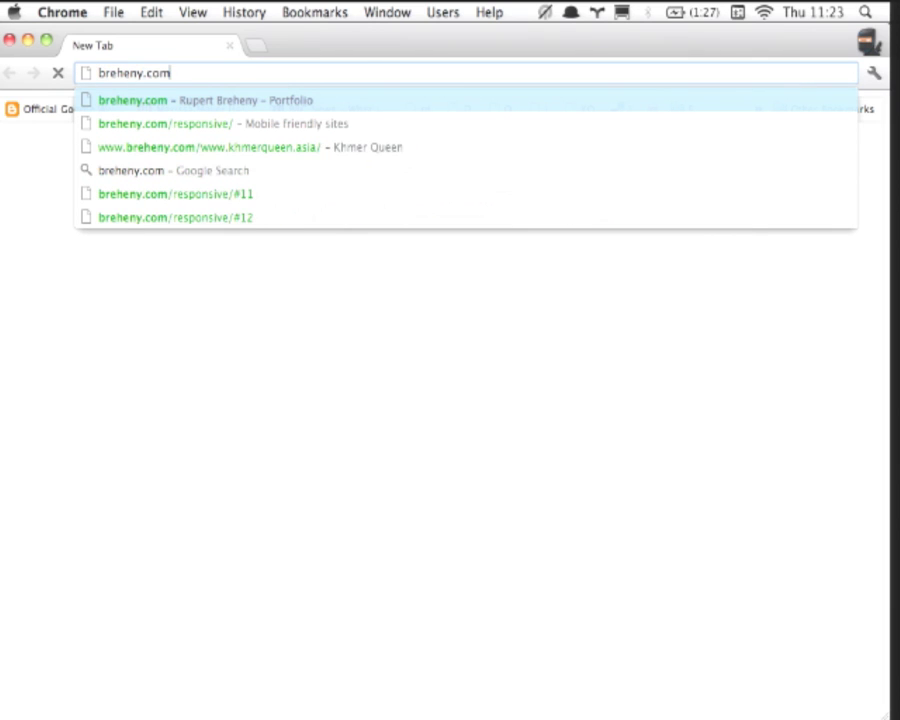
{"action": "type", "text": "ponsive"}
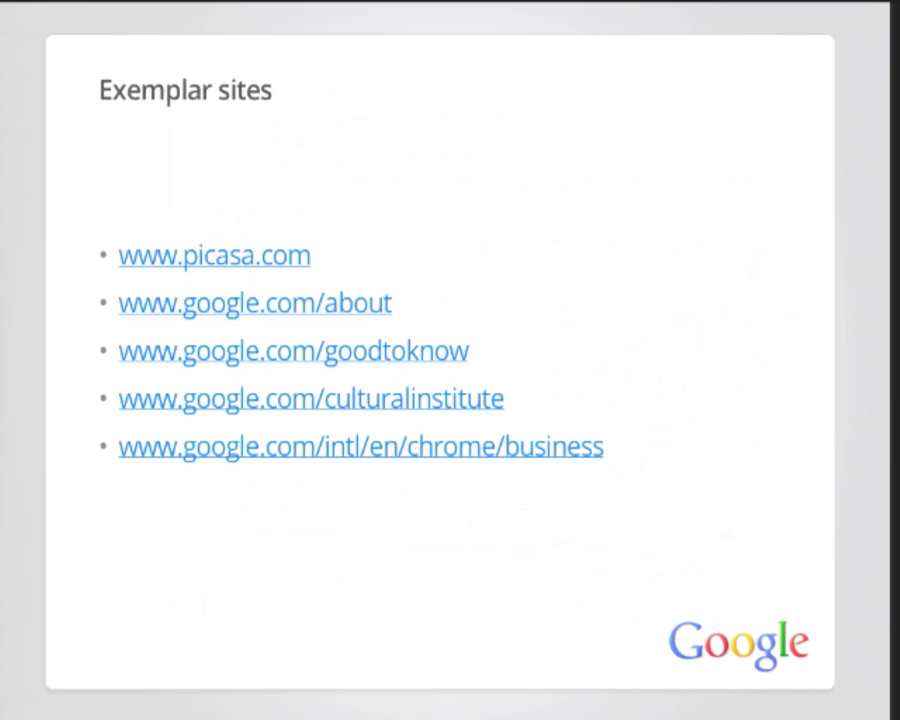
- Advance the slide deck to the 'Include viewport meta tag' slide
{"action": "key", "text": "Right"}
{"action": "key", "text": "Right"}
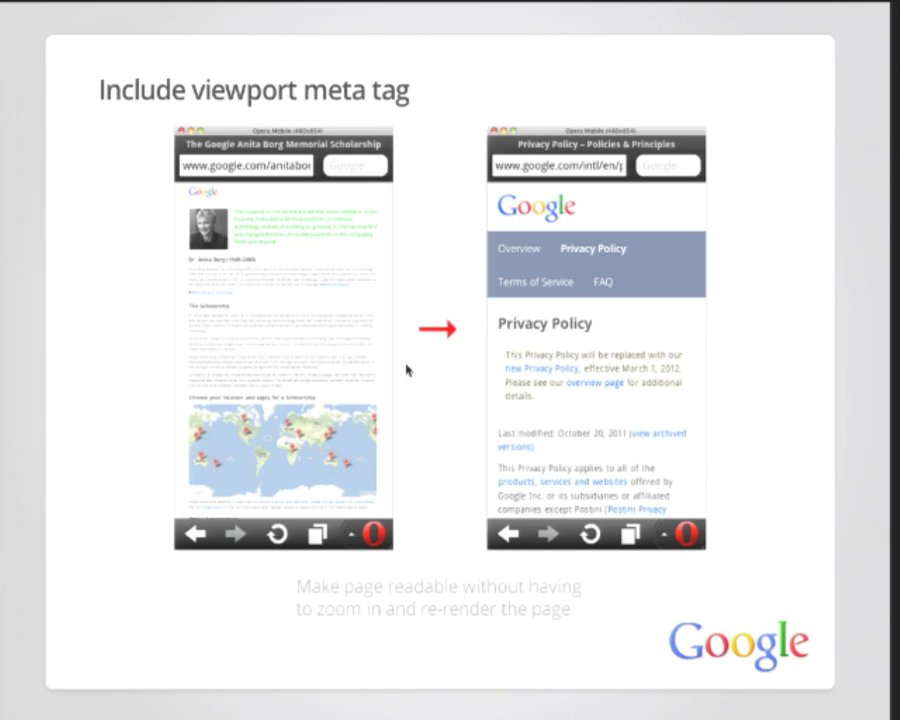
- Advance the slideshow from the viewport meta tag slide to the 'Liquid layout' slide
{"action": "key", "text": "Right"}
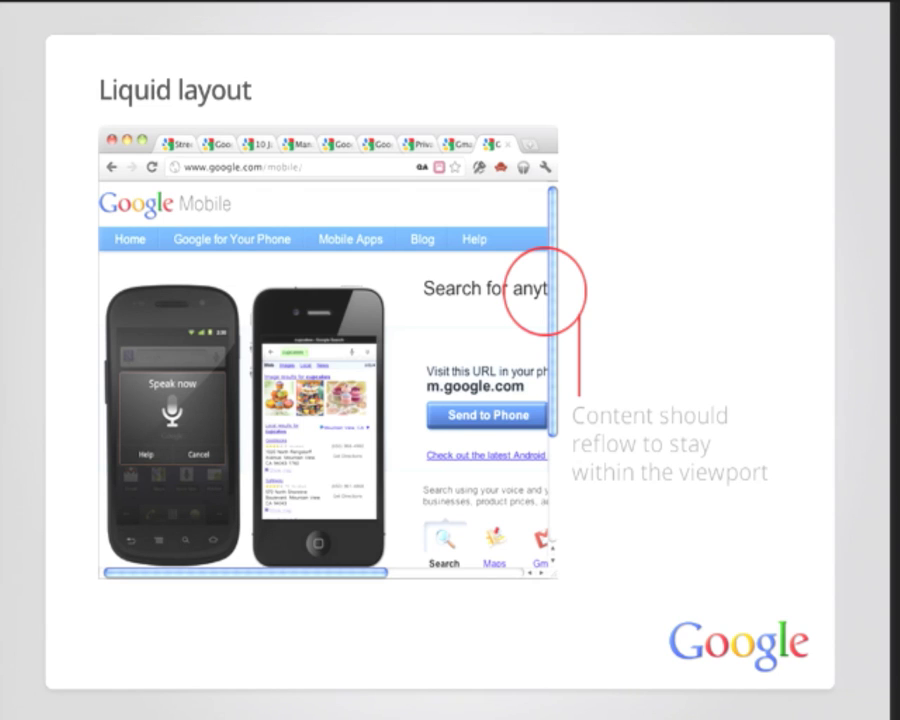
- Show the empty Custom.css in TextMate, then bring Chrome's Responsive Design Test page (a.html) forward
{"action": "key", "text": "super+Tab"}
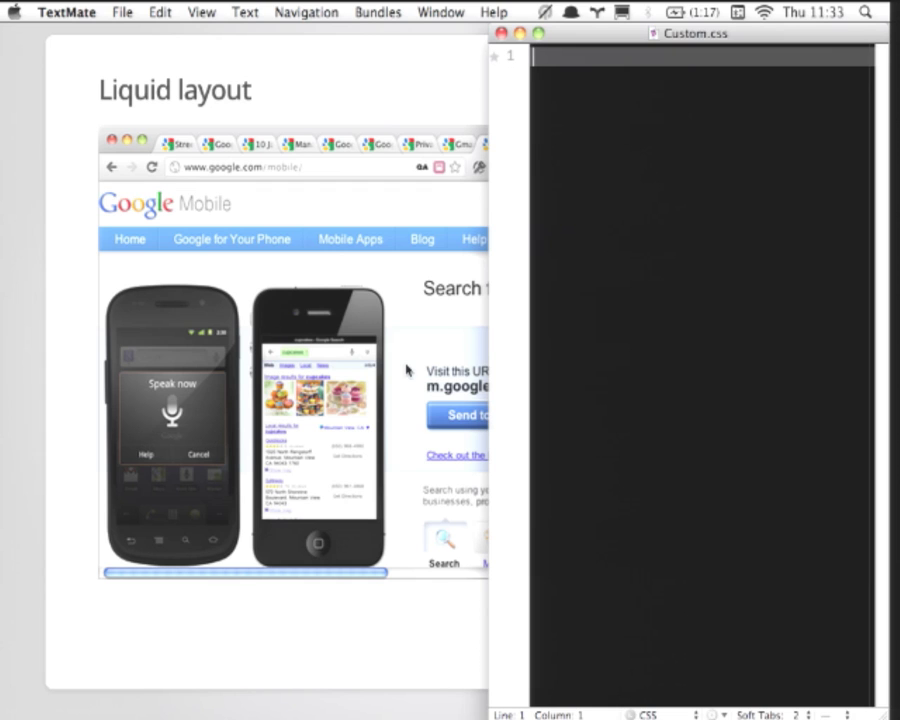
{"action": "key", "text": "super+Tab"}
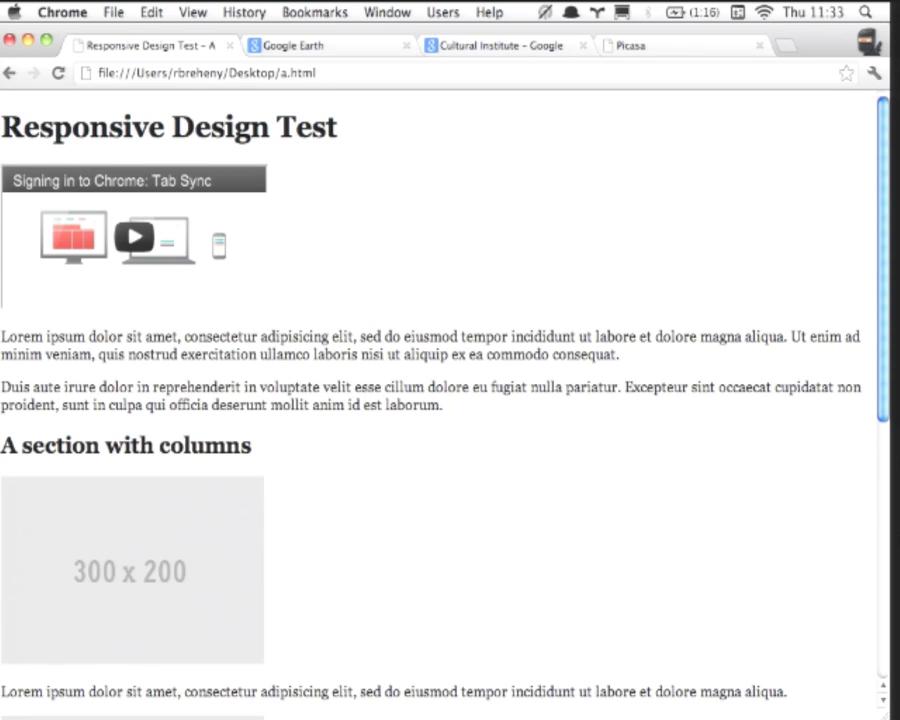
- View a.html's markup in a new Chrome view-source tab with Cmd-Opt-U
{"action": "key", "text": "super+alt+u"}
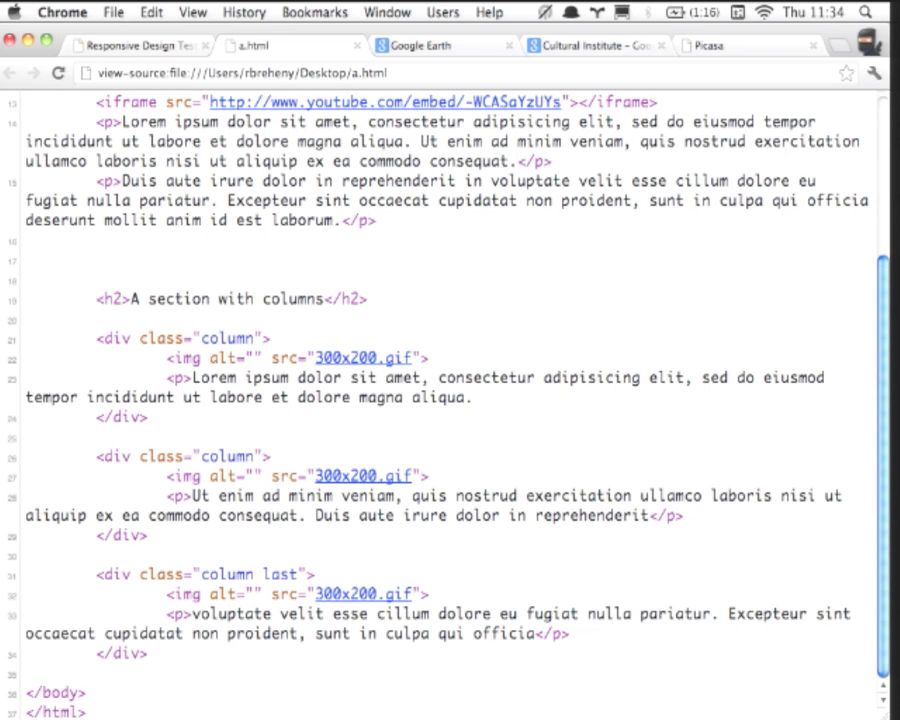
- Go back to the rendered Responsive Design Test page beside the empty Custom.css editor
{"action": "key", "text": "super+alt+Left"}
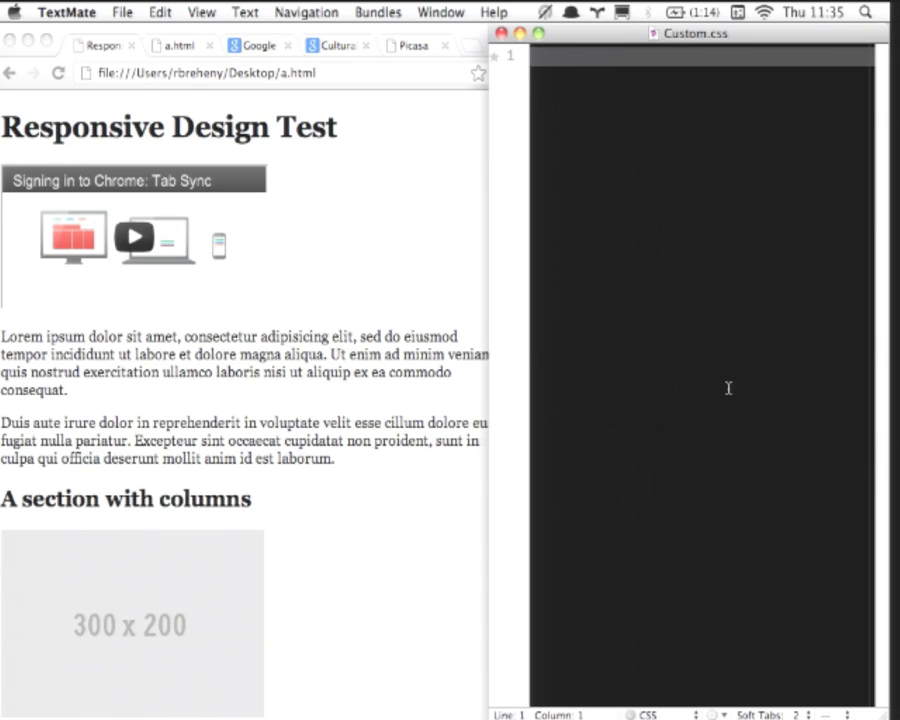
- Write body {background: yellow;} in Custom.css and save so the page turns yellow
{"action": "type", "text": "body {}"}
{"action": "key", "text": "Left"}
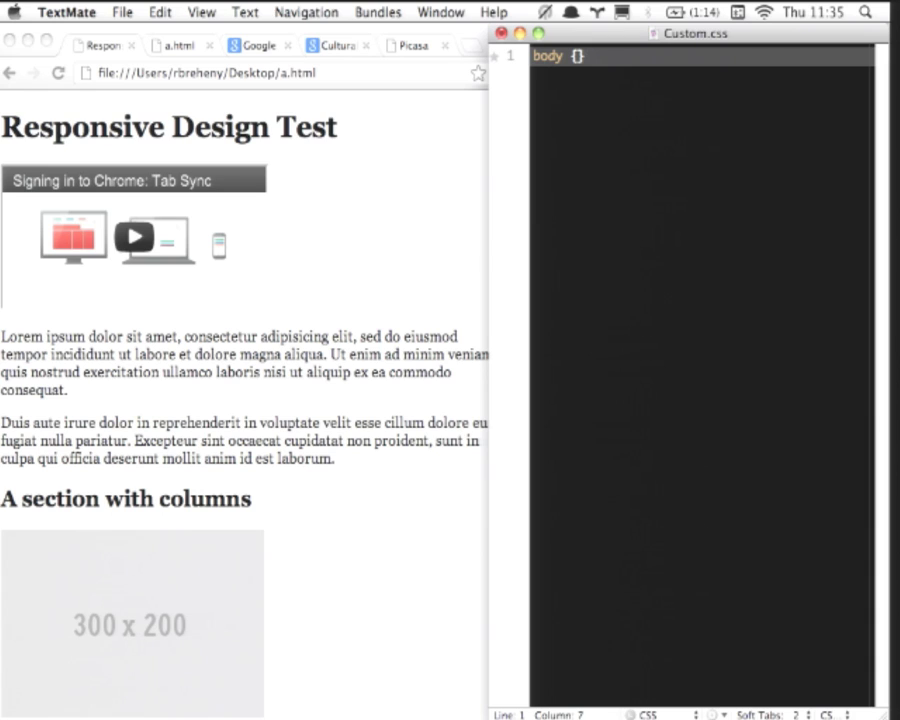
{"action": "type", "text": "yellow"}
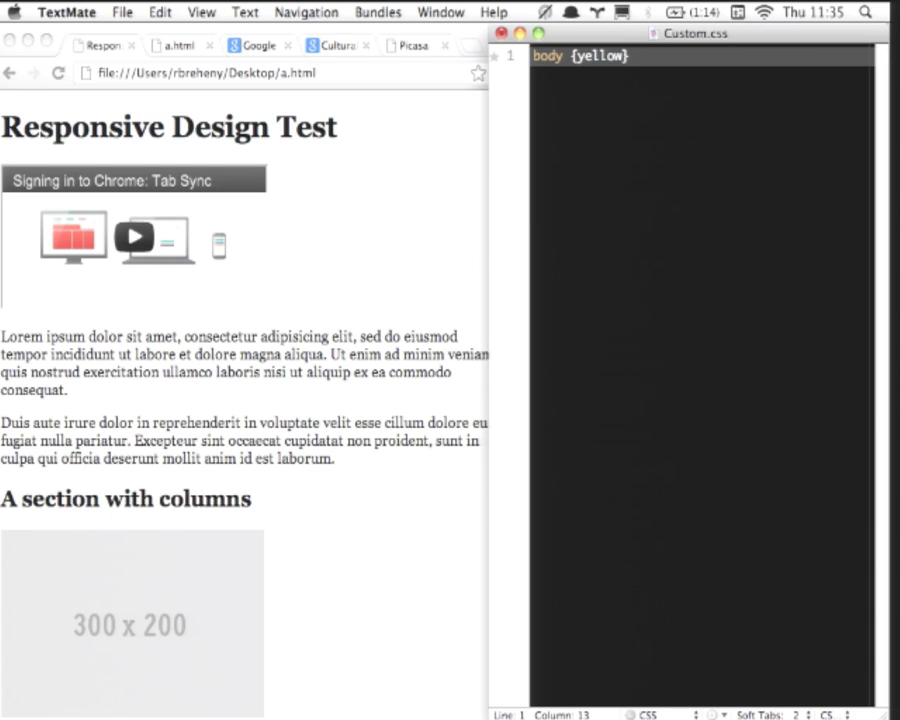
{"action": "key", "text": "Tab"}
{"action": "key", "text": "super+s"}
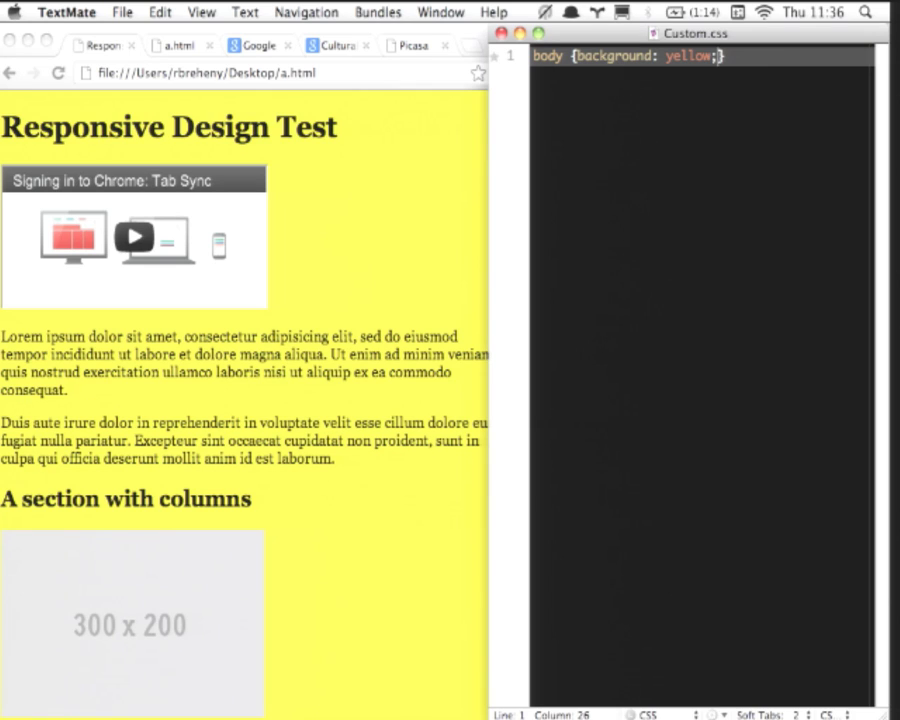
- Add blank lines after the body rule and an empty first line above it
{"action": "key", "text": "Right"}
{"action": "key", "text": "Return"}
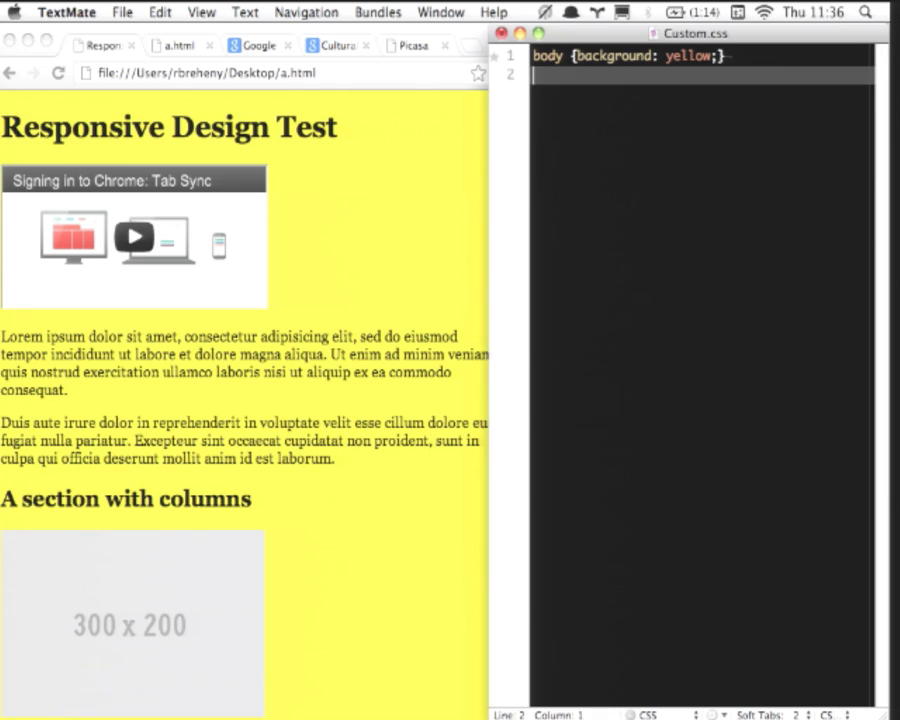
{"action": "key", "text": "Return"}
{"action": "key", "text": "Up"}
{"action": "key", "text": "Up"}
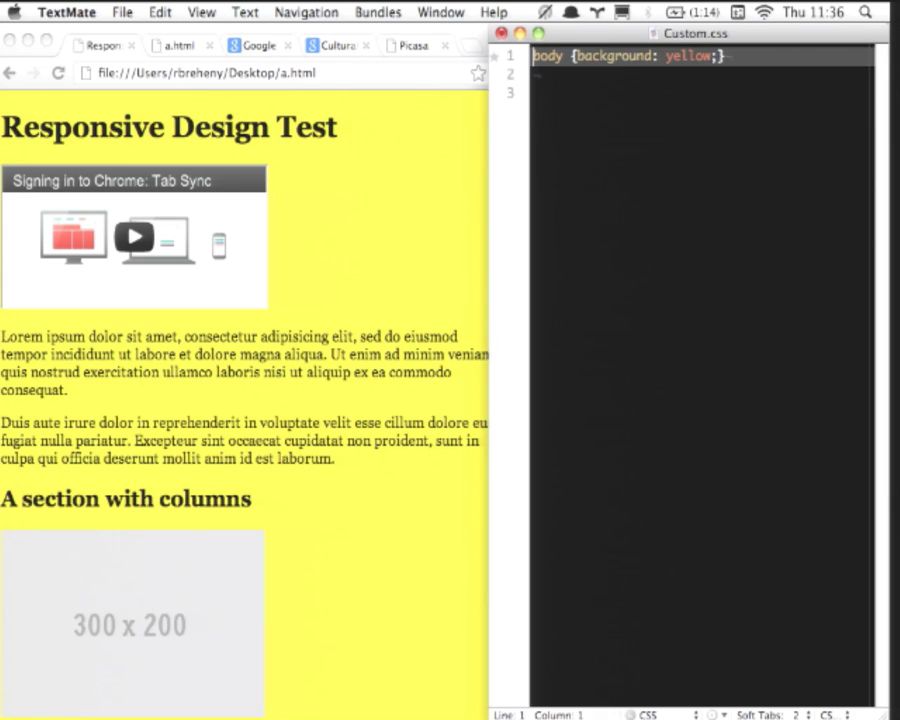
{"action": "key", "text": "Return"}
{"action": "key", "text": "Return"}
{"action": "key", "text": "Up"}
{"action": "key", "text": "Up"}
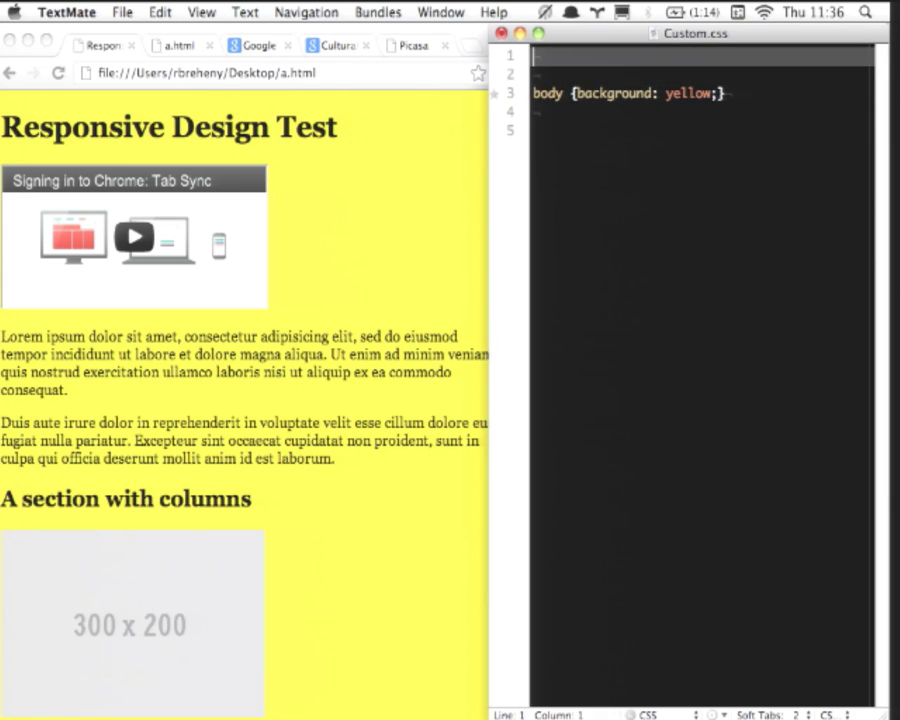
- Add html {background: green;} and .column {background: red;} rules, saving after each
{"action": "type", "text": "html {"}
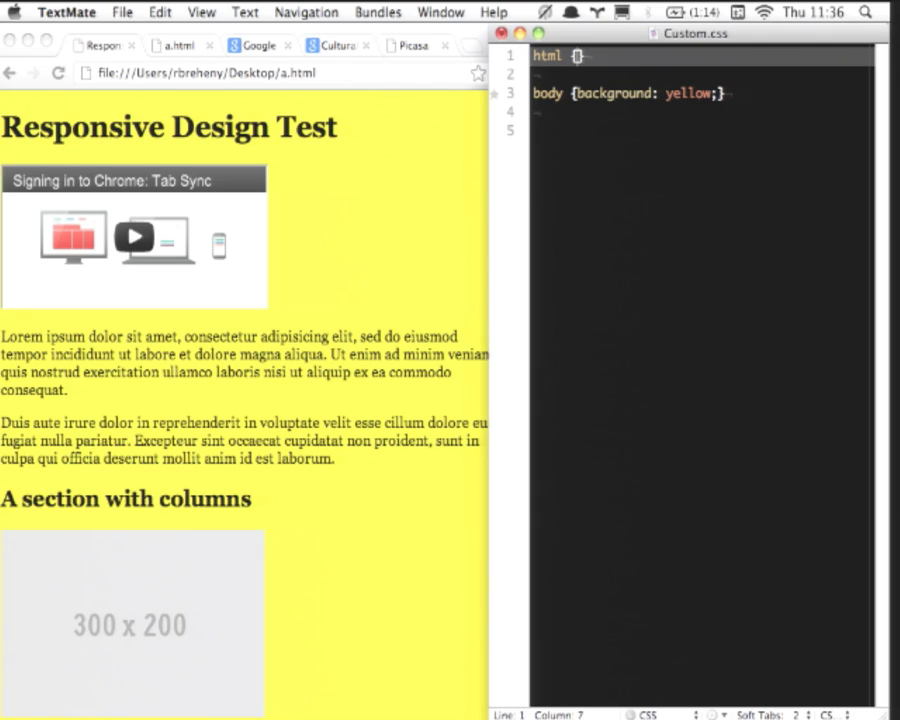
{"action": "type", "text": "green;"}
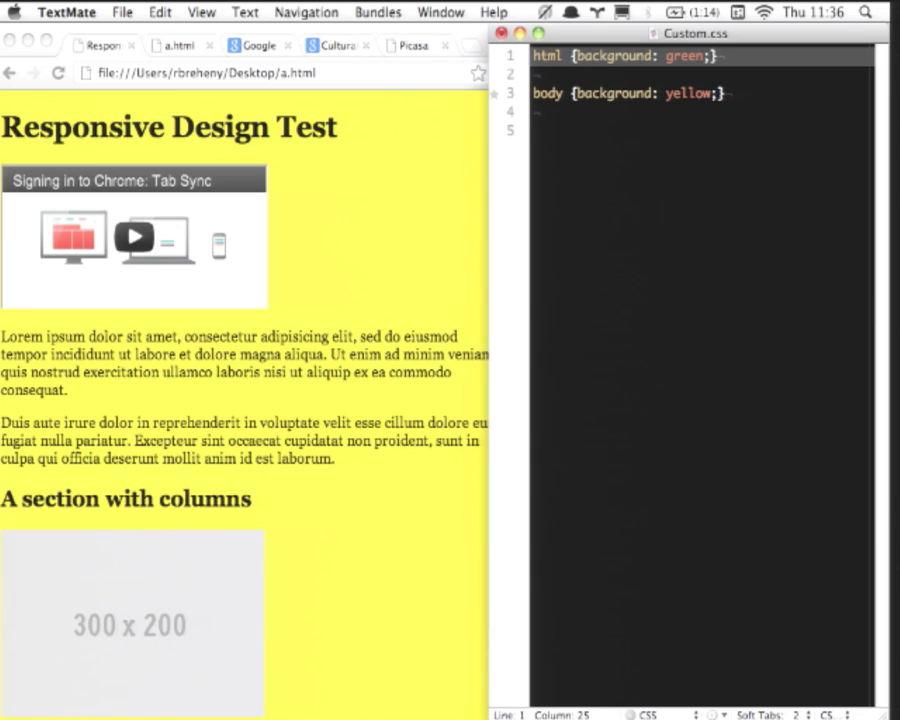
{"action": "key", "text": "super+s"}
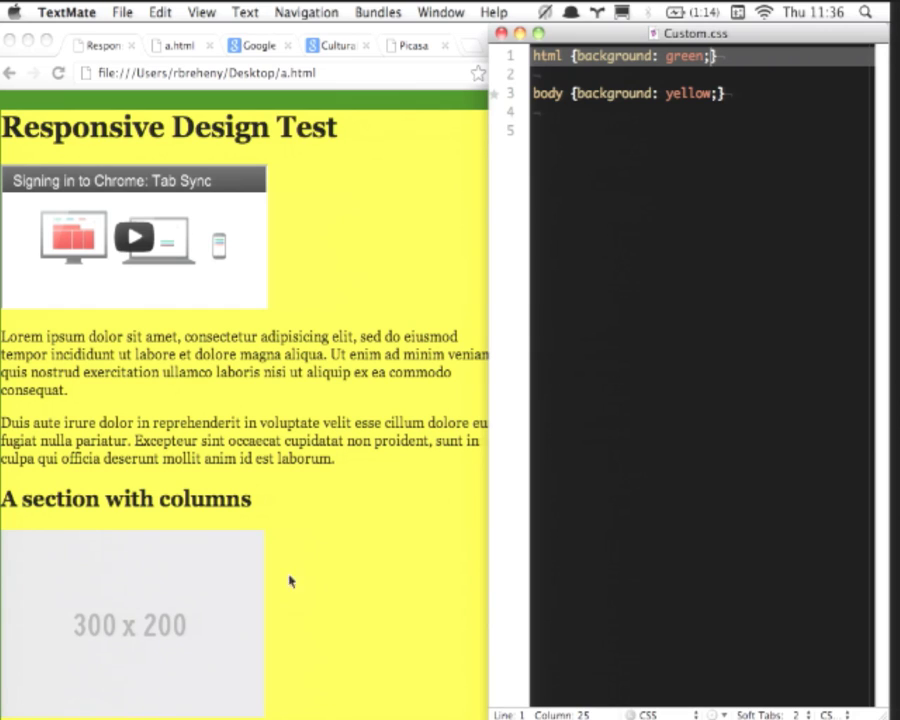
{"action": "scroll", "coordinate": [332, 488], "scroll_direction": "down", "scroll_amount": 1}
{"action": "scroll", "coordinate": [332, 488], "scroll_direction": "down", "scroll_amount": 5}
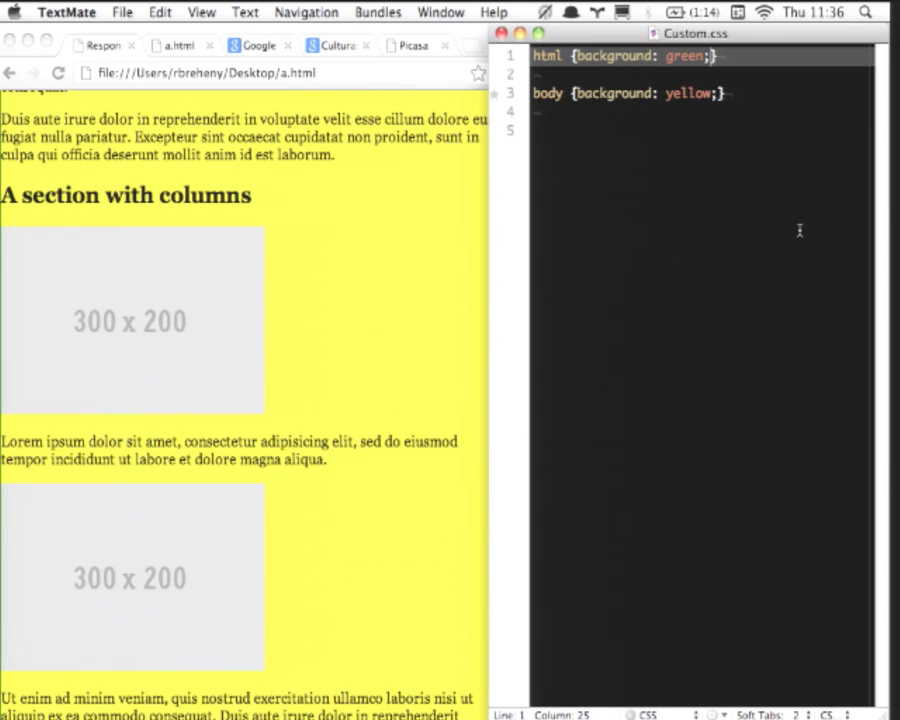
{"action": "left_click", "coordinate": [799, 231]}
{"action": "type", "text": ".co"}
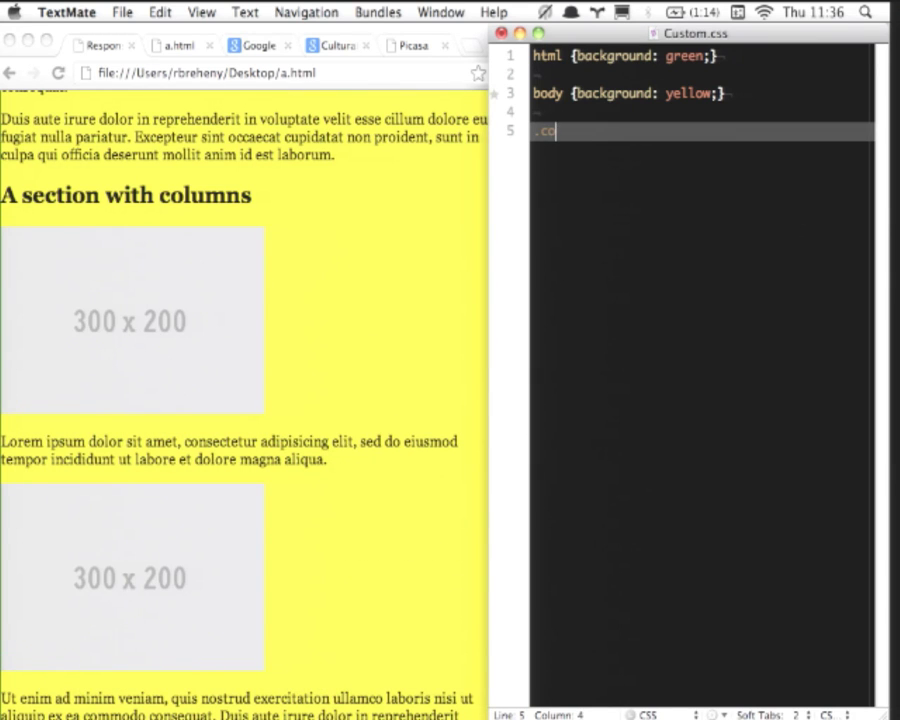
{"action": "type", "text": "lumn {background: re"}
{"action": "type", "text": "d"}
{"action": "key", "text": "Tab"}
{"action": "key", "text": "super+s"}
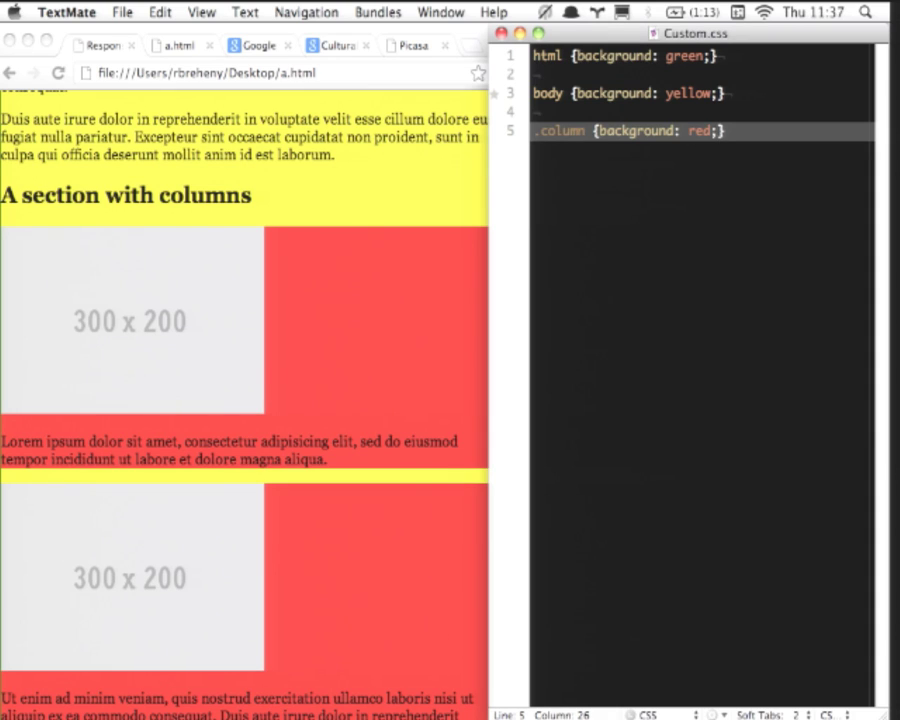
- Delete the blank lines between the three debug rules and add empty lines below .column
{"action": "left_click", "coordinate": [737, 73]}
{"action": "key", "text": "Delete"}
{"action": "key", "text": "Down"}
{"action": "key", "text": "BackSpace"}
{"action": "key", "text": "Down"}
{"action": "key", "text": "Return"}
{"action": "key", "text": "Return"}
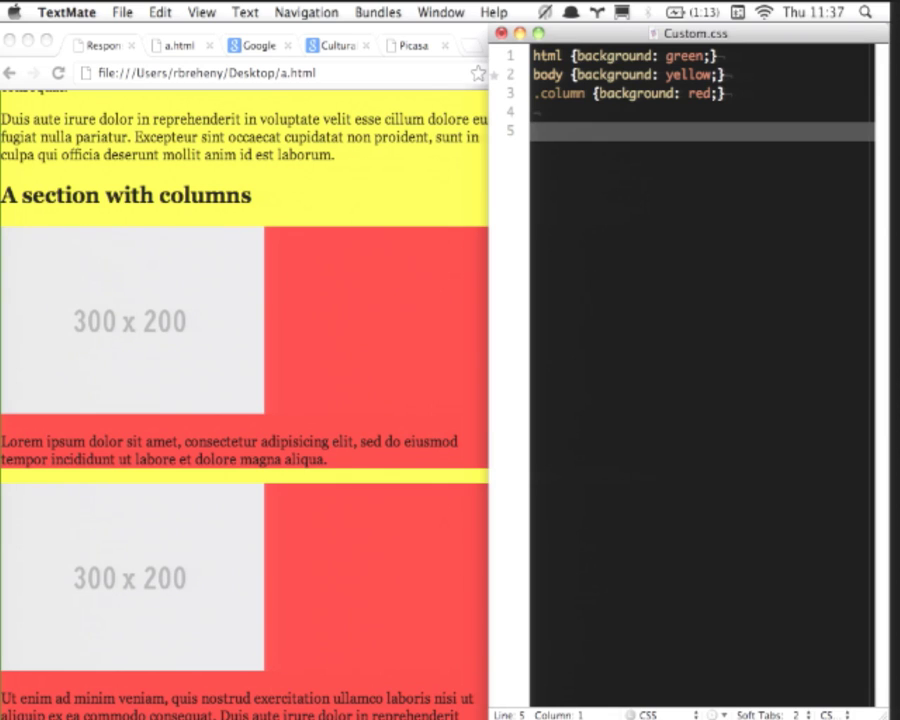
- Write h1, h2 {clear:both;} on line 5 and open a new line below it
{"action": "type", "text": "h1, h2"}
{"action": "key", "text": "BackSpace"}
{"action": "key", "text": "BackSpace"}
{"action": "key", "text": "BackSpace"}
{"action": "type", "text": "h2 {}"}
{"action": "key", "text": "Left"}
{"action": "type", "text": "clear:"}
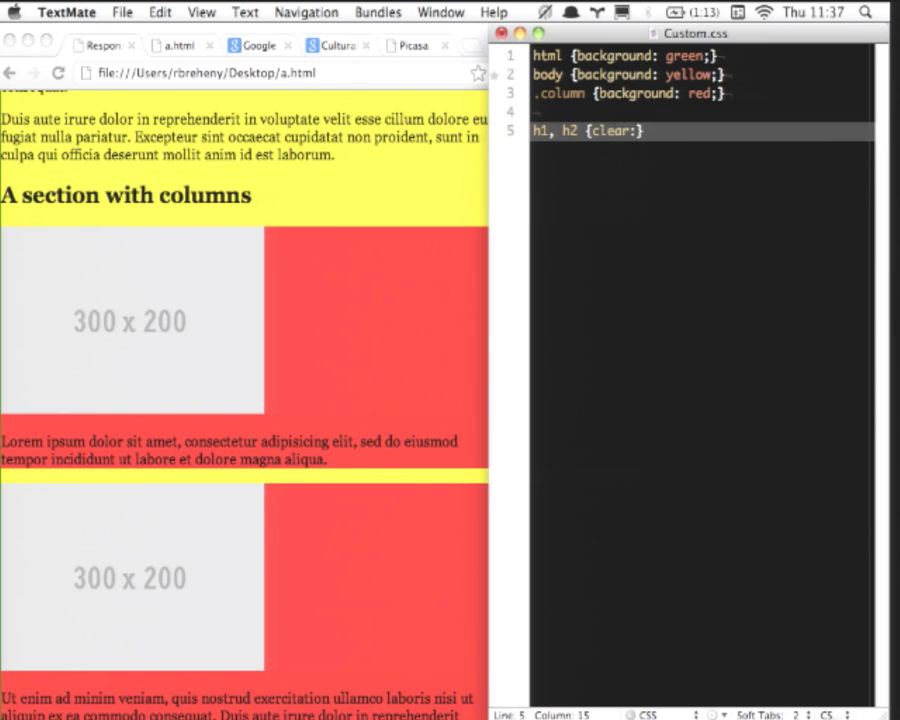
{"action": "type", "text": "both;"}
{"action": "key", "text": "Right"}
{"action": "key", "text": "Return"}
{"action": "key", "text": "Return"}
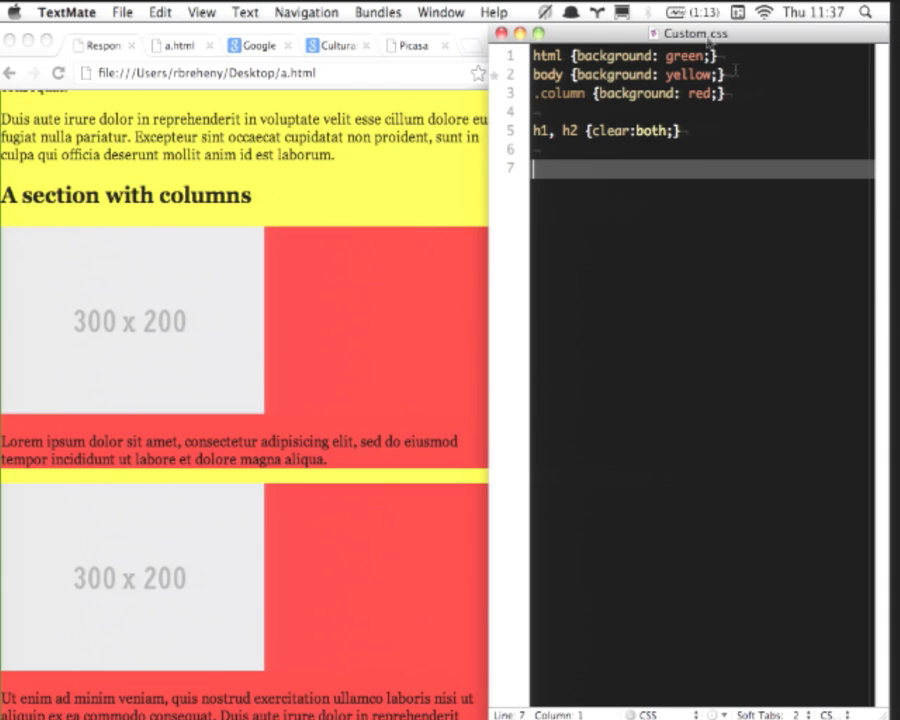
- Widen the Chrome window, then narrow it to about 430 px, and return to TextMate
{"action": "left_click", "coordinate": [390, 158]}
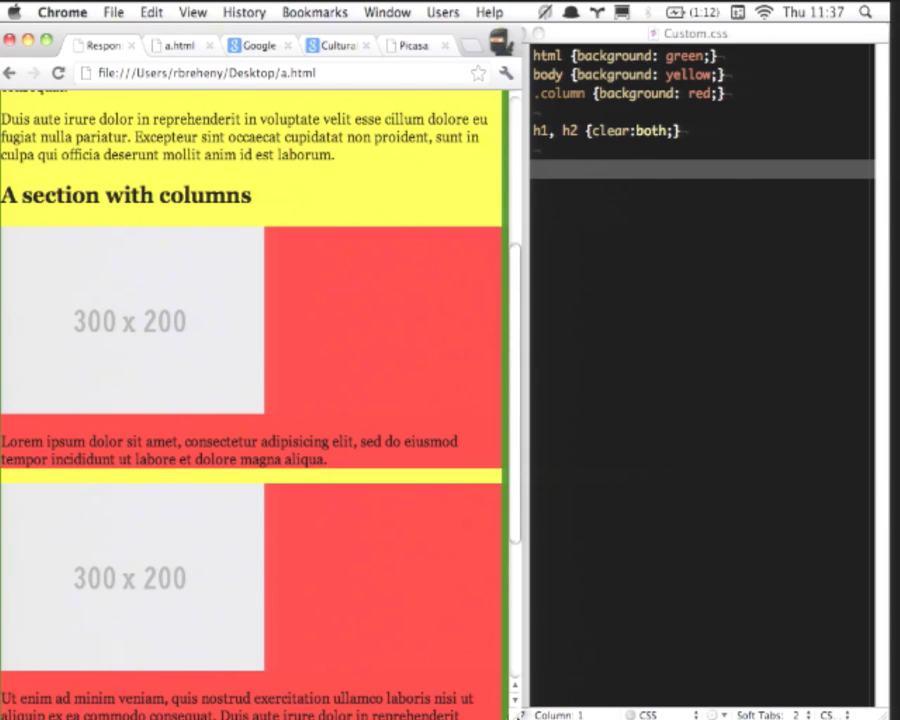
{"action": "left_click_drag", "start_coordinate": [508, 400], "coordinate": [845, 400]}
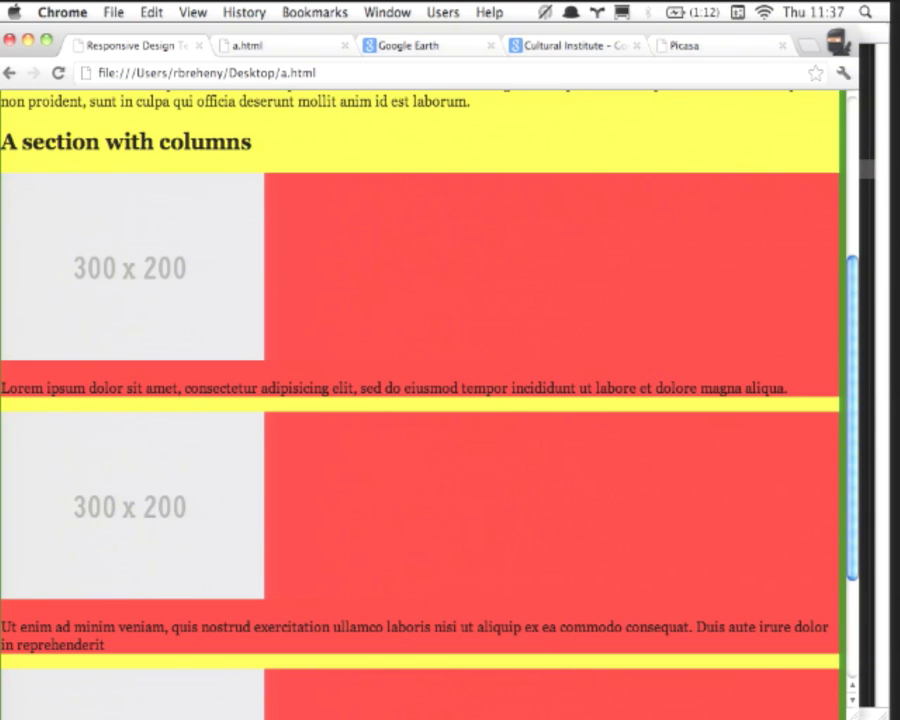
{"action": "left_click_drag", "start_coordinate": [848, 400], "coordinate": [430, 400]}
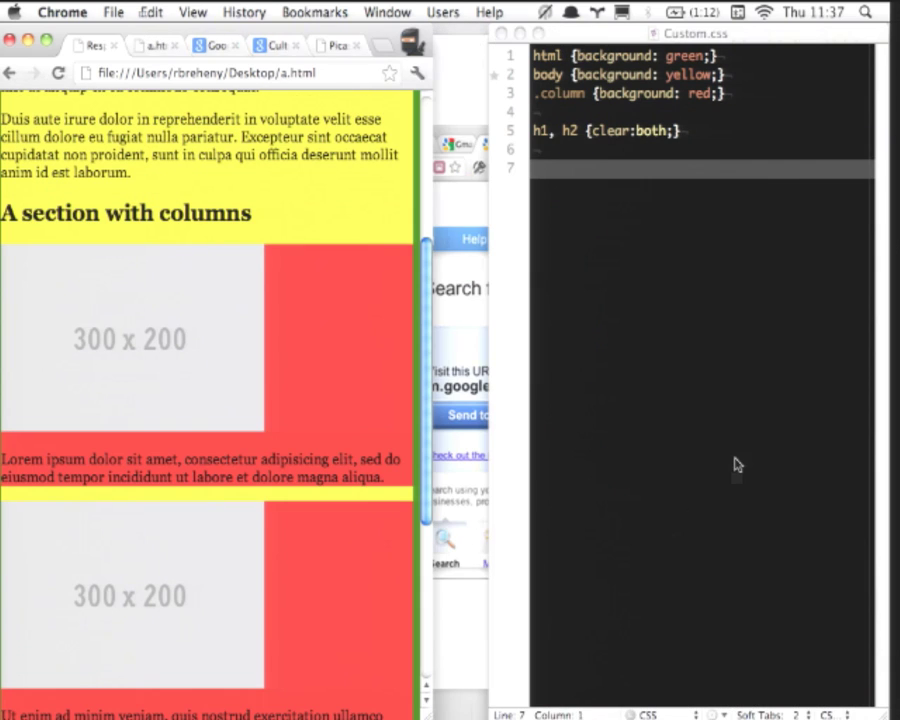
{"action": "left_click", "coordinate": [735, 459]}
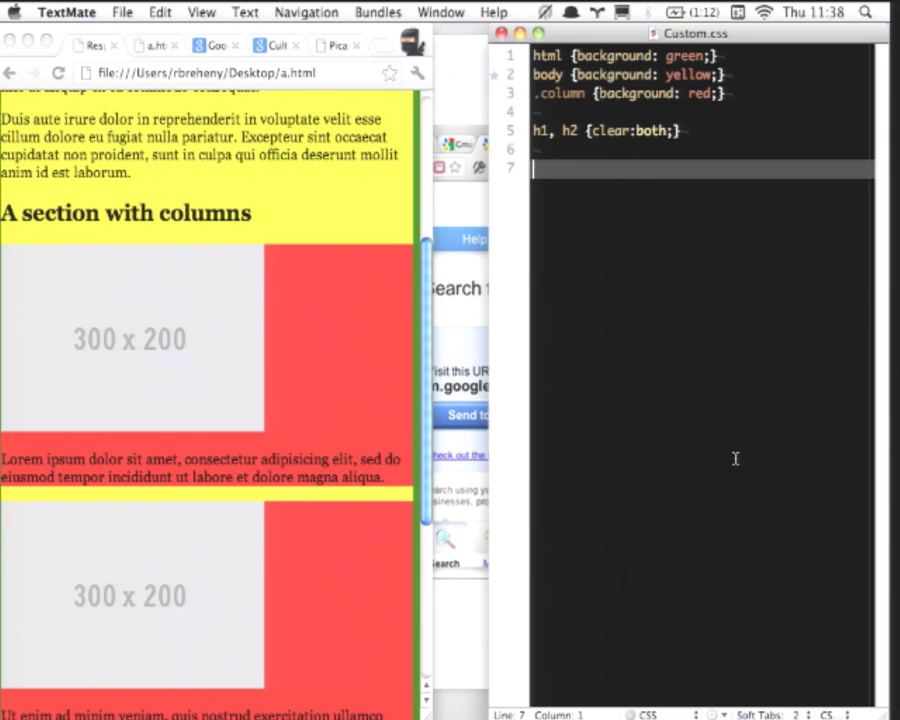
- Add a body {width:640px;} rule on line 7, correcting the width typo, and save
{"action": "key", "text": "BackSpace"}
{"action": "type", "text": "body {}"}
{"action": "key", "text": "Left"}
{"action": "type", "text": "wdth:640px;"}
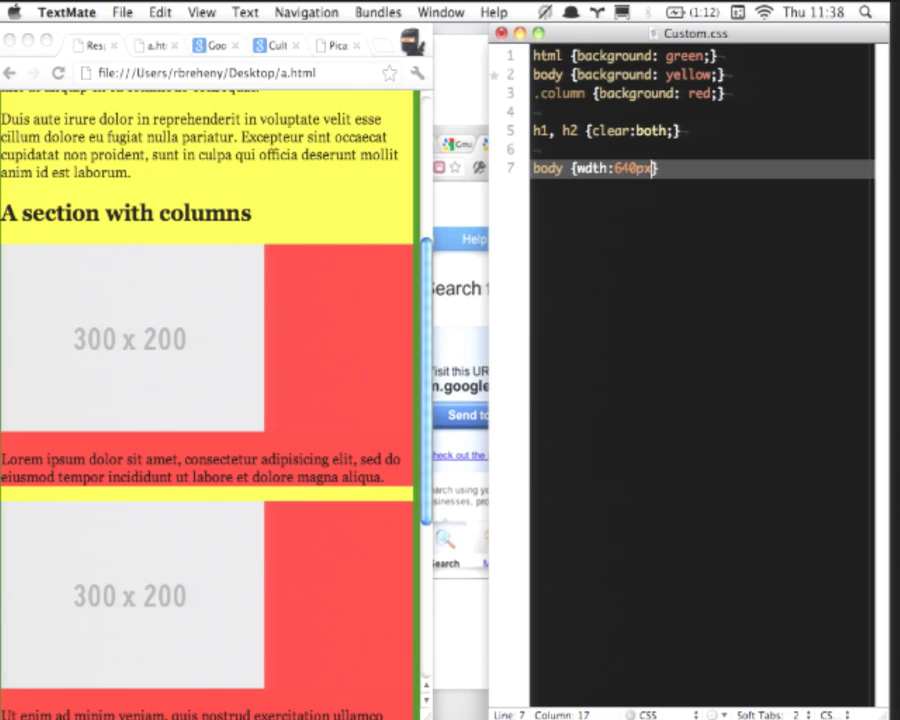
{"action": "key", "text": "Left"}
{"action": "key", "text": "Left"}
{"action": "key", "text": "Left"}
{"action": "key", "text": "Left"}
{"action": "key", "text": "Left"}
{"action": "key", "text": "Left"}
{"action": "key", "text": "Left"}
{"action": "key", "text": "Left"}
{"action": "key", "text": "Left"}
{"action": "key", "text": "Left"}
{"action": "key", "text": "Right"}
{"action": "key", "text": "Left"}
{"action": "type", "text": "i"}
{"action": "key", "text": "Right"}
{"action": "key", "text": "Right"}
{"action": "key", "text": "Right"}
{"action": "key", "text": "Right"}
{"action": "key", "text": "Right"}
{"action": "key", "text": "Right"}
{"action": "key", "text": "Right"}
{"action": "key", "text": "Right"}
{"action": "key", "text": "Right"}
{"action": "key", "text": "Right"}
{"action": "key", "text": "Right"}
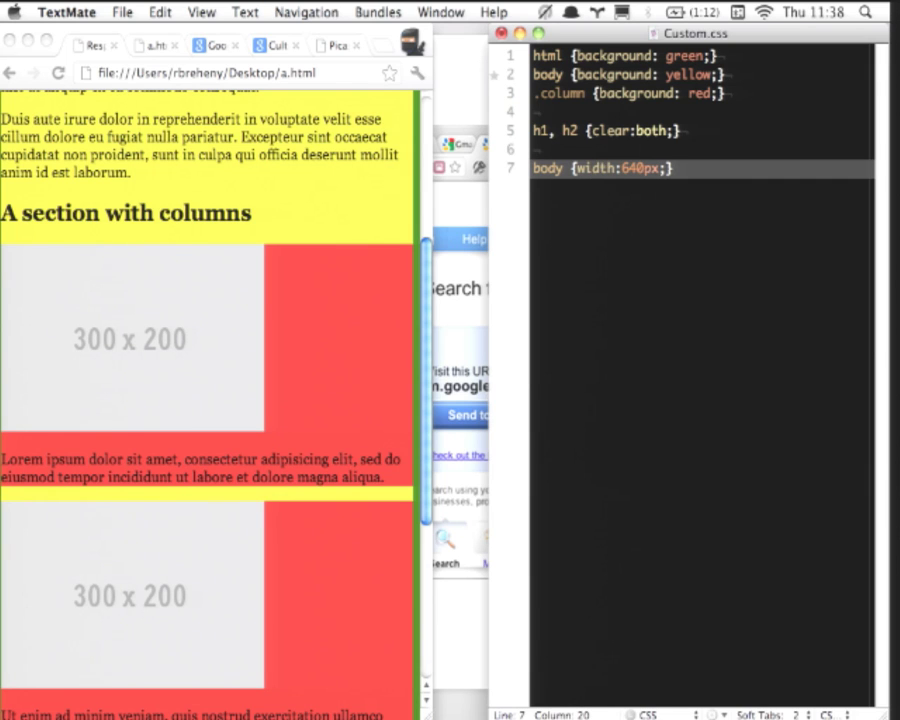
{"action": "key", "text": "super+s"}
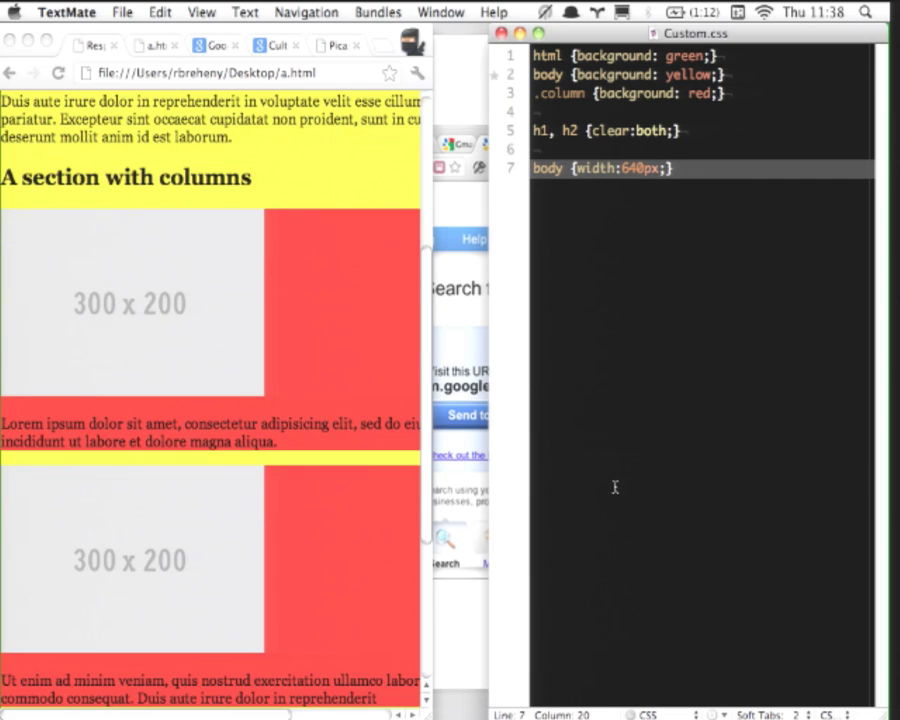
- Widen the Chrome window to see the yellow body stop at 640px with green beside it
{"action": "left_click", "coordinate": [356, 537]}
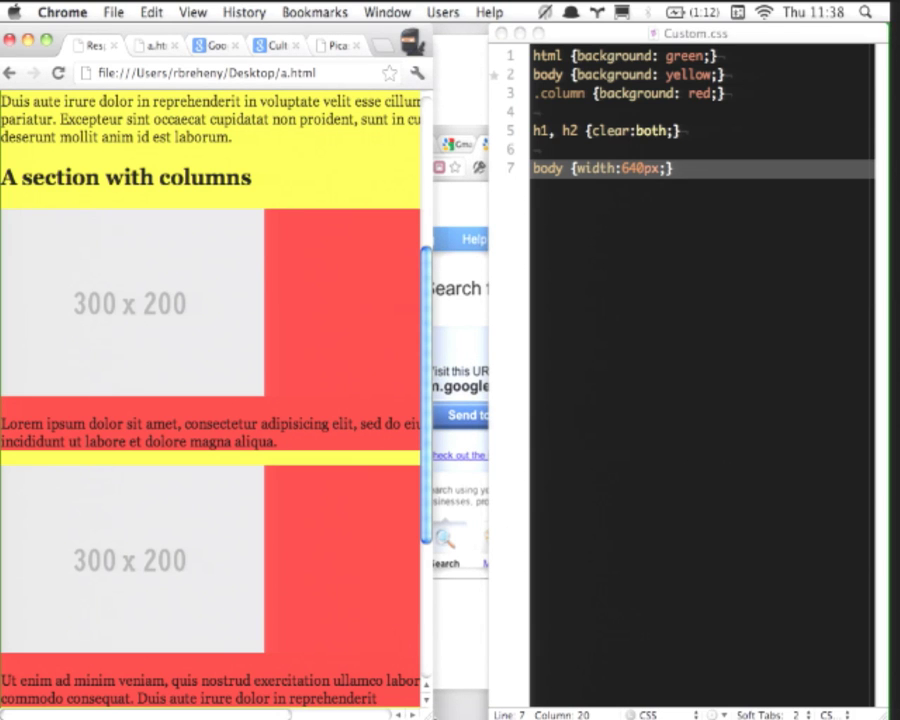
{"action": "left_click_drag", "start_coordinate": [428, 714], "coordinate": [736, 714]}
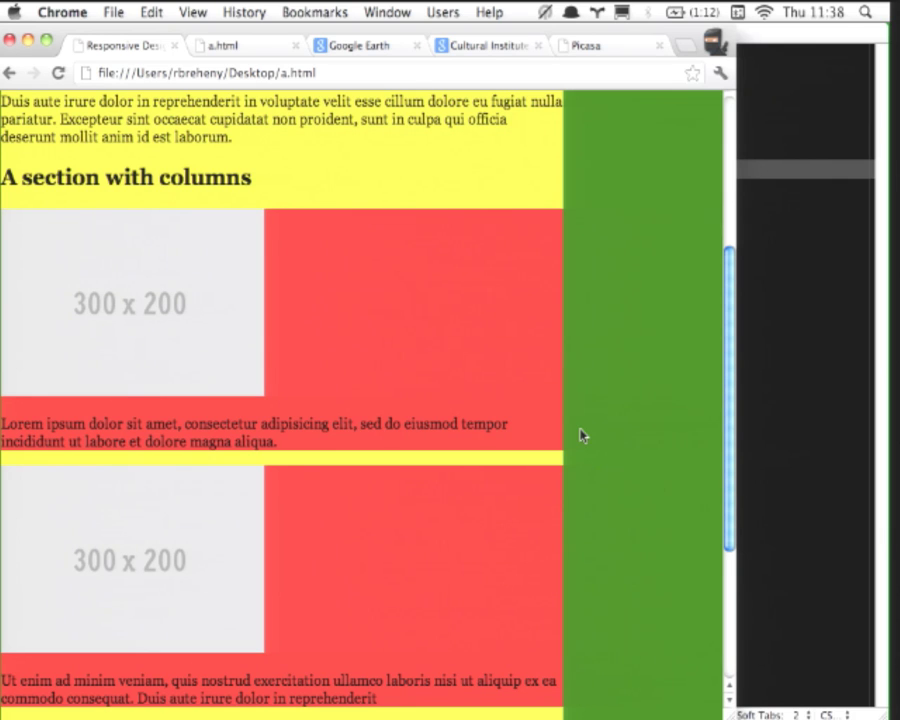
{"action": "scroll", "coordinate": [580, 435], "scroll_direction": "up", "scroll_amount": 5}
- Break the body rule onto separate lines, with width:640px and the closing brace each on their own line
{"action": "left_click", "coordinate": [826, 325]}
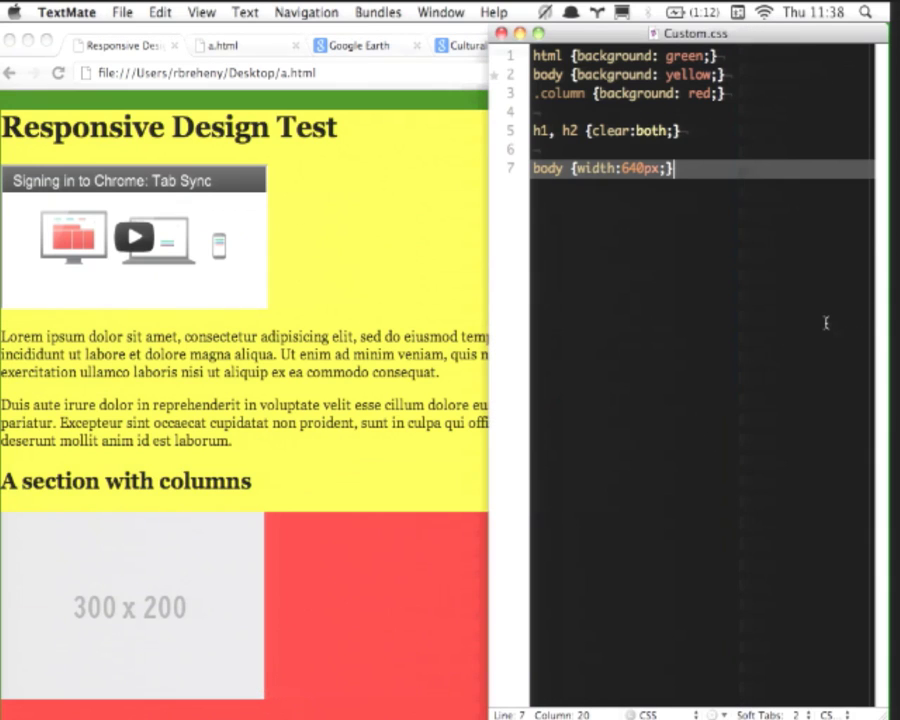
{"action": "key", "text": "Left"}
{"action": "key", "text": "alt+Left"}
{"action": "key", "text": "alt+Left"}
{"action": "key", "text": "Return"}
{"action": "key", "text": "super+Right"}
{"action": "key", "text": "Return"}
{"action": "key", "text": "BackSpace"}
{"action": "key", "text": "Left"}
{"action": "key", "text": "Return"}
- Add margin: 0 auto; to the body rule, save, and view the centred page in Chrome
{"action": "type", "text": "margin"}
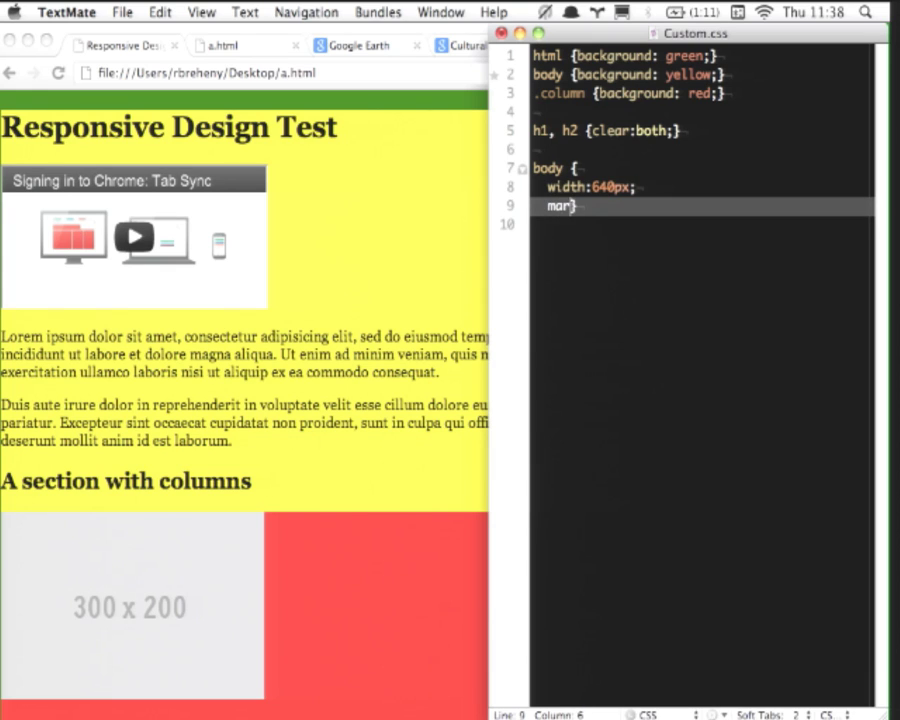
{"action": "type", "text": ": o"}
{"action": "type", "text": " o"}
{"action": "key", "text": "BackSpace"}
{"action": "key", "text": "BackSpace"}
{"action": "key", "text": "BackSpace"}
{"action": "type", "text": "0 auto"}
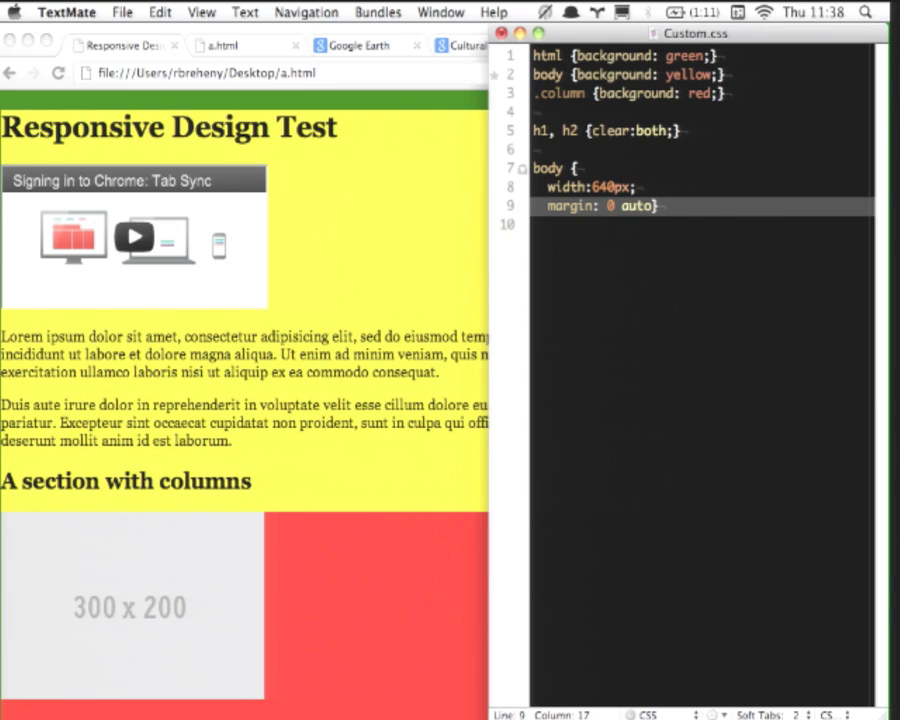
{"action": "type", "text": ";"}
{"action": "key", "text": "super+s"}
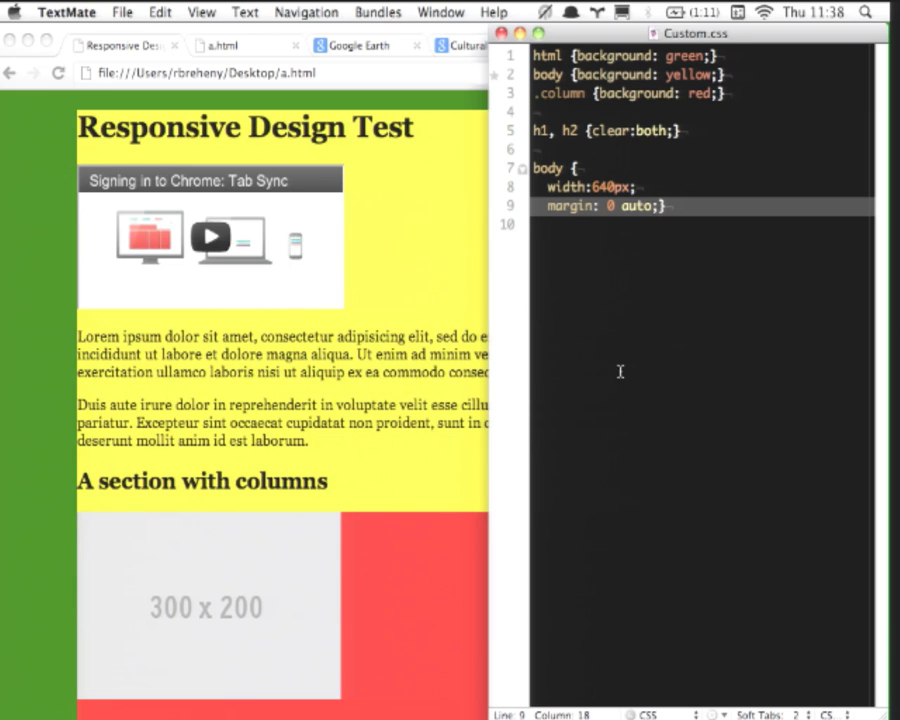
{"action": "left_click", "coordinate": [414, 401]}
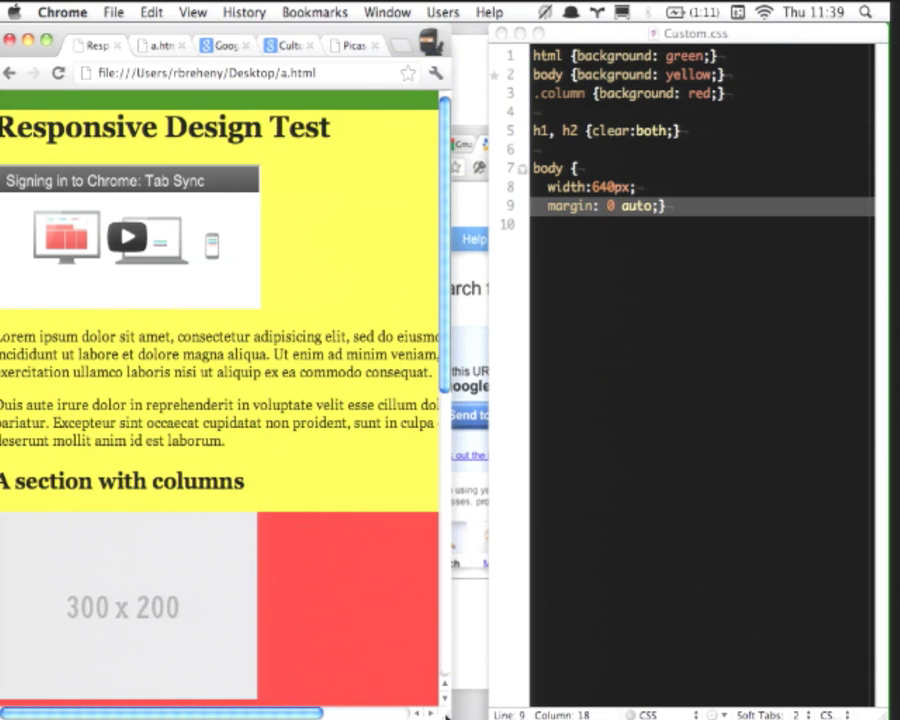
- Drag Chrome's window narrower, then wider, to test the centred fixed-width page
{"action": "left_click_drag", "start_coordinate": [447, 715], "coordinate": [363, 716]}
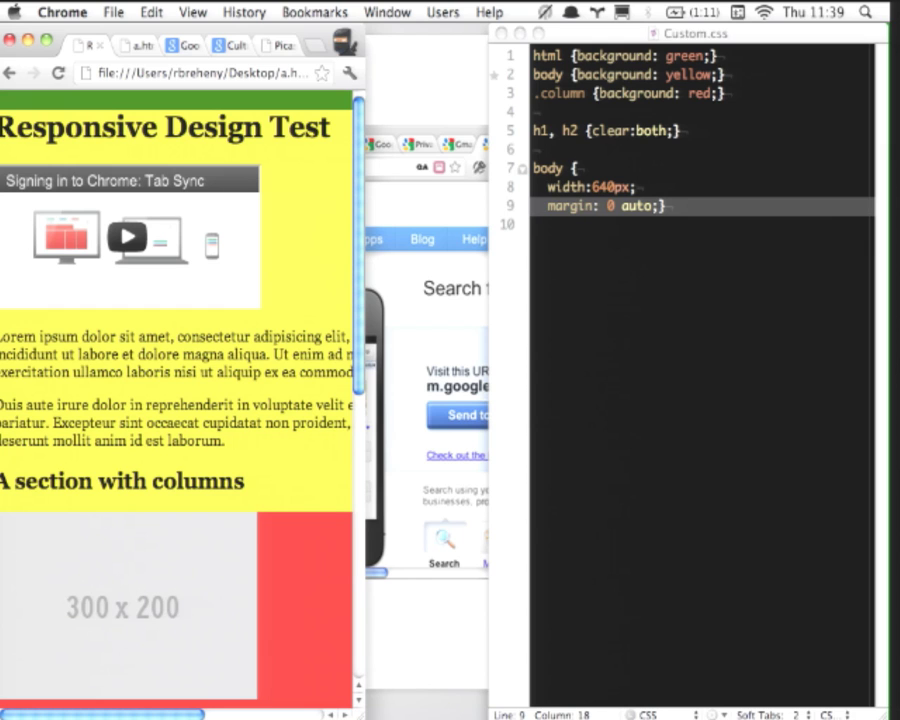
{"action": "left_click_drag", "start_coordinate": [363, 716], "coordinate": [655, 716]}
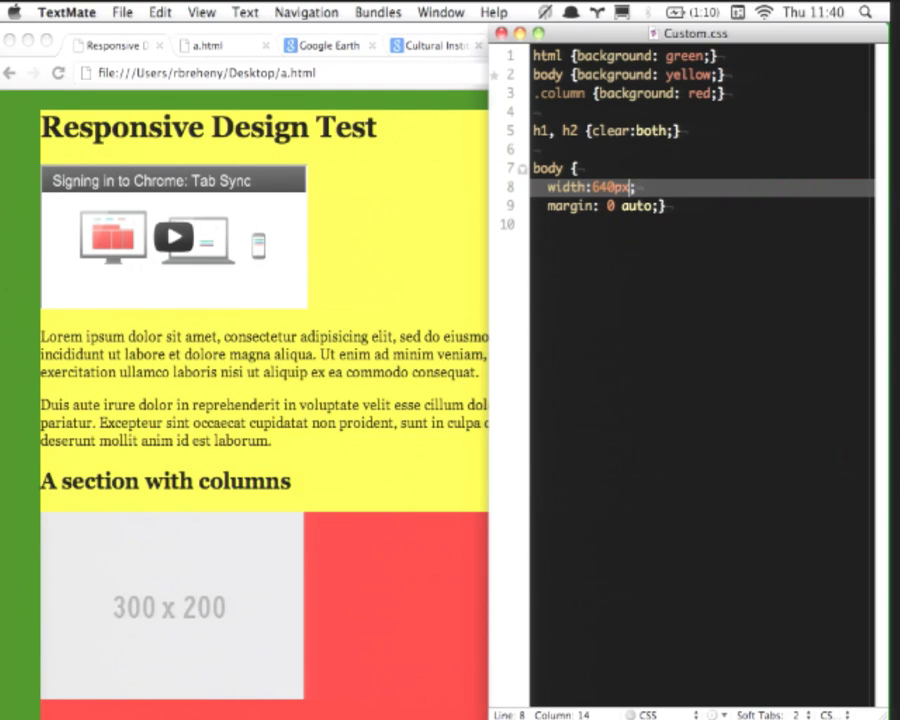
- Prefix line 8's width with 'max-' to make it max-width: 640px, then view Chrome
{"action": "key", "text": "Left"}
{"action": "key", "text": "Left"}
{"action": "key", "text": "Left"}
{"action": "key", "text": "Left"}
{"action": "key", "text": "Left"}
{"action": "key", "text": "Left"}
{"action": "key", "text": "Left"}
{"action": "key", "text": "Left"}
{"action": "key", "text": "Left"}
{"action": "key", "text": "Left"}
{"action": "key", "text": "Left"}
{"action": "type", "text": "max-"}
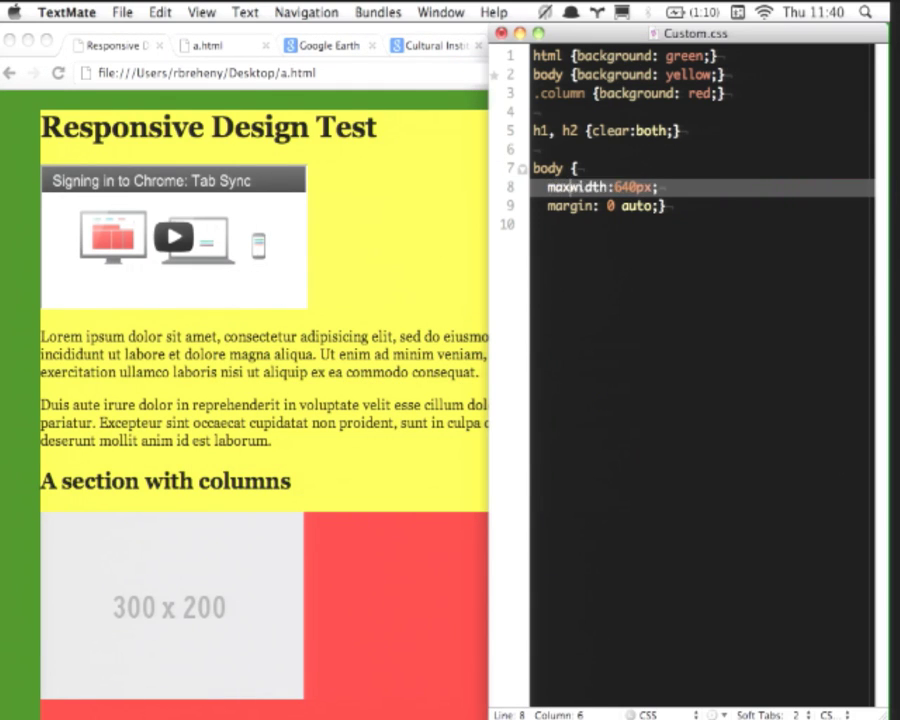
{"action": "left_click", "coordinate": [436, 426]}
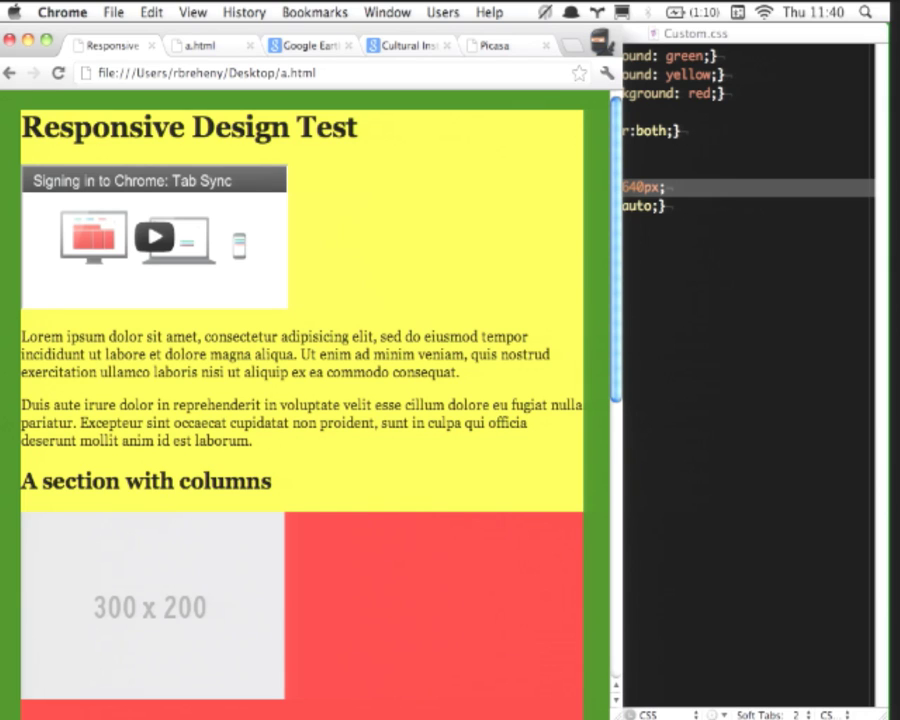
- Switch back from Chrome to Custom.css in TextMate
{"action": "key", "text": "super+Tab"}
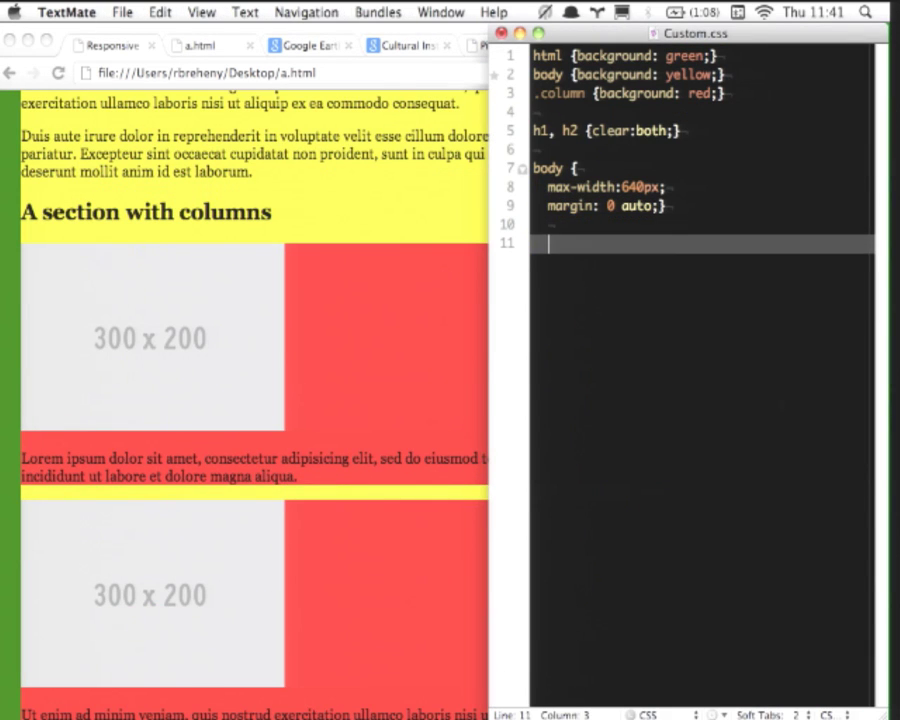
- Write img {display: none;} on line 11, then type .column {} two lines below
{"action": "key", "text": "BackSpace"}
{"action": "type", "text": "img {}"}
{"action": "key", "text": "BackSpace"}
{"action": "type", "text": "}"}
{"action": "key", "text": "Left"}
{"action": "type", "text": "display: none;"}
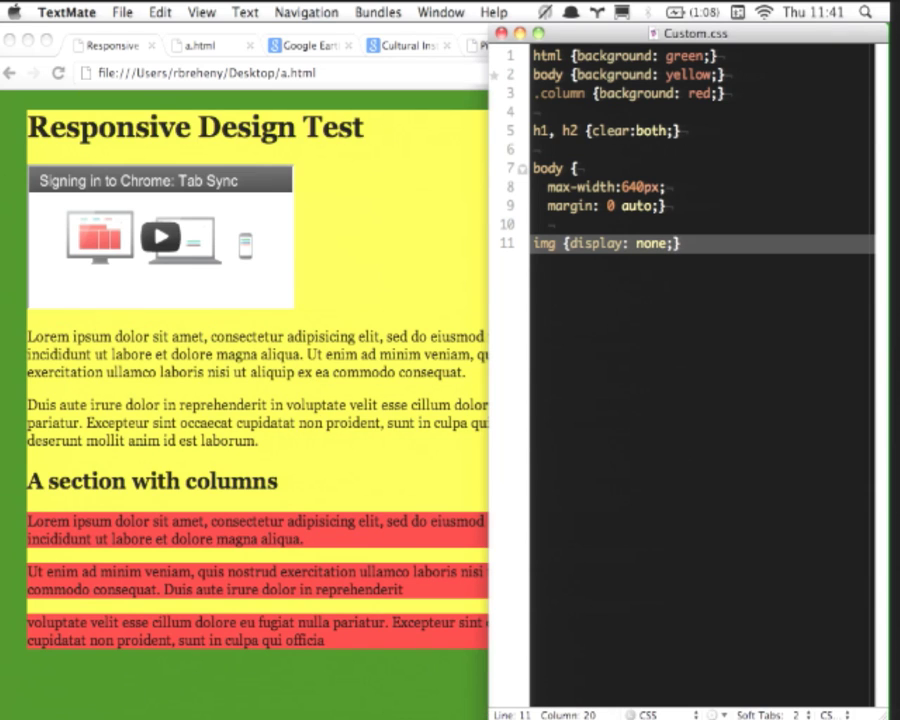
{"action": "key", "text": "Right"}
{"action": "key", "text": "Return"}
{"action": "key", "text": "Return"}
{"action": "type", "text": ".co"}
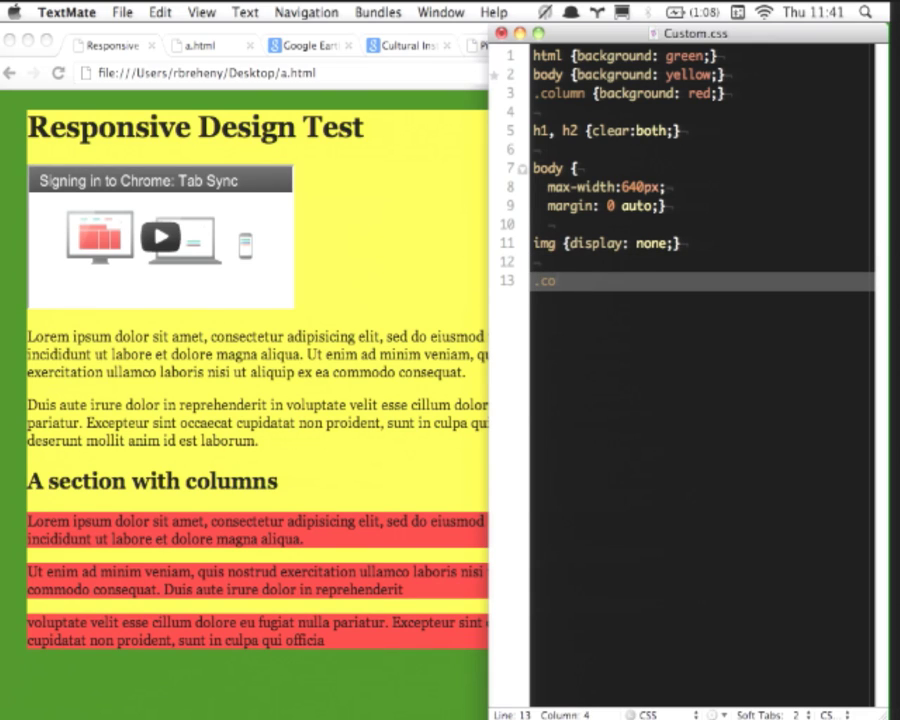
{"action": "type", "text": "lumn {}"}
- Give .column a width of 200px and preview the narrow column in Chrome
{"action": "key", "text": "Left"}
{"action": "type", "text": "width"}
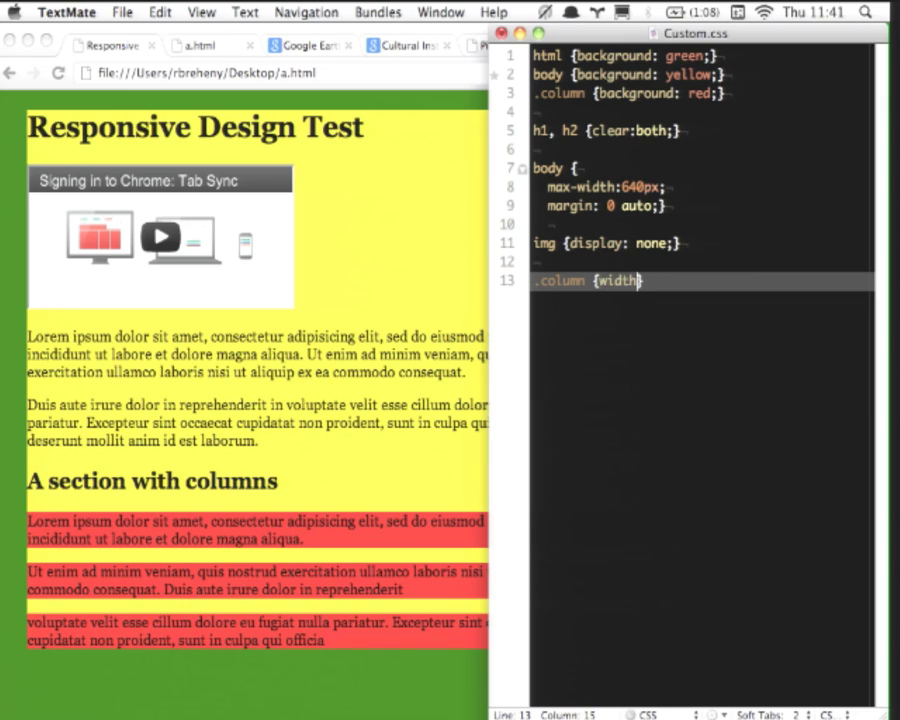
{"action": "type", "text": ":"}
{"action": "key", "text": "BackSpace"}
{"action": "type", "text": ": 200px;"}
{"action": "left_click", "coordinate": [331, 540]}
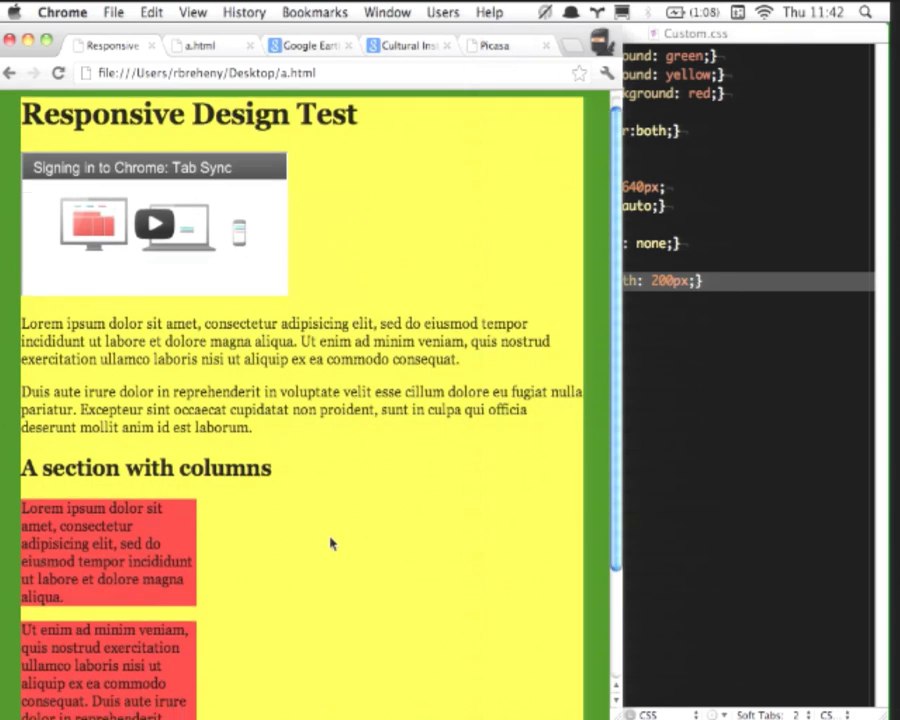
{"action": "scroll", "coordinate": [331, 542], "scroll_direction": "down", "scroll_amount": 4}
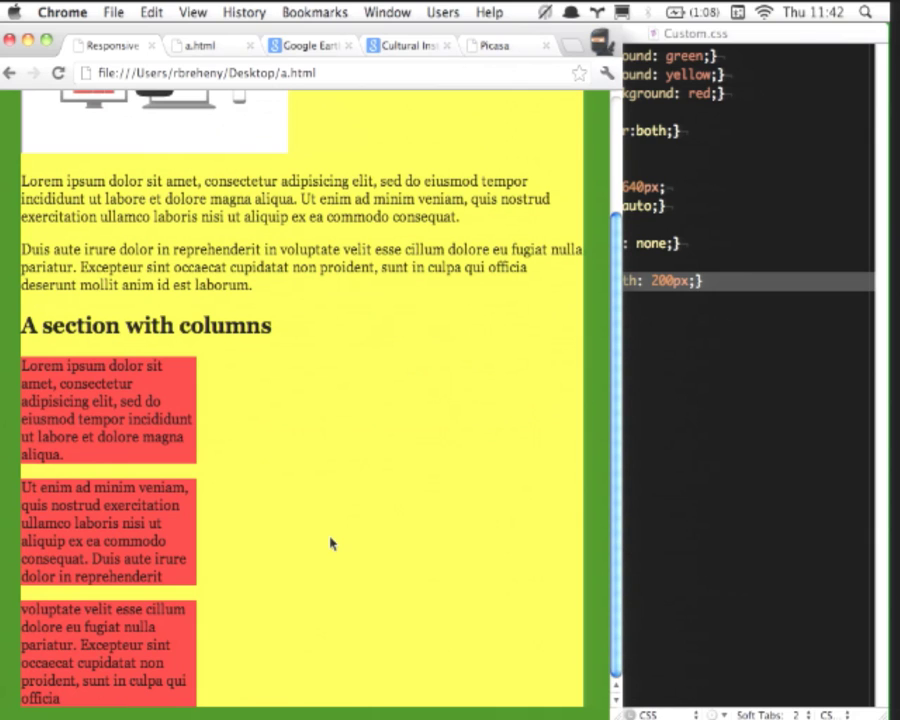
{"action": "left_click", "coordinate": [783, 287]}
- Add margin-right: 20px to .column, with each declaration on its own line
{"action": "key", "text": "Return"}
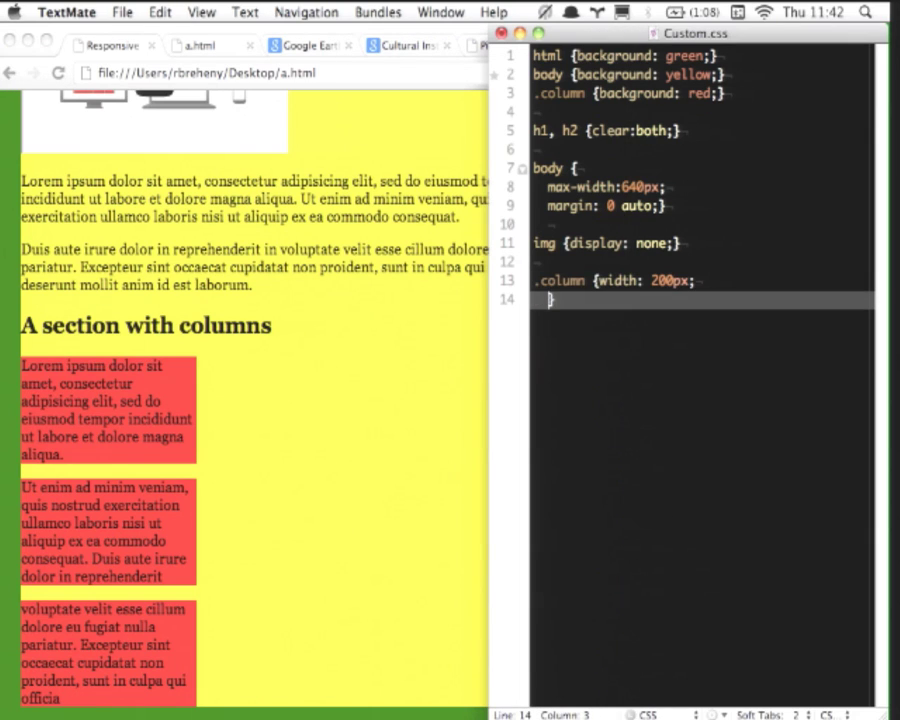
{"action": "type", "text": "margin-r"}
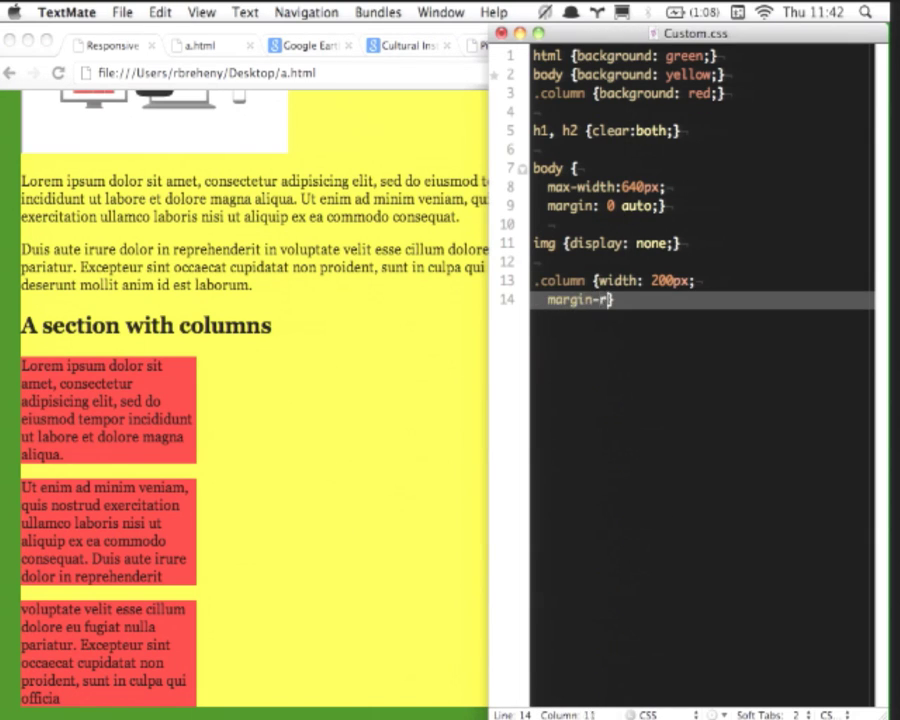
{"action": "type", "text": "ight:"}
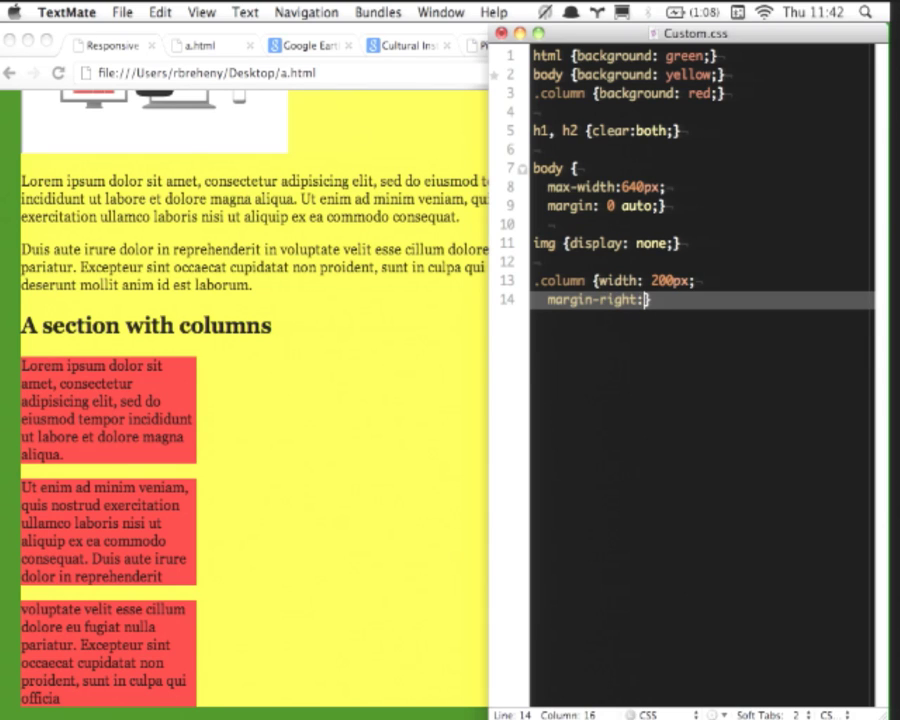
{"action": "type", "text": " 20px;"}
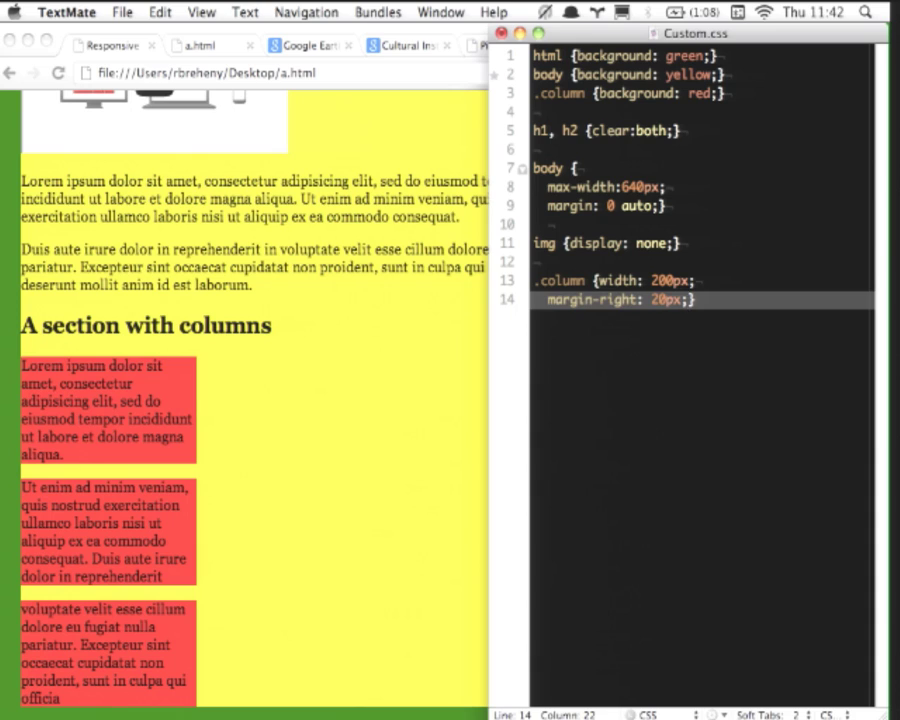
{"action": "key", "text": "Return"}
{"action": "key", "text": "Up"}
{"action": "key", "text": "Up"}
{"action": "key", "text": "Right"}
{"action": "key", "text": "Right"}
{"action": "key", "text": "Right"}
{"action": "key", "text": "Right"}
{"action": "key", "text": "Right"}
{"action": "key", "text": "Right"}
{"action": "key", "text": "Right"}
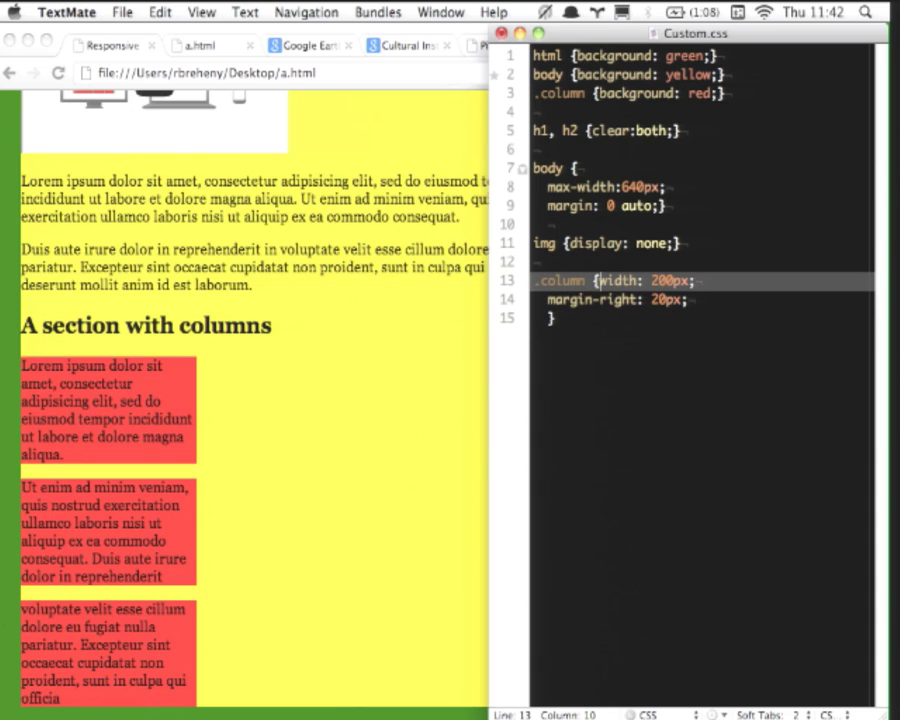
{"action": "key", "text": "Return"}
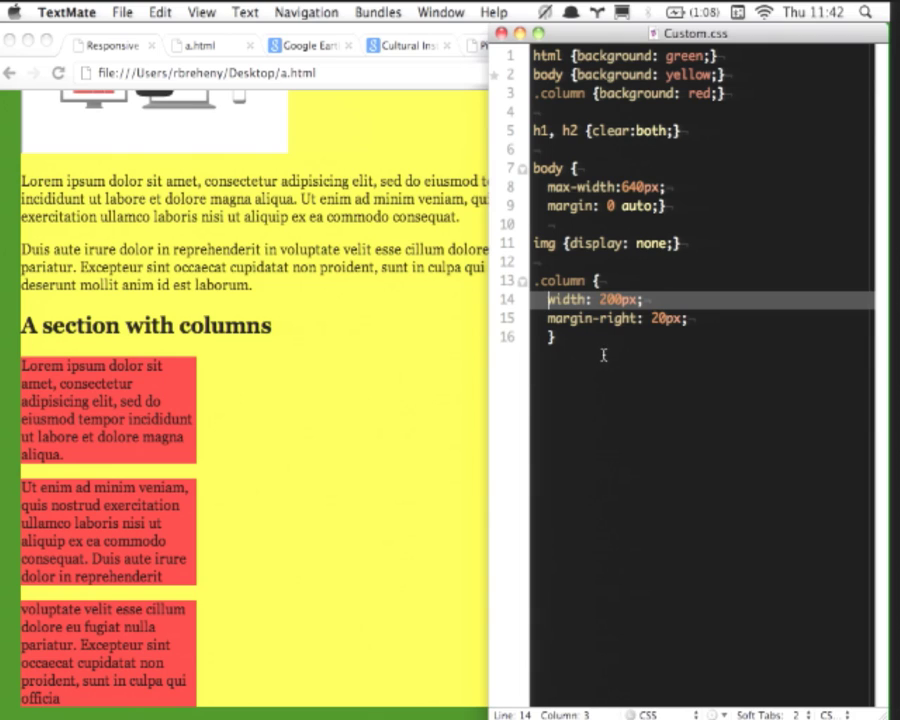
- Add float: left; to .column, save, and check the side-by-side columns in Chrome
{"action": "left_click", "coordinate": [704, 322]}
{"action": "key", "text": "Return"}
{"action": "type", "text": "float: "}
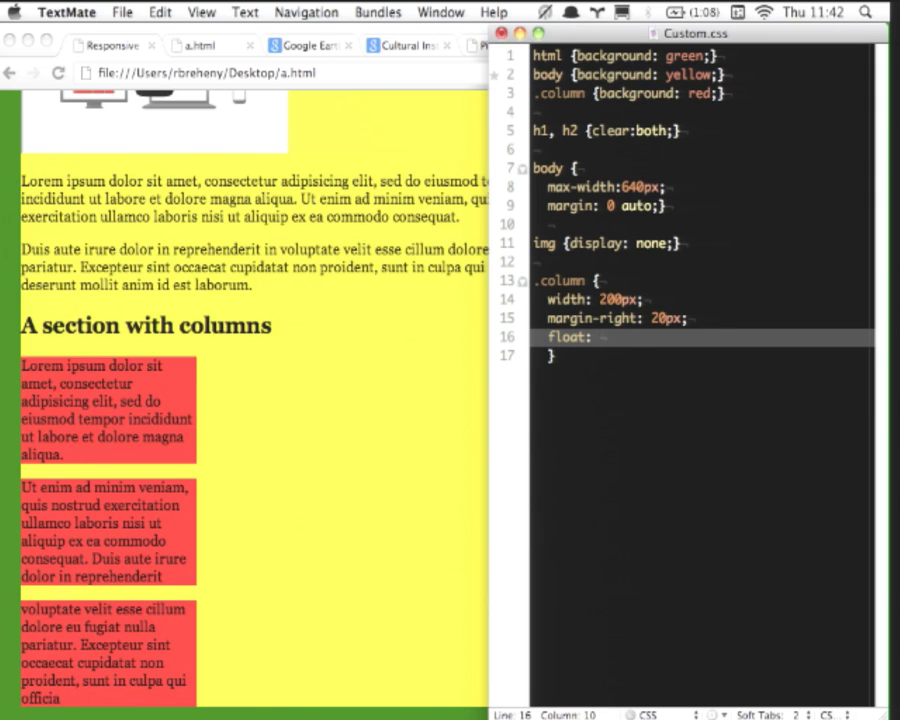
{"action": "type", "text": "left;"}
{"action": "key", "text": "super+s"}
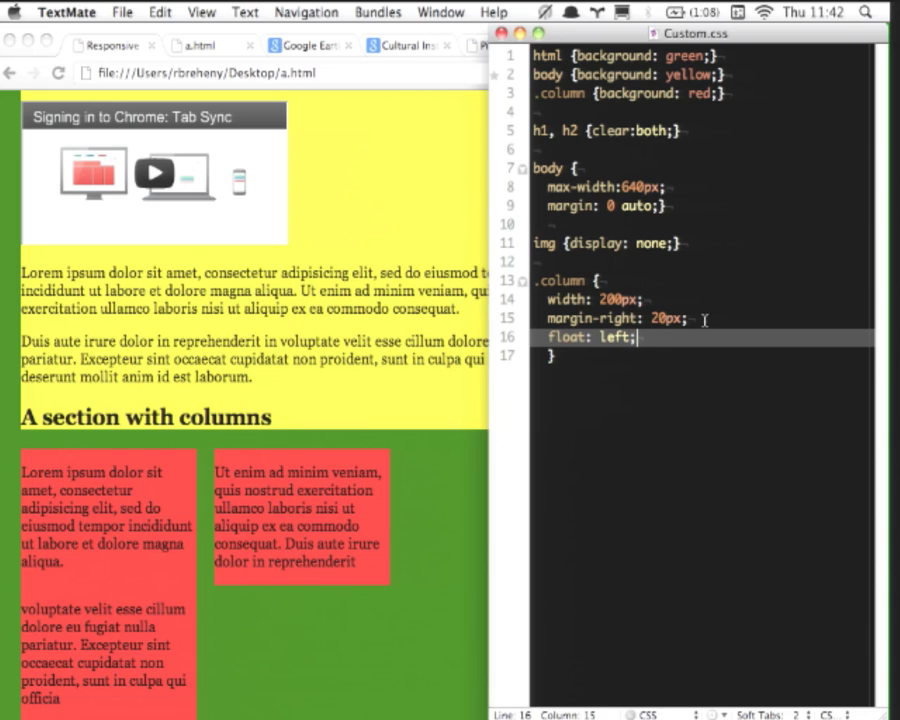
{"action": "left_click", "coordinate": [428, 286]}
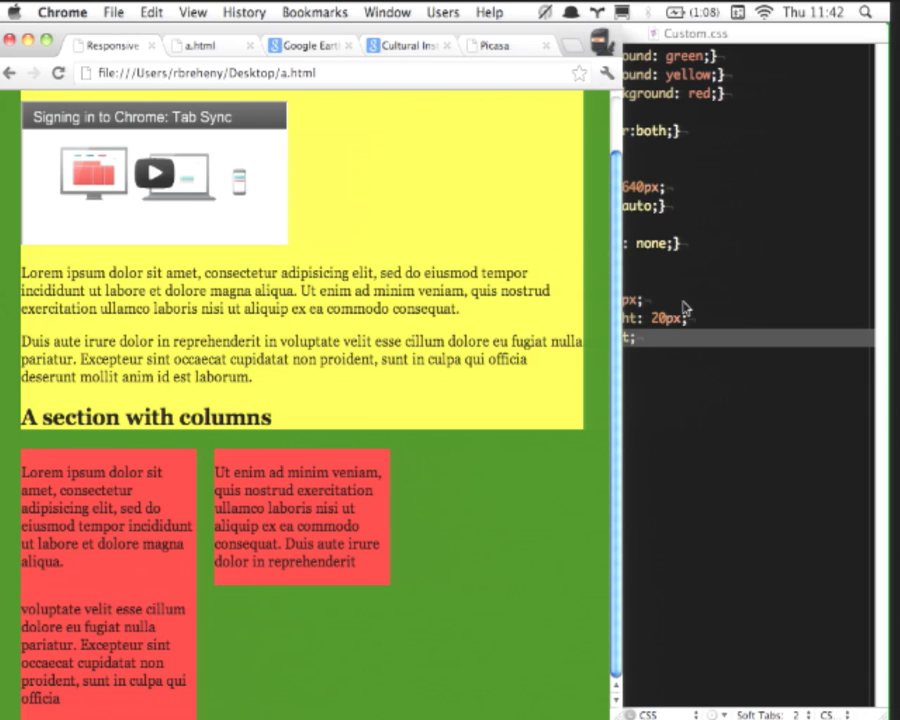
{"action": "left_click", "coordinate": [700, 413]}
{"action": "key", "text": "Down"}
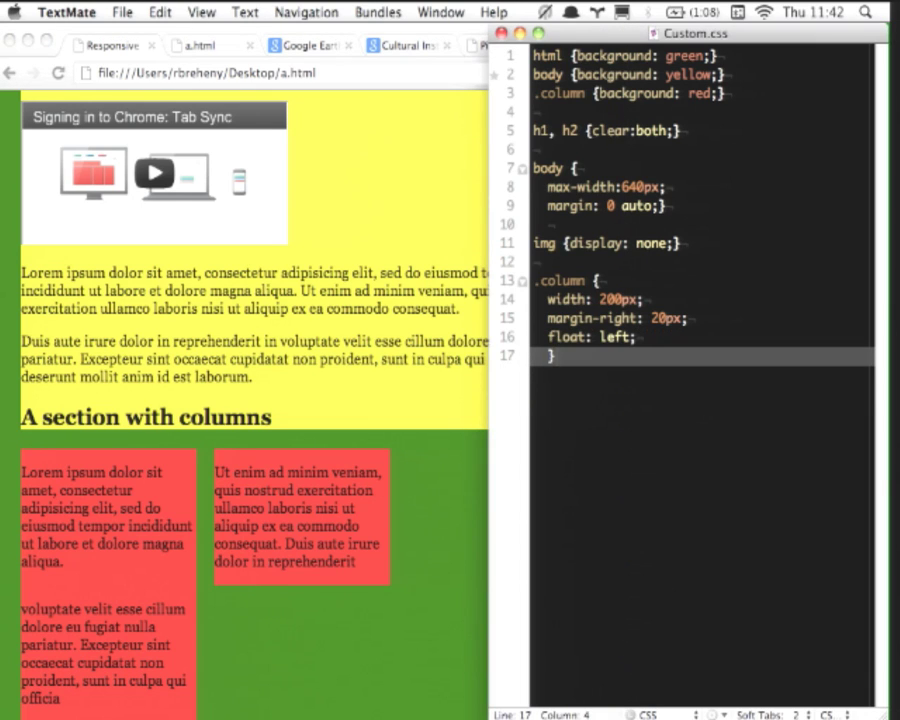
- Add a .column.last {margin-right: 0;} rule, save, and view the page in Chrome
{"action": "key", "text": "Return"}
{"action": "key", "text": "Return"}
{"action": "type", "text": ".co"}
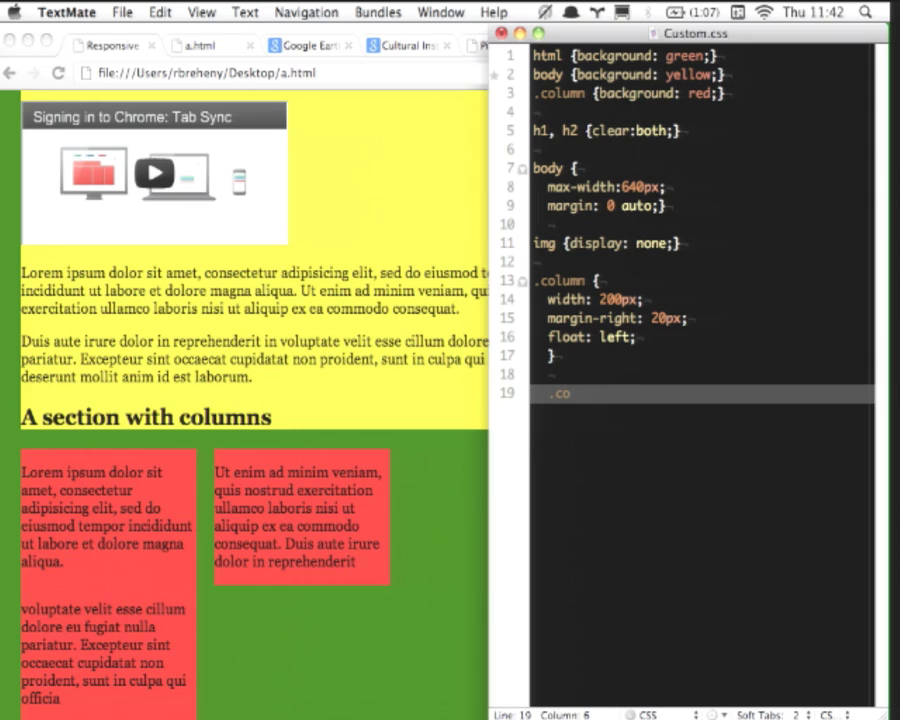
{"action": "type", "text": "lumn"}
{"action": "type", "text": ".last {}"}
{"action": "key", "text": "Left"}
{"action": "type", "text": "margin-right: 0;"}
{"action": "key", "text": "super+s"}
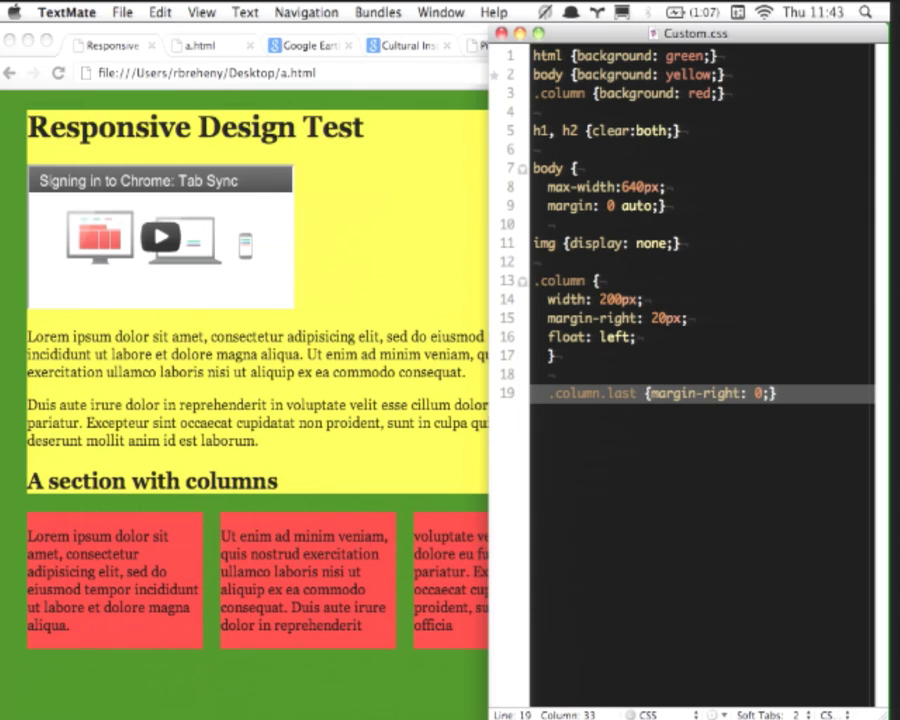
{"action": "left_click", "coordinate": [368, 430]}
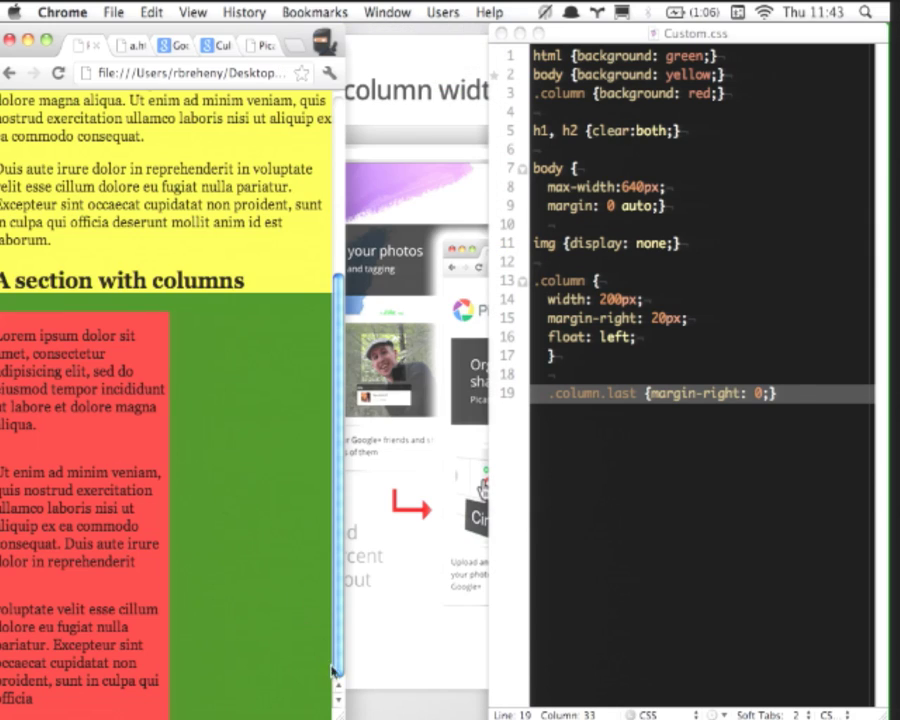
- Widen Chrome, then change the .column width from 200px to 32%, save, and recheck
{"action": "mouse_move", "coordinate": [340, 715]}
{"action": "left_mouse_down"}
{"action": "mouse_move", "coordinate": [570, 715]}
{"action": "mouse_move", "coordinate": [495, 715]}
{"action": "left_mouse_up"}
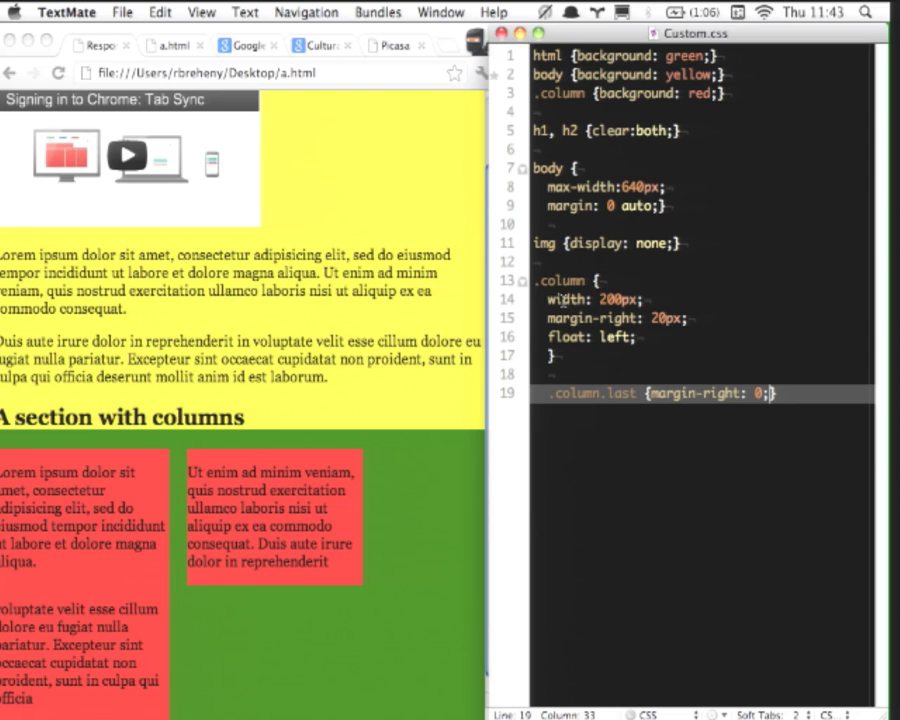
{"action": "left_click", "coordinate": [599, 299]}
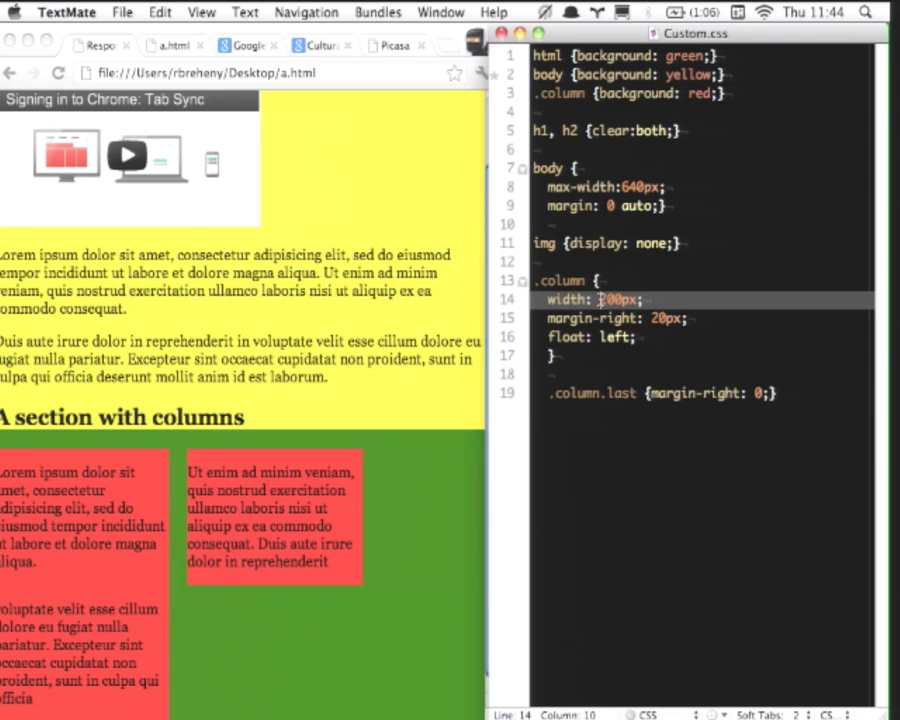
{"action": "key", "text": "Right"}
{"action": "key", "text": "Right"}
{"action": "key", "text": "Right"}
{"action": "key", "text": "Right"}
{"action": "key", "text": "Right"}
{"action": "key", "text": "shift+Left"}
{"action": "key", "text": "shift+Left"}
{"action": "key", "text": "shift+Left"}
{"action": "key", "text": "shift+Left"}
{"action": "key", "text": "shift+Left"}
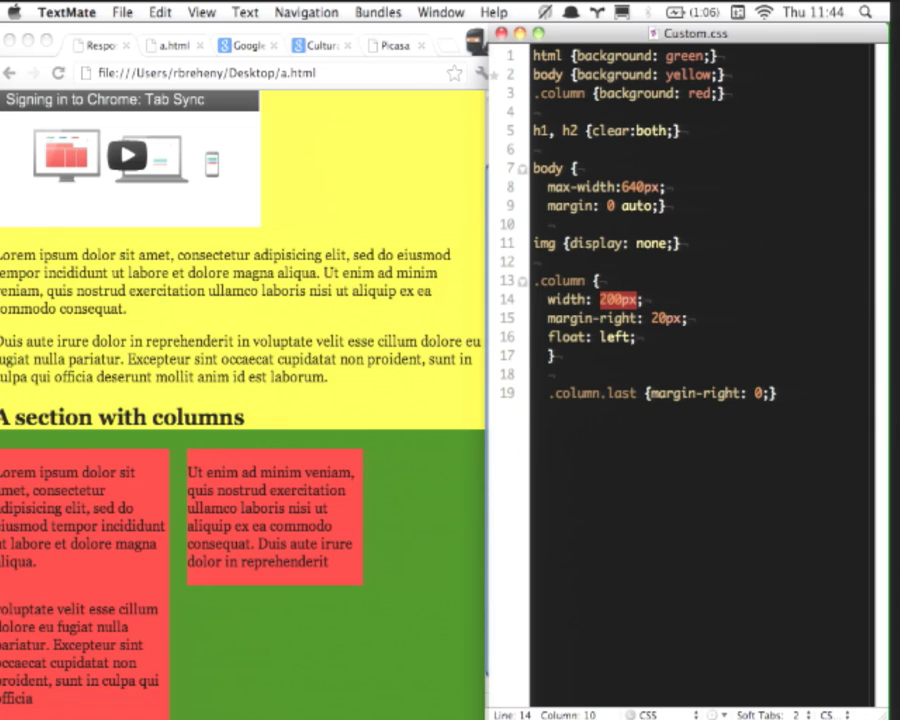
{"action": "type", "text": "32%"}
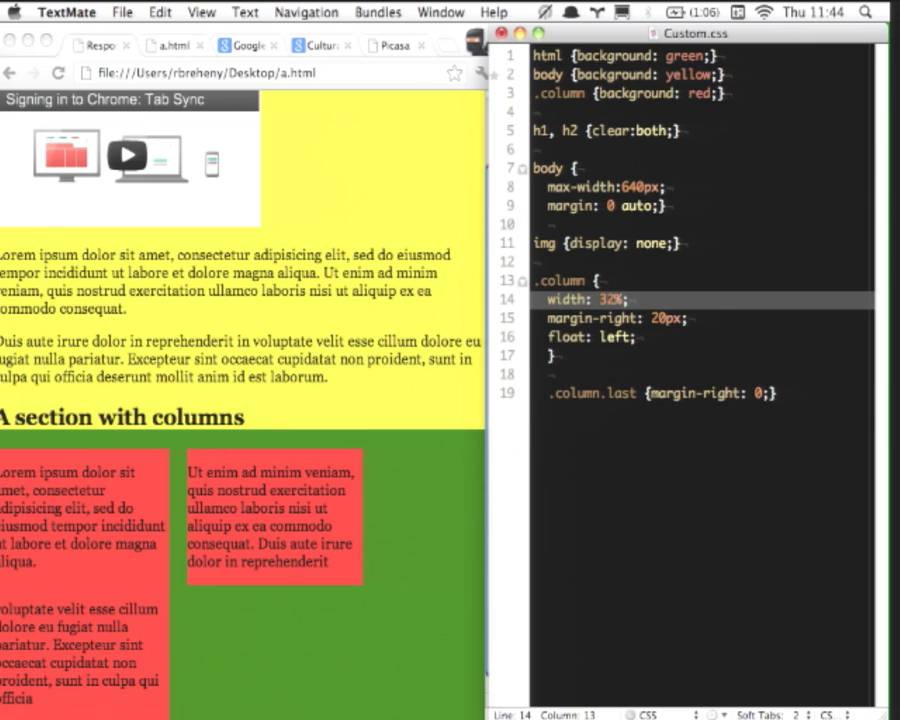
{"action": "key", "text": "super+s"}
{"action": "left_click", "coordinate": [404, 414]}
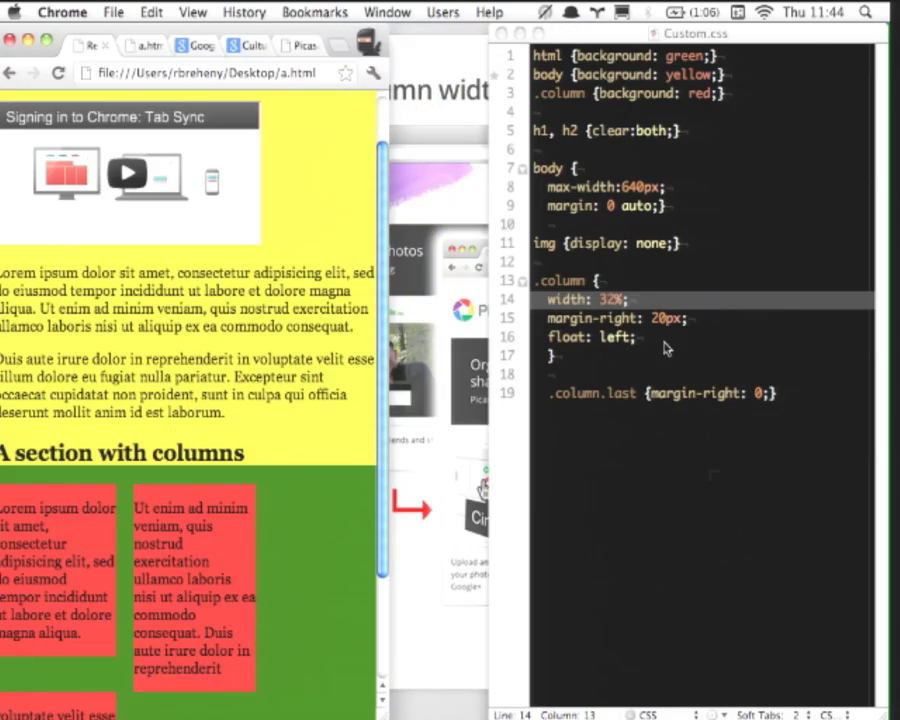
- Change the .column margin-right from 20px to 2%, save, and review the columns in Chrome
{"action": "left_click", "coordinate": [666, 319]}
{"action": "left_click", "coordinate": [666, 319]}
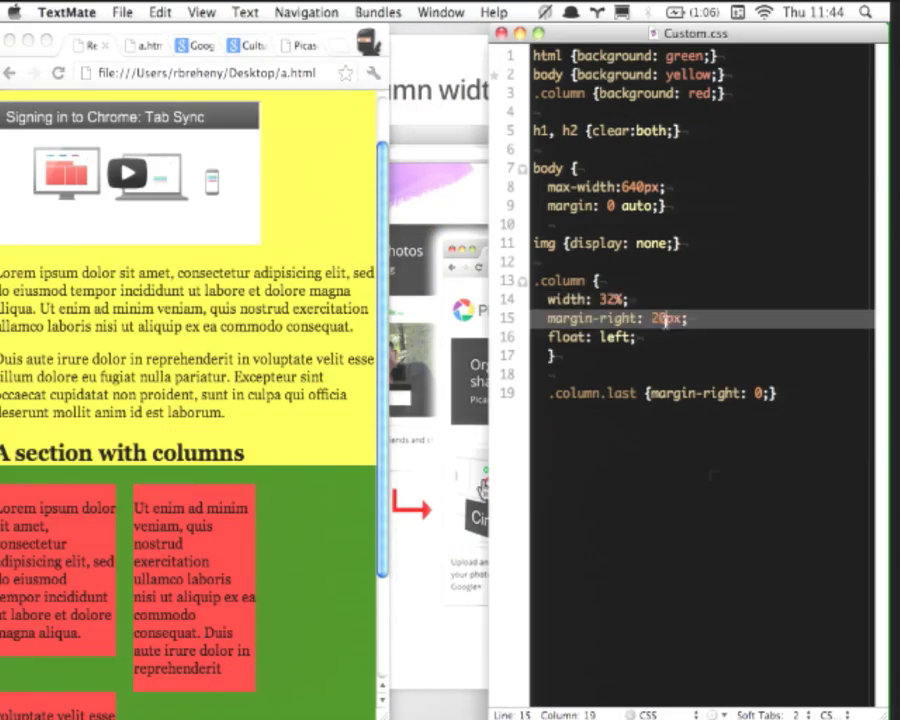
{"action": "key", "text": "Right"}
{"action": "key", "text": "Right"}
{"action": "key", "text": "BackSpace"}
{"action": "key", "text": "BackSpace"}
{"action": "key", "text": "BackSpace"}
{"action": "type", "text": "%"}
{"action": "key", "text": "super+s"}
{"action": "left_click", "coordinate": [172, 380]}
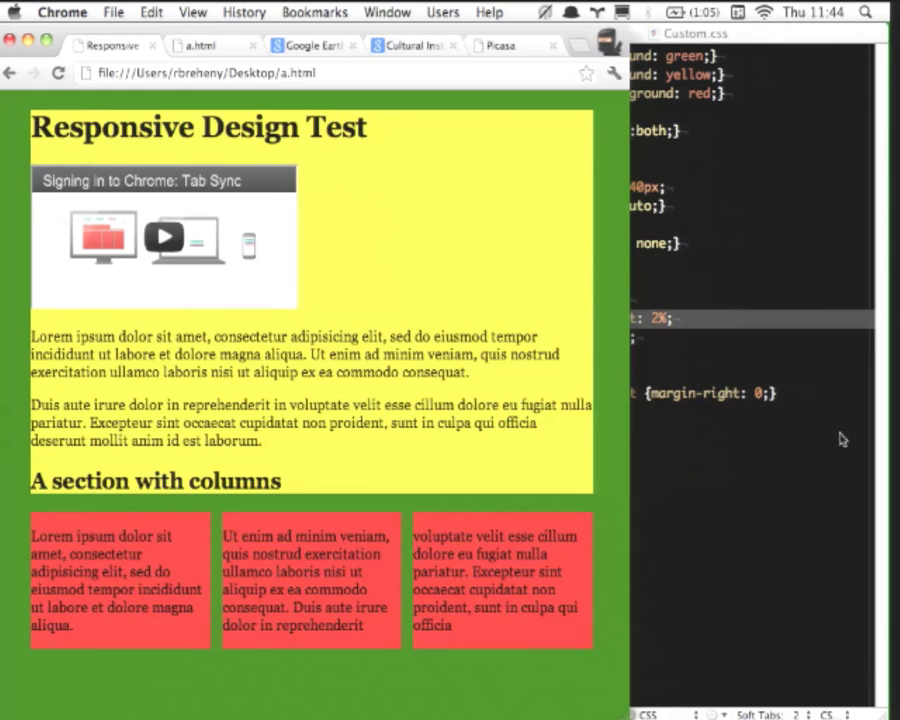
{"action": "left_click", "coordinate": [826, 401]}
{"action": "left_click", "coordinate": [826, 401]}
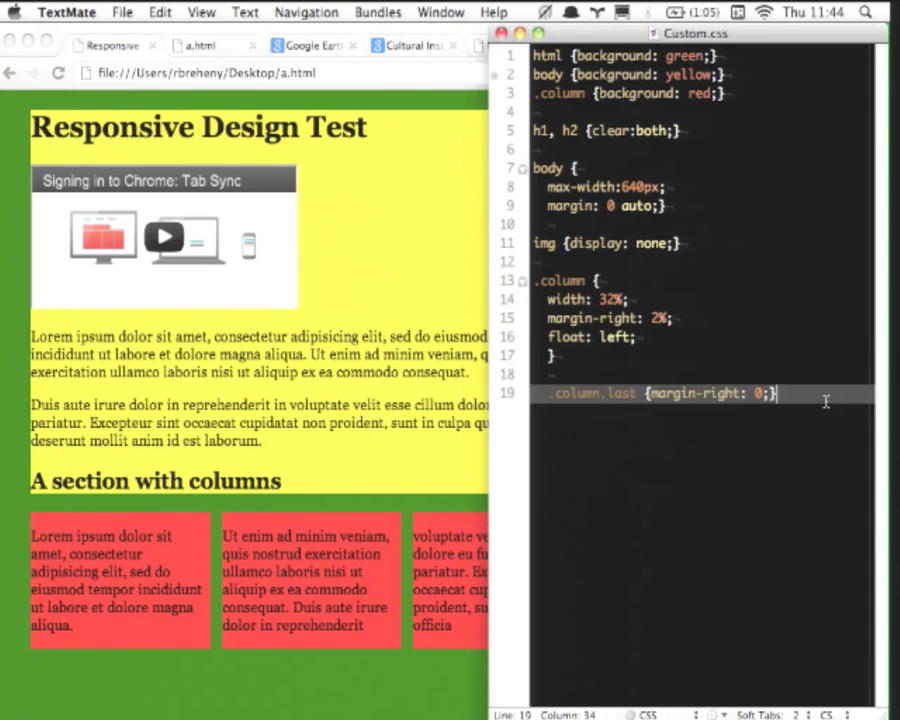
- Start an iframe rule below line 19 with width: 50% on its own line
{"action": "key", "text": "Return"}
{"action": "key", "text": "Return"}
{"action": "type", "text": "ifram"}
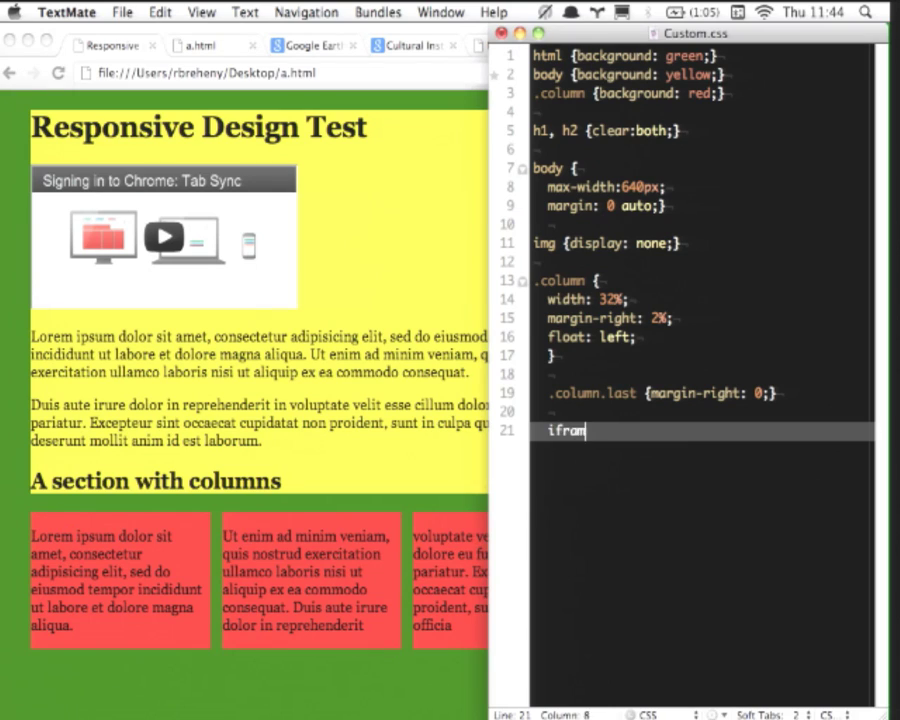
{"action": "type", "text": "e {"}
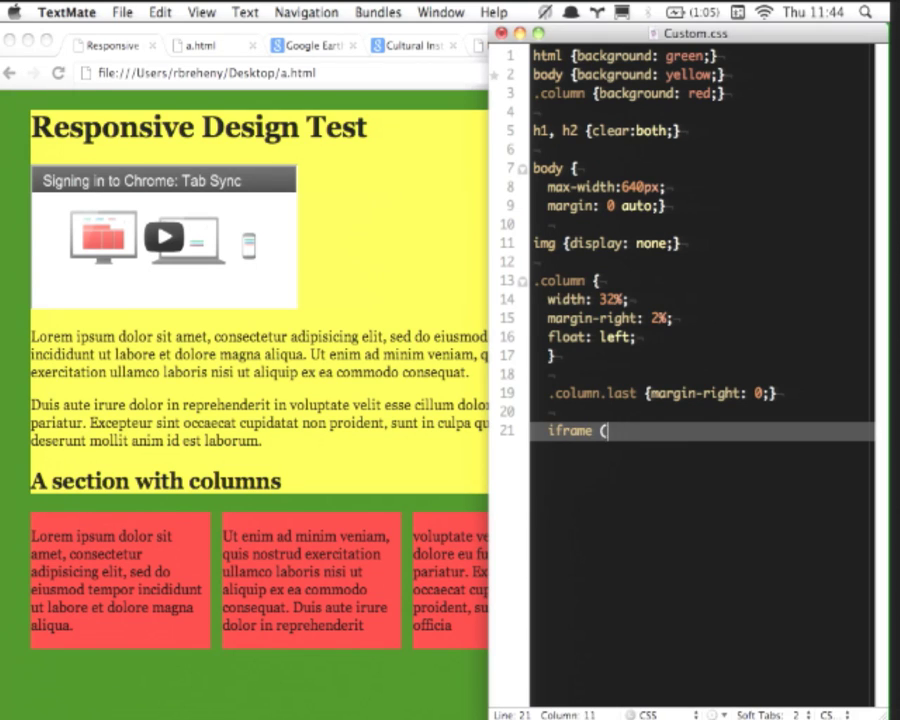
{"action": "type", "text": "width"}
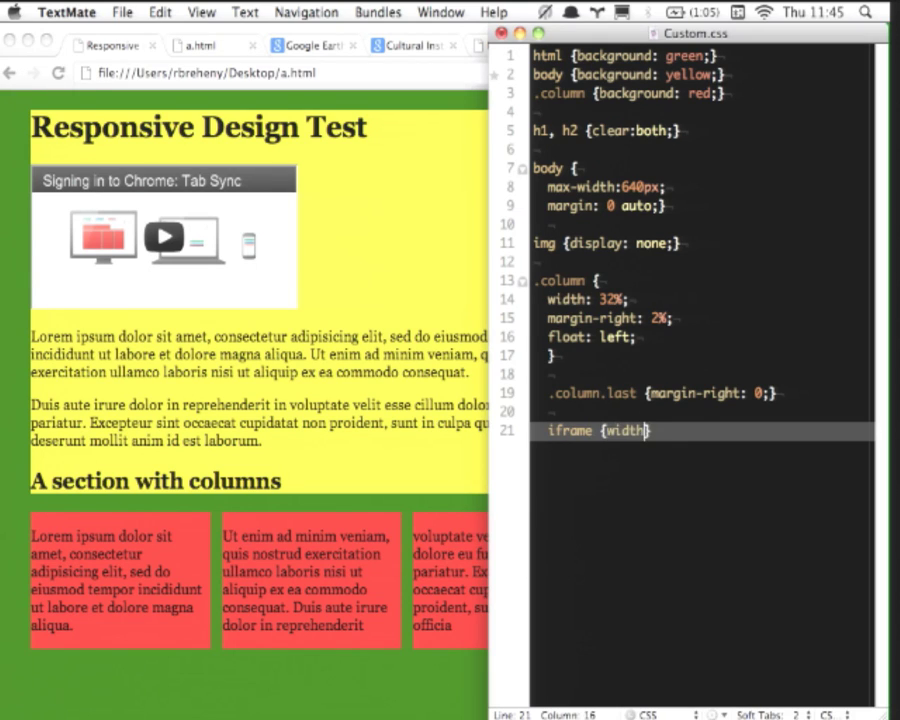
{"action": "type", "text": ":505"}
{"action": "key", "text": "BackSpace"}
{"action": "type", "text": "%;"}
{"action": "key", "text": "Return"}
{"action": "key", "text": "Up"}
{"action": "key", "text": "Right"}
{"action": "key", "text": "Right"}
{"action": "key", "text": "Right"}
{"action": "key", "text": "Right"}
{"action": "key", "text": "Right"}
{"action": "key", "text": "Right"}
{"action": "key", "text": "Right"}
{"action": "key", "text": "Right"}
{"action": "key", "text": "Right"}
{"action": "key", "text": "Right"}
{"action": "key", "text": "Right"}
{"action": "key", "text": "Right"}
{"action": "key", "text": "Right"}
{"action": "key", "text": "Right"}
{"action": "key", "text": "BackSpace"}
{"action": "type", "text": ":"}
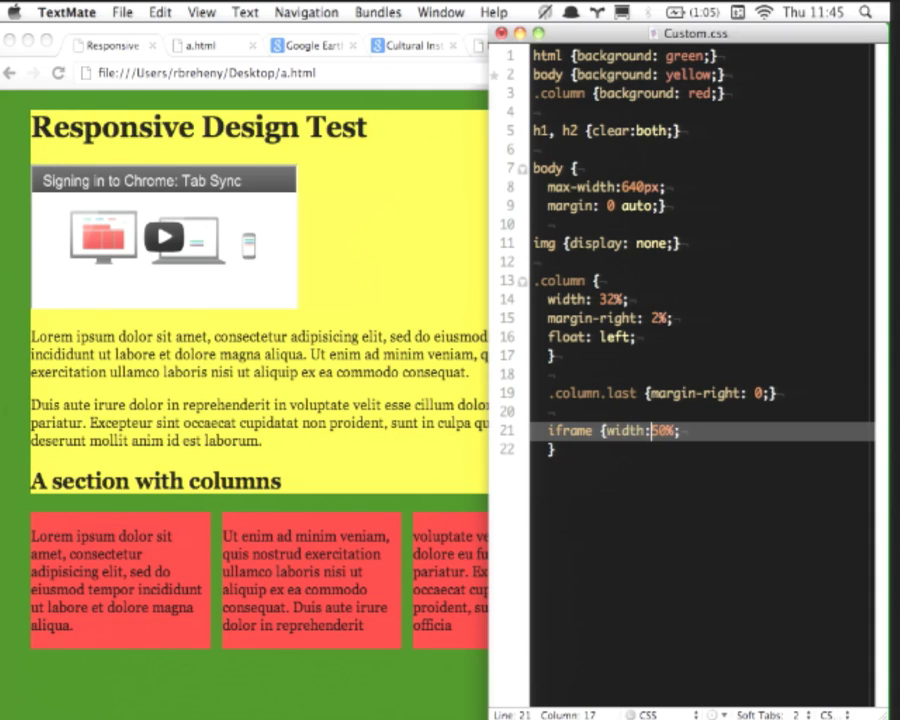
{"action": "key", "text": "Right"}
{"action": "key", "text": "Left"}
{"action": "key", "text": "Left"}
{"action": "key", "text": "Left"}
{"action": "key", "text": "Left"}
{"action": "key", "text": "Left"}
{"action": "key", "text": "Left"}
{"action": "key", "text": "Left"}
{"action": "key", "text": "Return"}
{"action": "key", "text": "Right"}
{"action": "key", "text": "Right"}
{"action": "key", "text": "Right"}
{"action": "key", "text": "Right"}
{"action": "key", "text": "Right"}
{"action": "key", "text": "Right"}
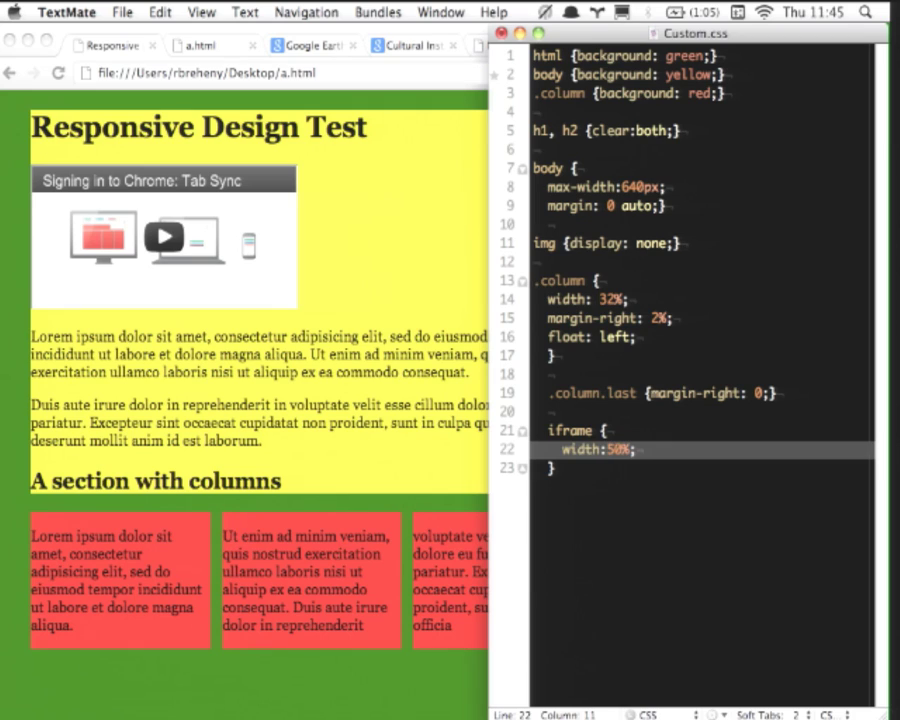
{"action": "key", "text": "Right"}
{"action": "key", "text": "Right"}
{"action": "key", "text": "Right"}
{"action": "key", "text": "Right"}
{"action": "key", "text": "Down"}
{"action": "key", "text": "Up"}
- Add float: right; and margin: 0 0 20px 20px; to the iframe rule, then check Chrome
{"action": "key", "text": "Return"}
{"action": "type", "text": "float: right"}
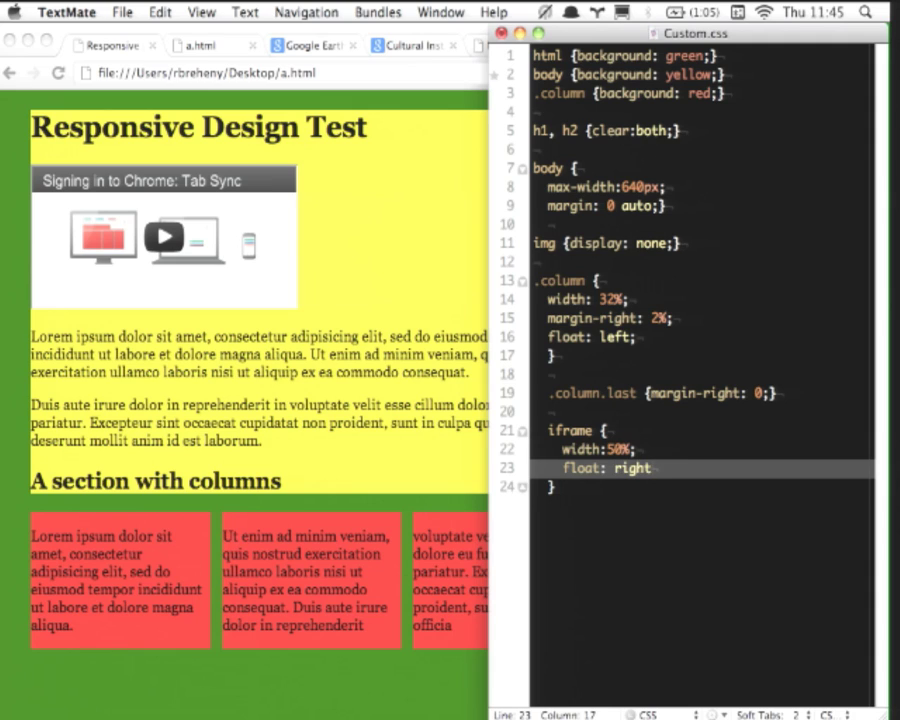
{"action": "type", "text": ";"}
{"action": "key", "text": "Return"}
{"action": "type", "text": "margi"}
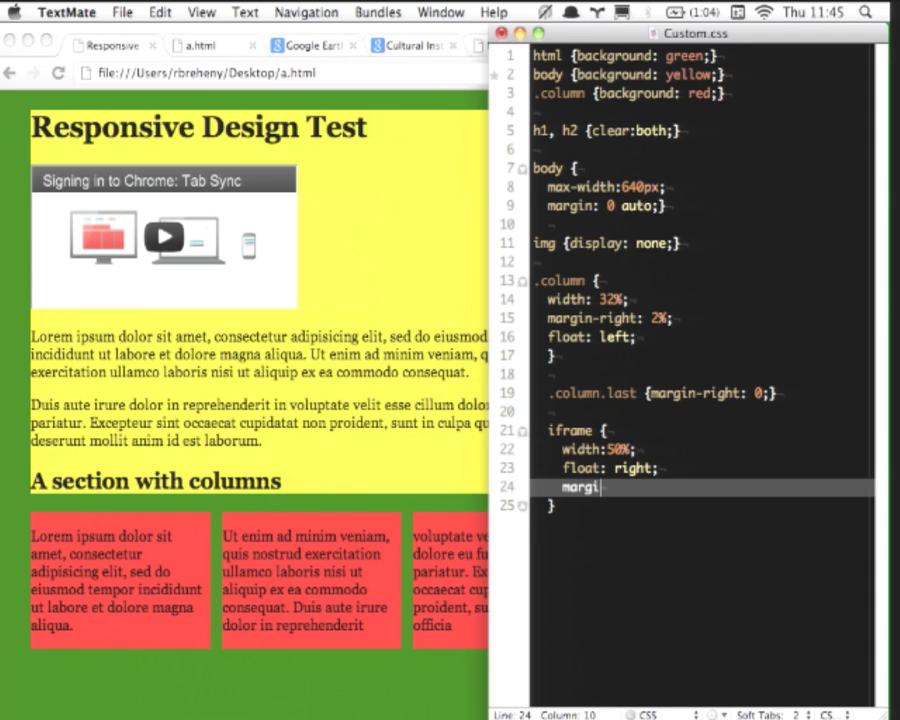
{"action": "type", "text": "n: 00"}
{"action": "key", "text": "BackSpace"}
{"action": "type", "text": "0 "}
{"action": "type", "text": "20px "}
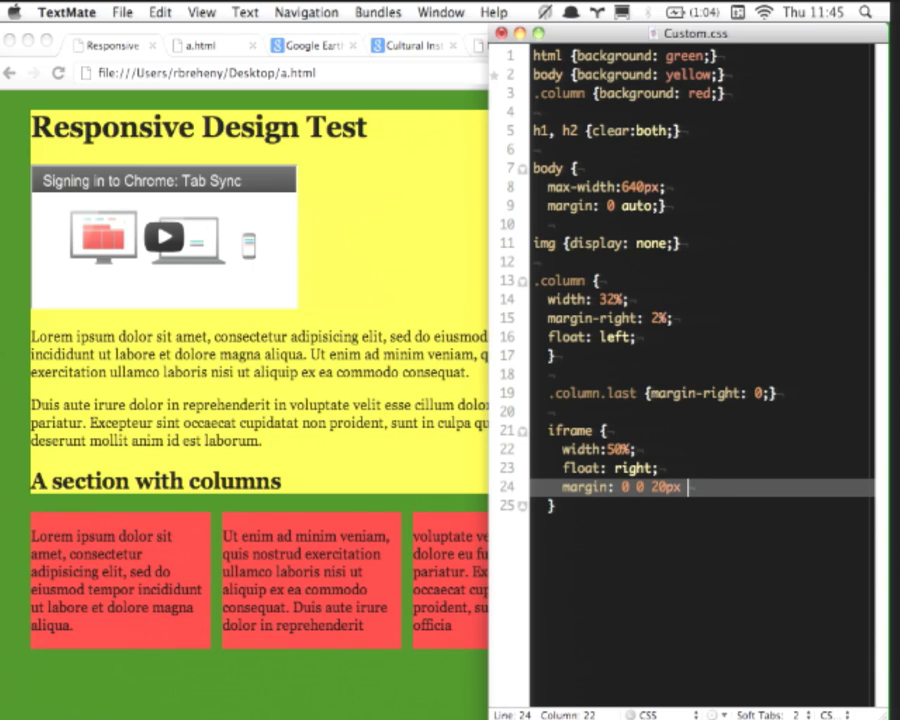
{"action": "type", "text": "20px;"}
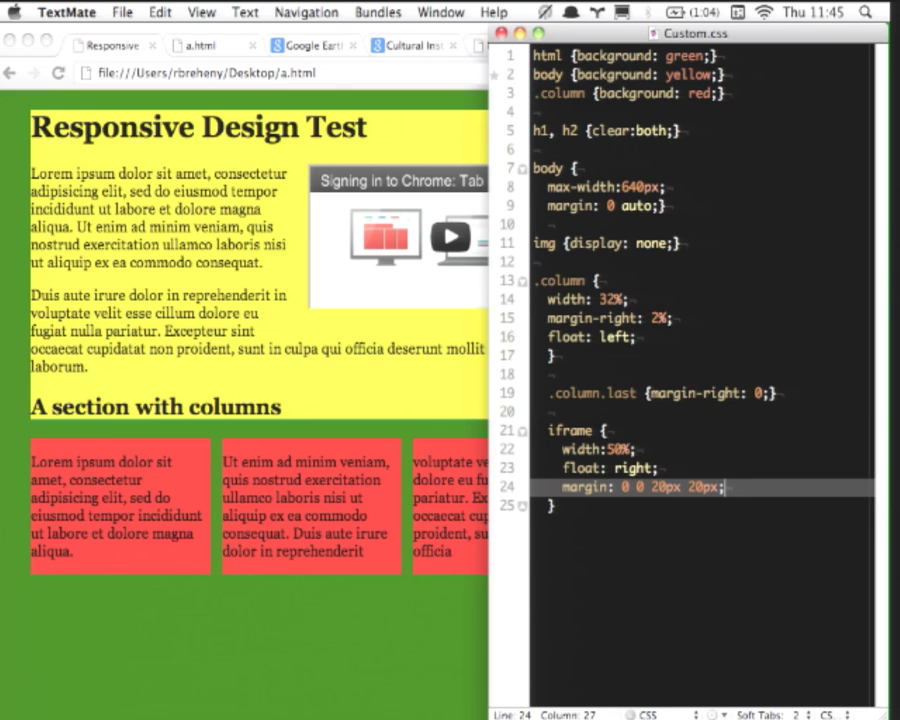
{"action": "left_click", "coordinate": [268, 360]}
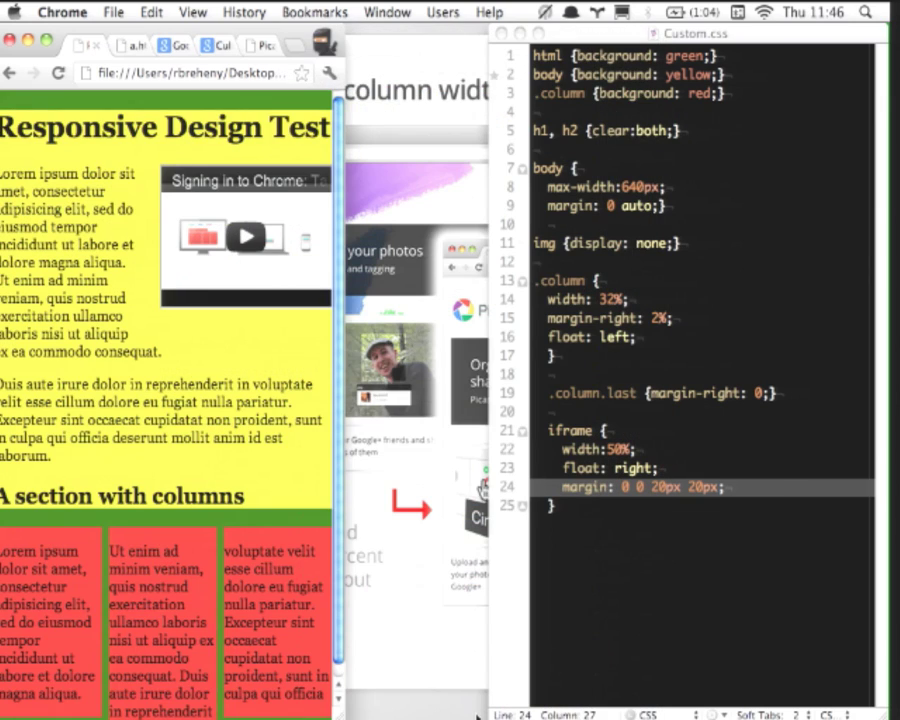
- Add a height: 300px; line to the iframe rule, step into the value, then view Chrome
{"action": "left_click", "coordinate": [773, 489]}
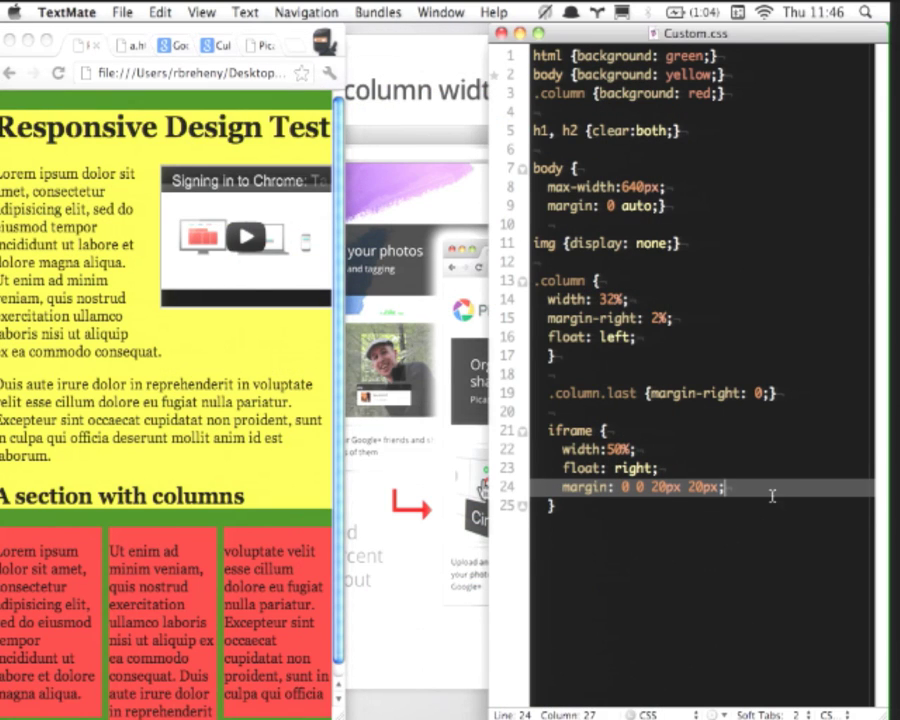
{"action": "key", "text": "Return"}
{"action": "type", "text": "height"}
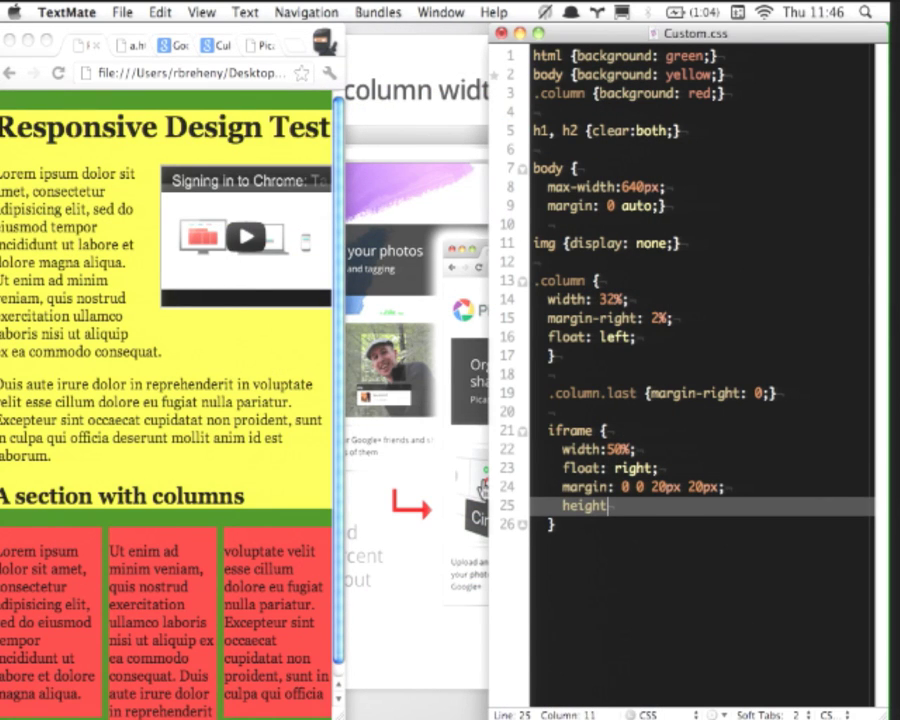
{"action": "type", "text": ": 300px;"}
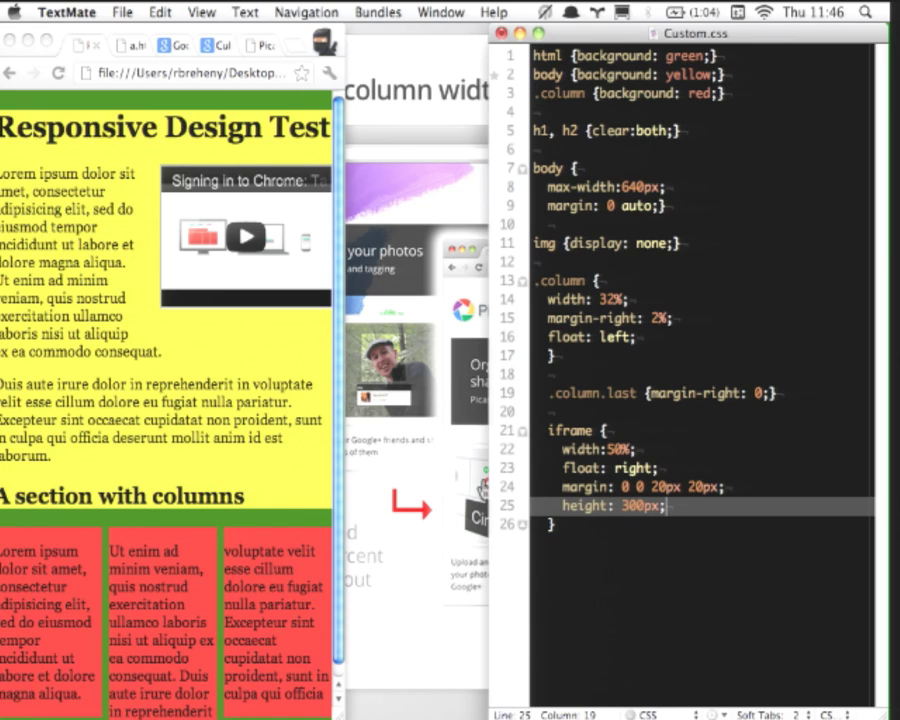
{"action": "key", "text": "Left"}
{"action": "key", "text": "Left"}
{"action": "key", "text": "Left"}
{"action": "key", "text": "Left"}
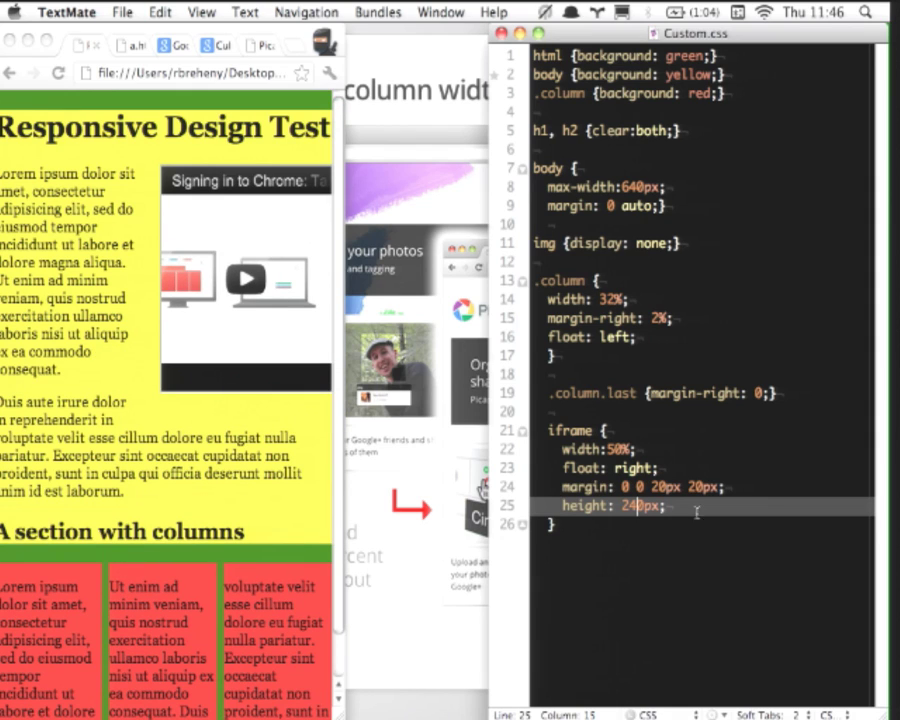
{"action": "left_click", "coordinate": [291, 482]}
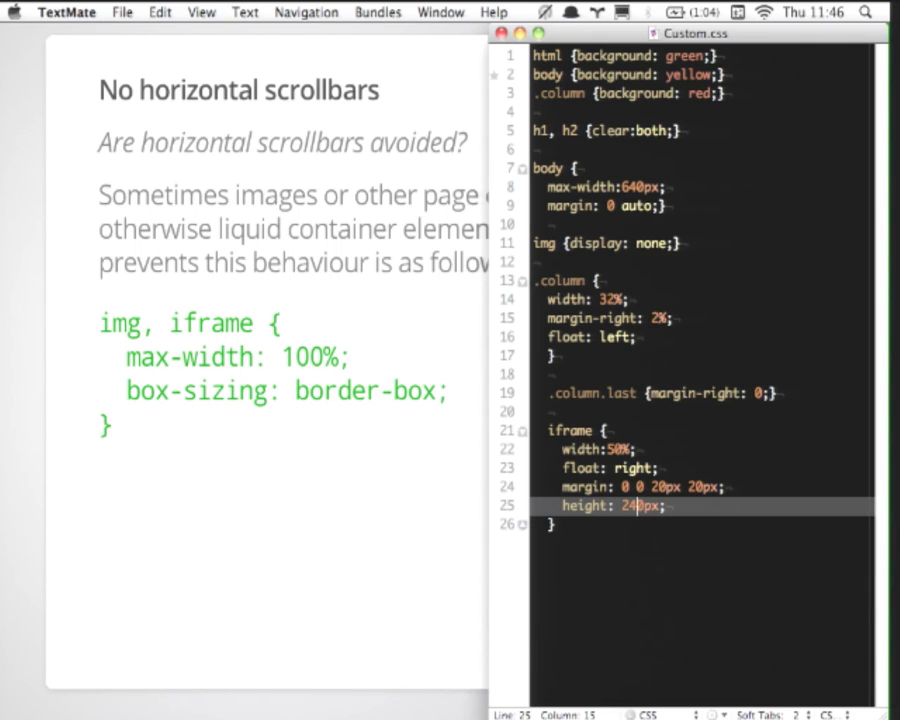
{"action": "key", "text": "super+Tab"}
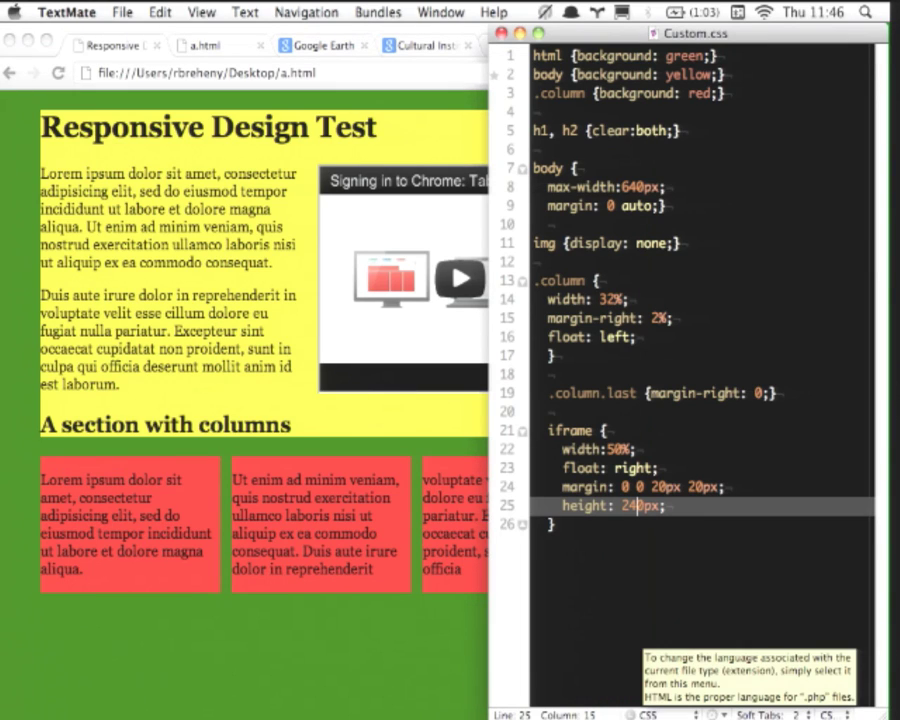
- Spread the img rule so its display declaration and closing brace sit on separate lines
{"action": "key", "text": "Up"}
{"action": "key", "text": "Up"}
{"action": "key", "text": "Up"}
{"action": "key", "text": "Up"}
{"action": "key", "text": "Up"}
{"action": "key", "text": "Up"}
{"action": "key", "text": "Up"}
{"action": "key", "text": "Up"}
{"action": "key", "text": "Up"}
{"action": "key", "text": "Up"}
{"action": "key", "text": "Up"}
{"action": "key", "text": "Up"}
{"action": "key", "text": "Up"}
{"action": "key", "text": "Up"}
{"action": "key", "text": "Right"}
{"action": "key", "text": "Right"}
{"action": "key", "text": "Left"}
{"action": "key", "text": "Left"}
{"action": "key", "text": "Left"}
{"action": "key", "text": "Left"}
{"action": "key", "text": "Left"}
{"action": "key", "text": "Left"}
{"action": "key", "text": "Left"}
{"action": "key", "text": "Left"}
{"action": "key", "text": "Left"}
{"action": "key", "text": "Left"}
{"action": "key", "text": "Left"}
{"action": "key", "text": "Return"}
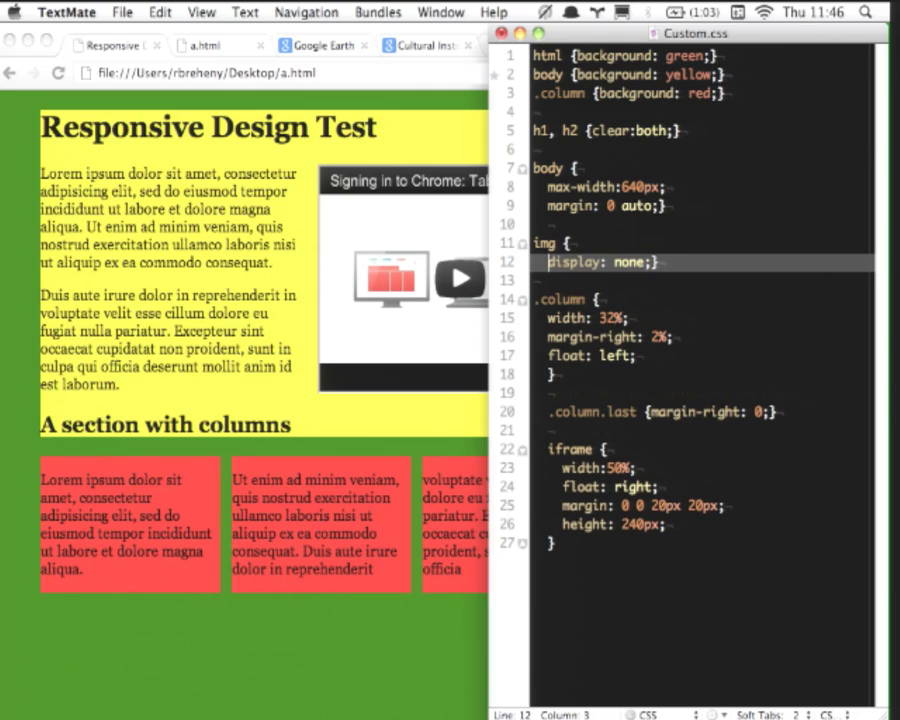
{"action": "key", "text": "Right"}
{"action": "key", "text": "Right"}
{"action": "key", "text": "Right"}
{"action": "key", "text": "Right"}
{"action": "key", "text": "Right"}
{"action": "key", "text": "Right"}
{"action": "key", "text": "Right"}
{"action": "key", "text": "Right"}
{"action": "key", "text": "Right"}
{"action": "key", "text": "Right"}
{"action": "key", "text": "Right"}
{"action": "key", "text": "Right"}
{"action": "key", "text": "Right"}
{"action": "key", "text": "Right"}
{"action": "type", "text": "\\"}
{"action": "key", "text": "BackSpace"}
{"action": "key", "text": "Return"}
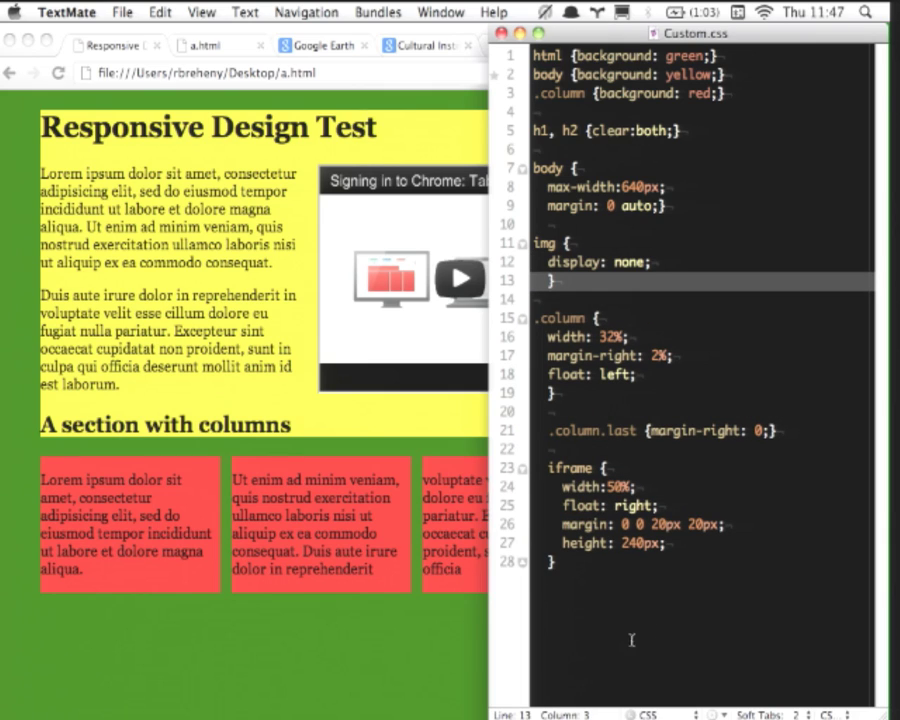
- Change the img rule's display from none to block and save the stylesheet
{"action": "double_click", "coordinate": [630, 262]}
{"action": "type", "text": "block"}
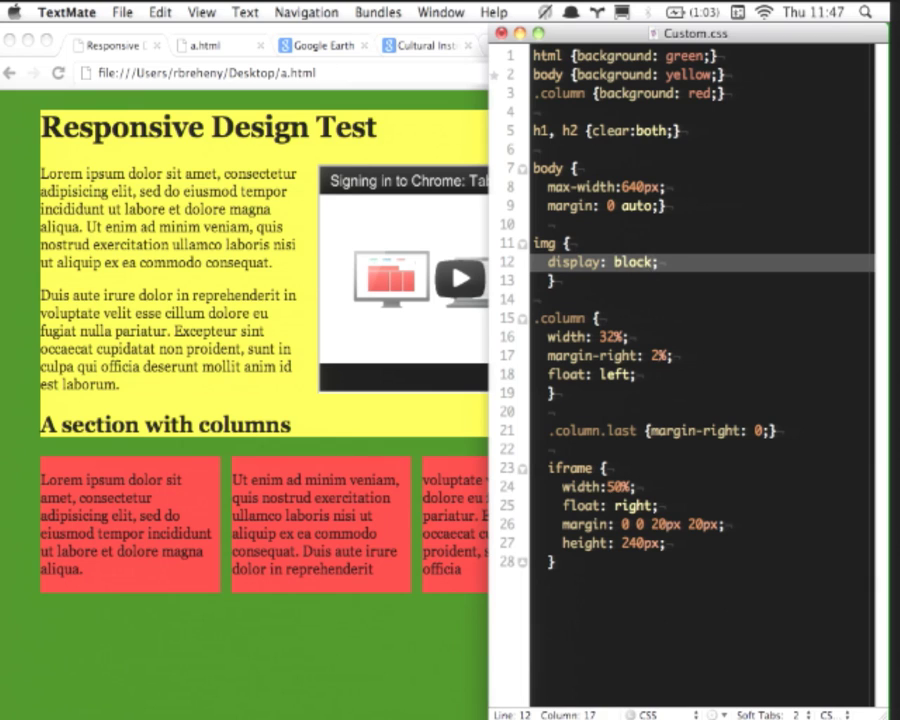
{"action": "key", "text": "super+s"}
{"action": "key", "text": "super+Tab"}
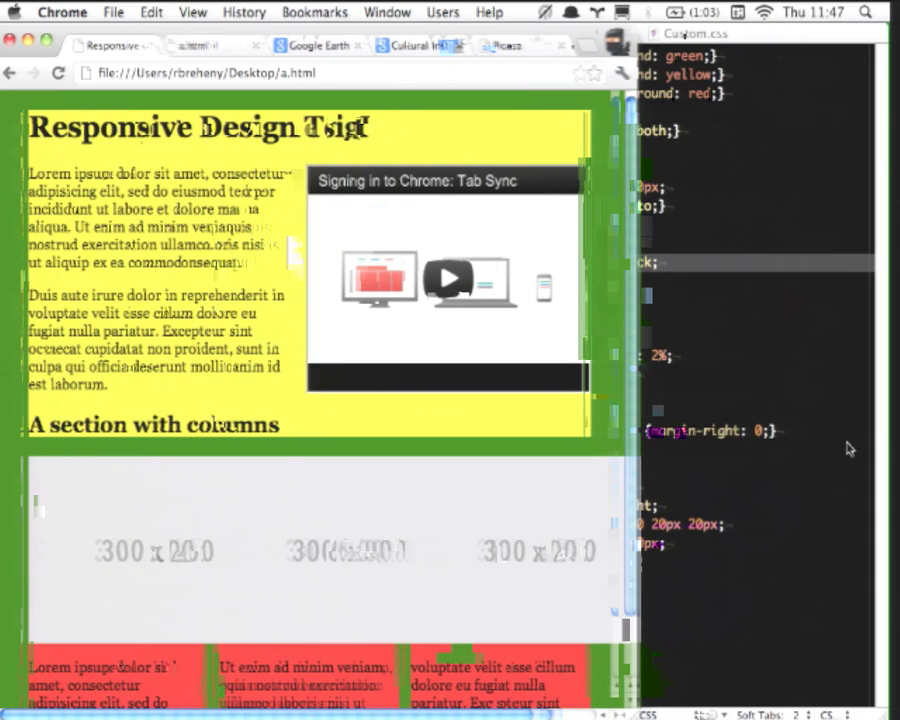
- Add max-width: 100%; to the img rule in Custom.css
{"action": "left_click", "coordinate": [768, 321]}
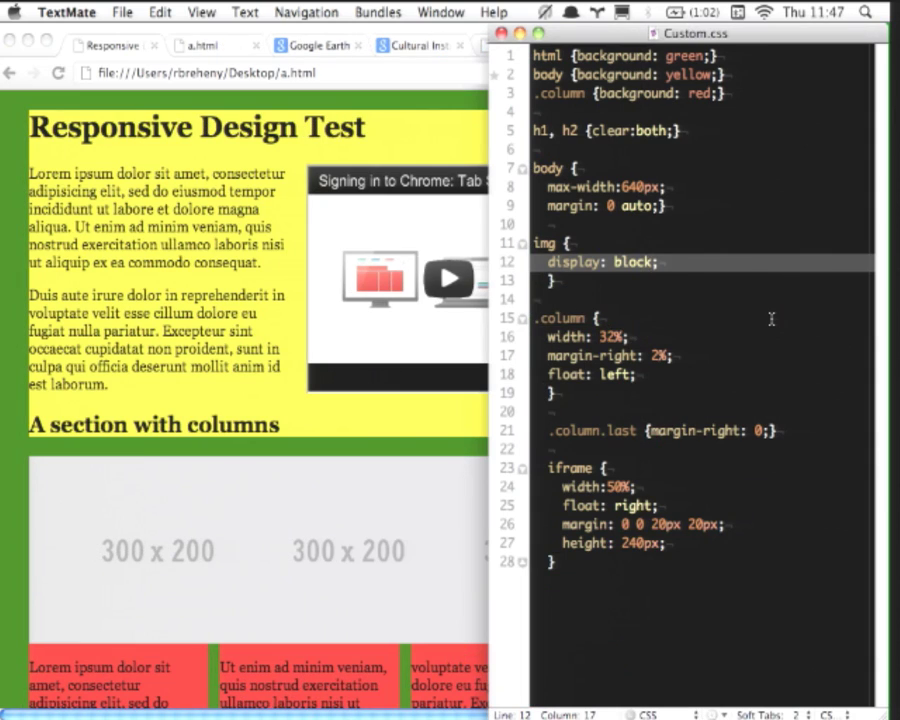
{"action": "key", "text": "Return"}
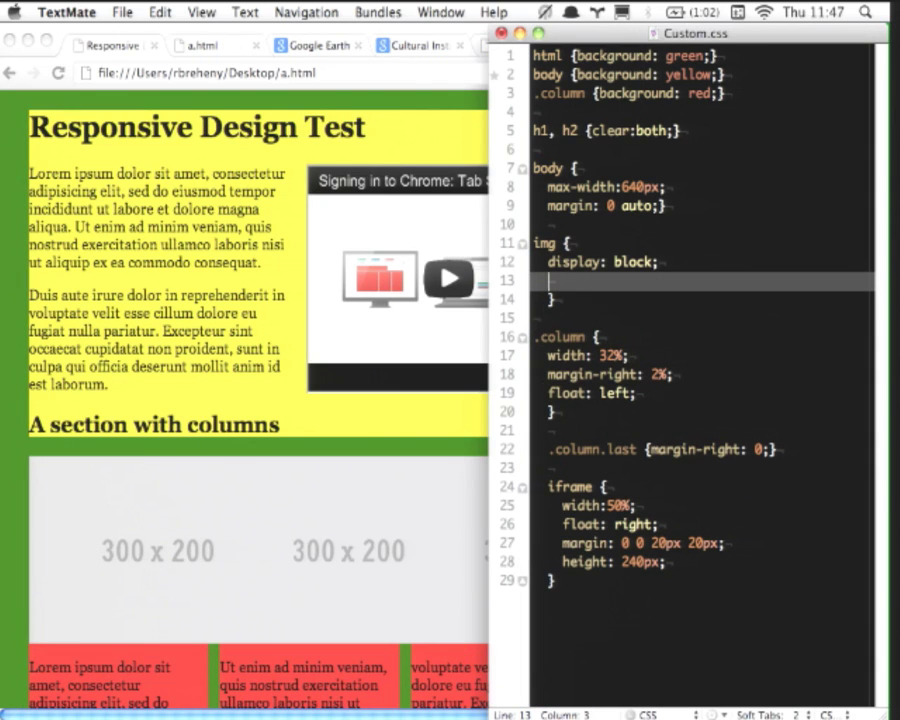
{"action": "type", "text": "max-width"}
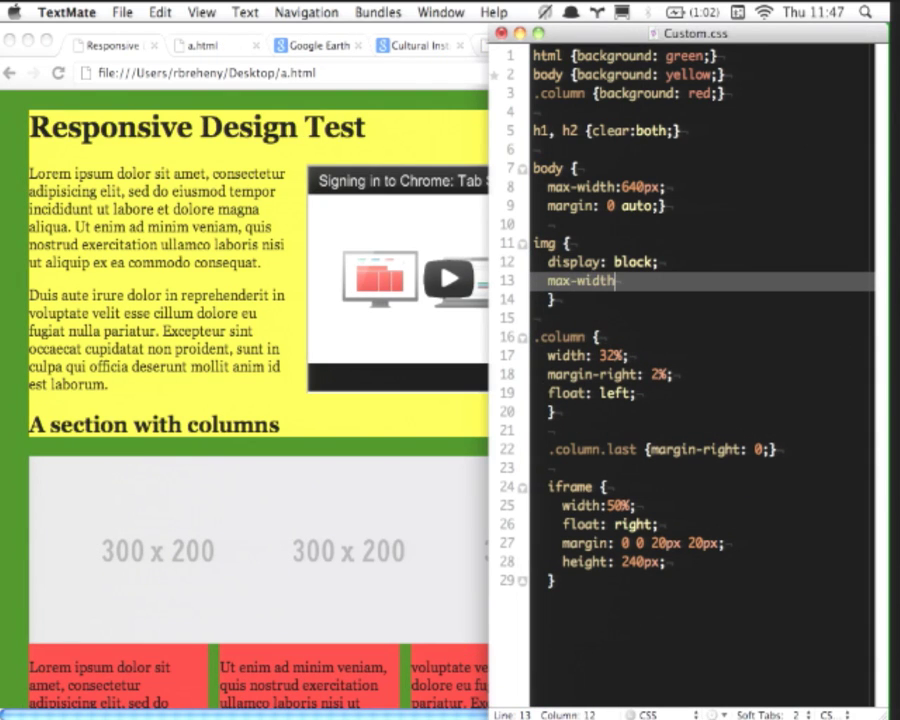
{"action": "type", "text": ": 100%;"}
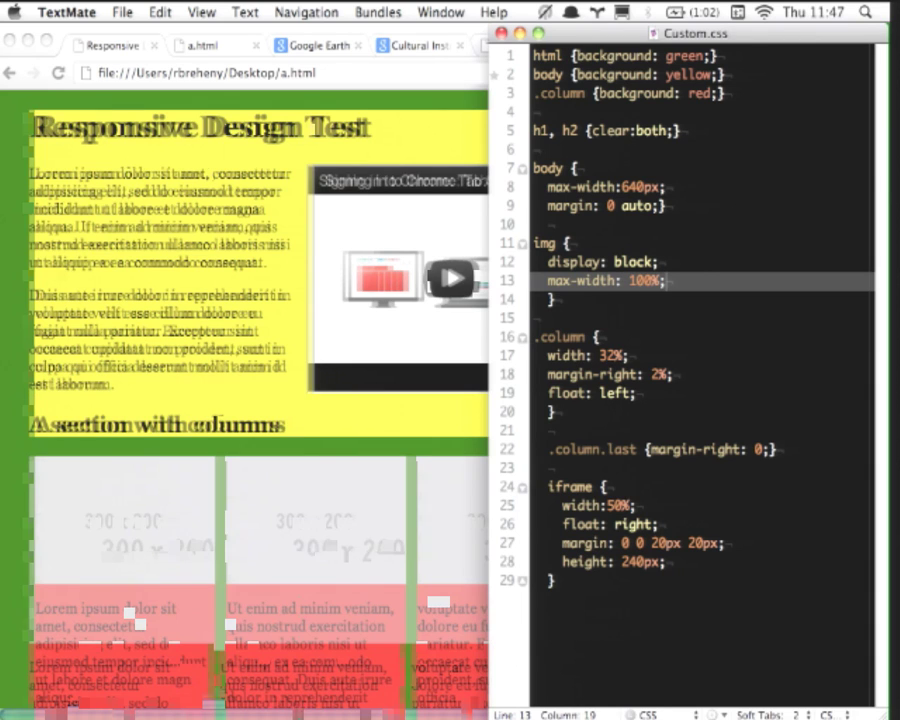
- Narrow the Chrome window to check the placeholder images shrink to fit their columns
{"action": "left_click", "coordinate": [197, 305]}
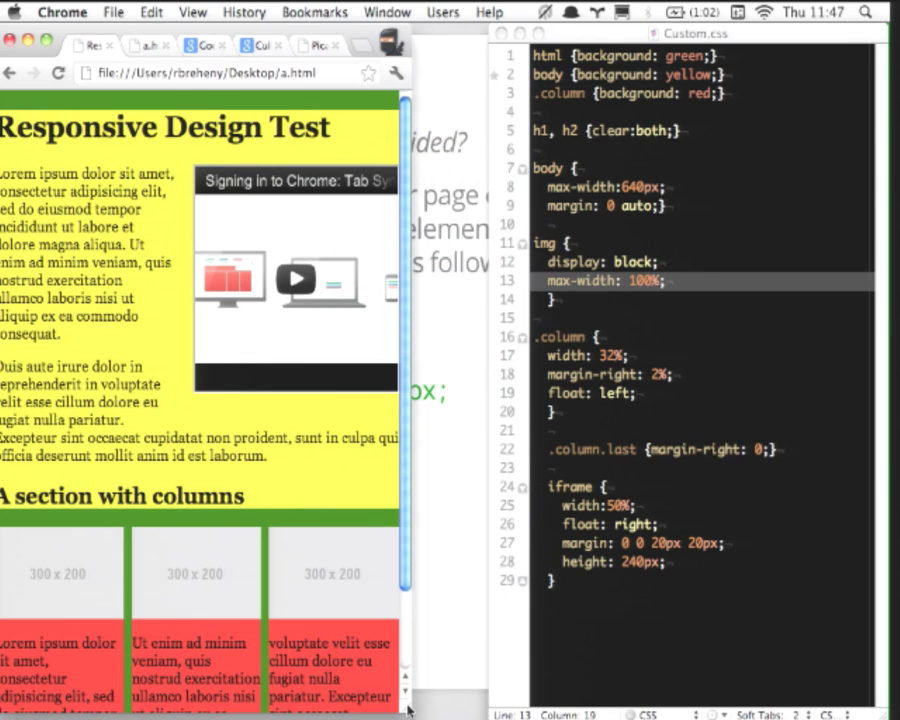
{"action": "left_click_drag", "start_coordinate": [408, 710], "coordinate": [392, 708]}
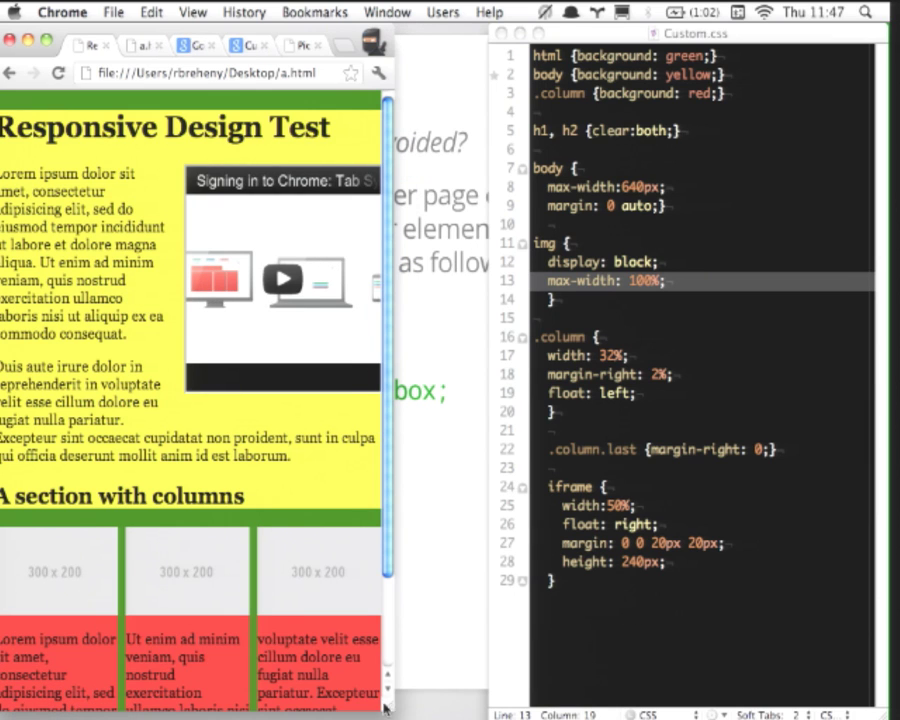
{"action": "left_click_drag", "start_coordinate": [392, 708], "coordinate": [375, 708]}
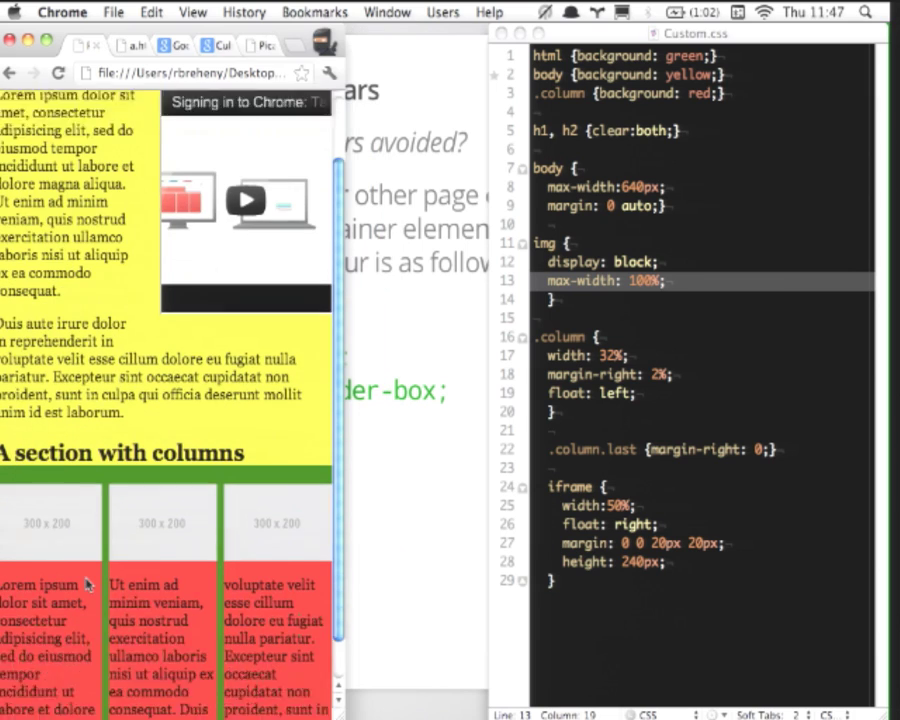
{"action": "scroll", "coordinate": [88, 585], "scroll_direction": "down", "scroll_amount": 2}
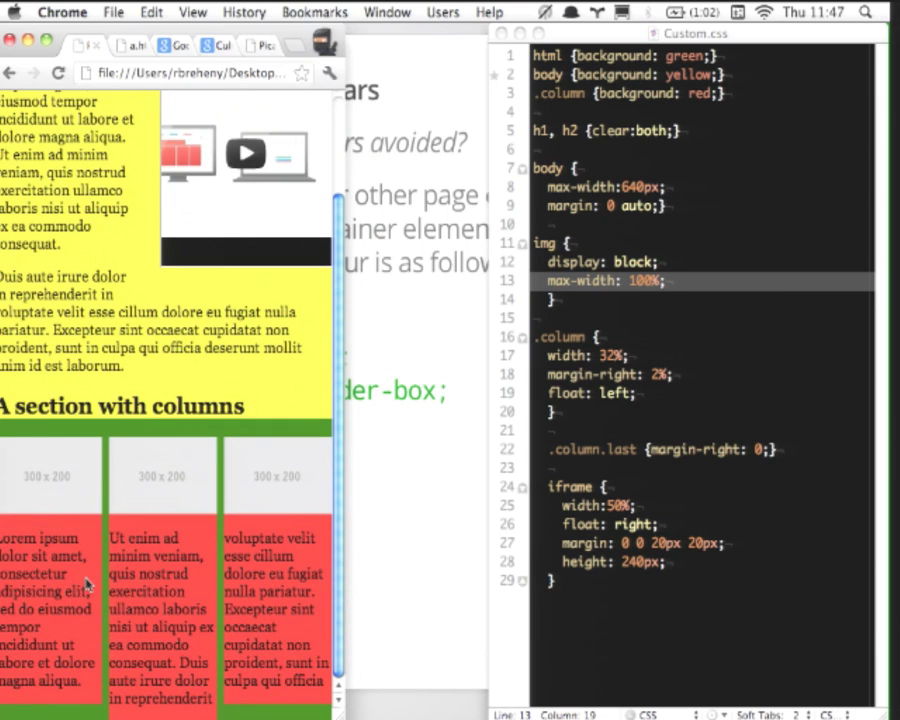
{"action": "left_click", "coordinate": [677, 203]}
- Add an html {padding: 20px;} rule below the debug colours and preview it in Chrome
{"action": "left_click", "coordinate": [677, 112]}
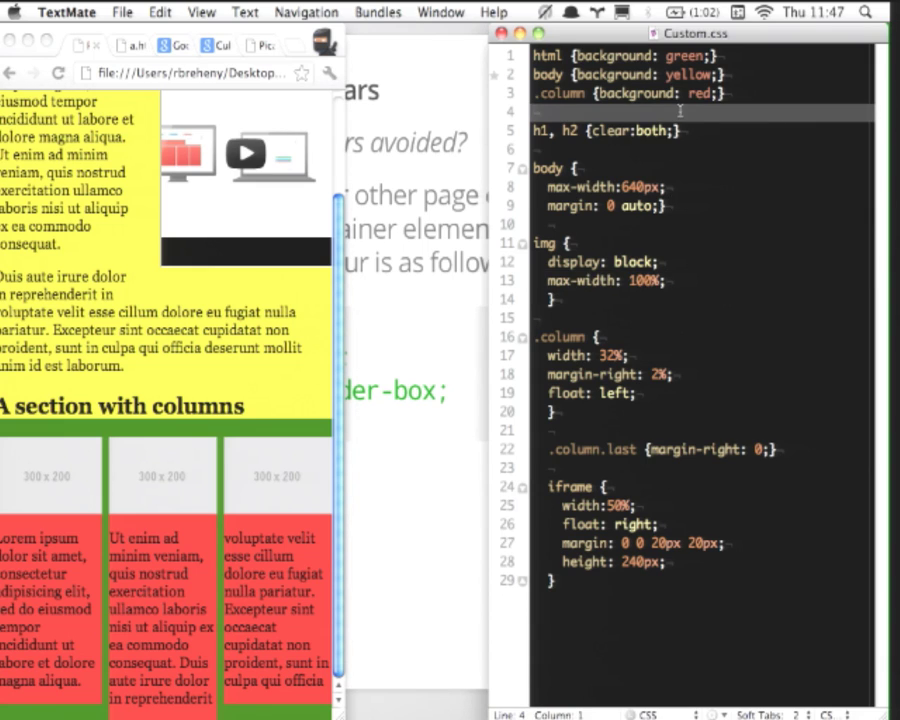
{"action": "key", "text": "Return"}
{"action": "key", "text": "Return"}
{"action": "key", "text": "Up"}
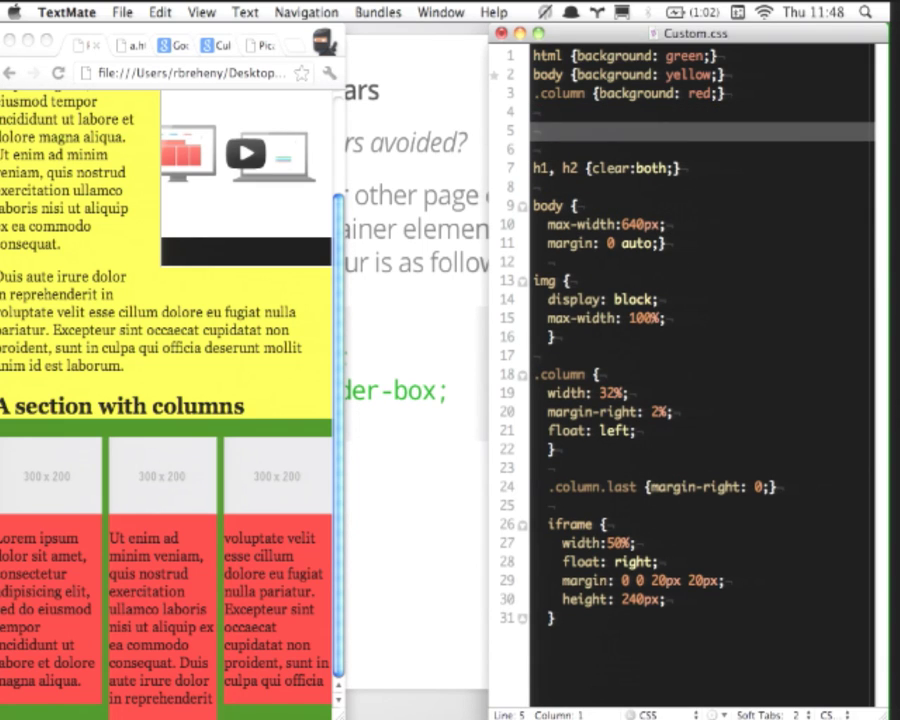
{"action": "type", "text": "html {}"}
{"action": "key", "text": "Left"}
{"action": "type", "text": "padding"}
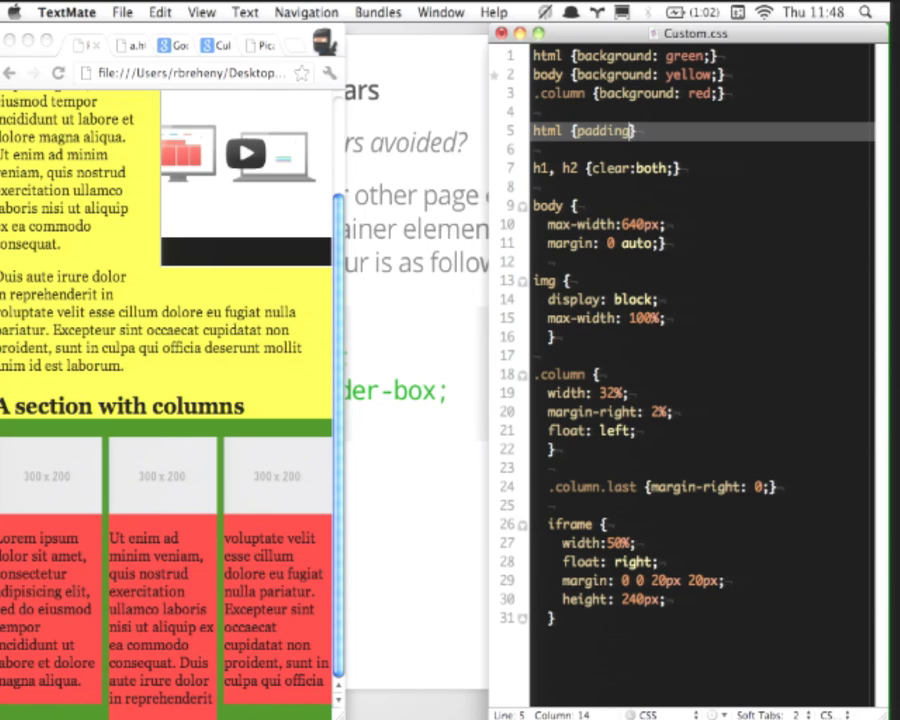
{"action": "type", "text": ": 20px;"}
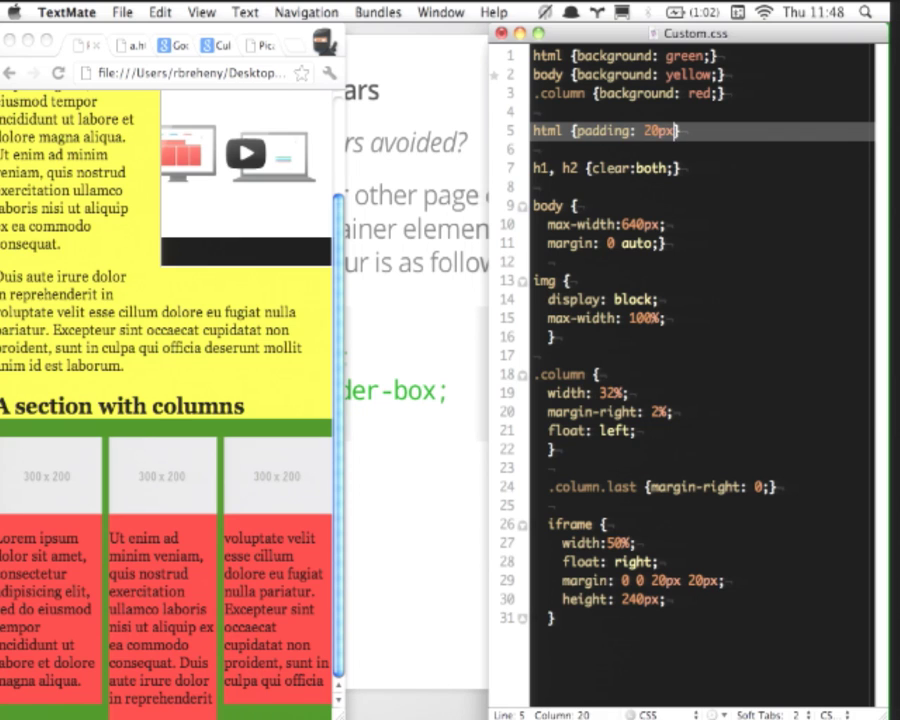
{"action": "left_click", "coordinate": [125, 240]}
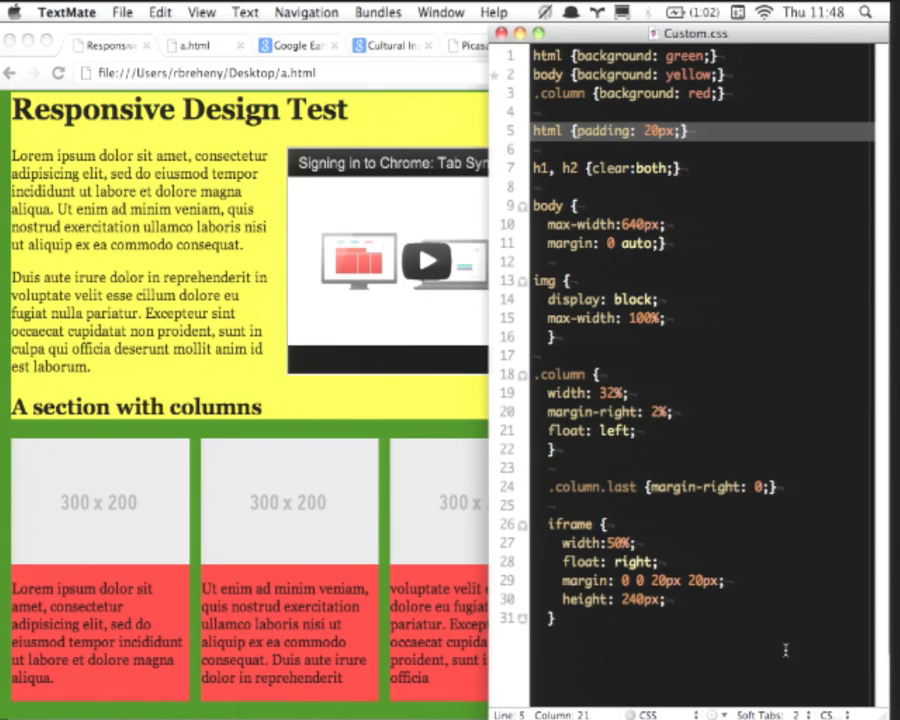
- Insert a border declaration into the img rule using the border tab-trigger snippet
{"action": "left_click", "coordinate": [669, 319]}
{"action": "key", "text": "Return"}
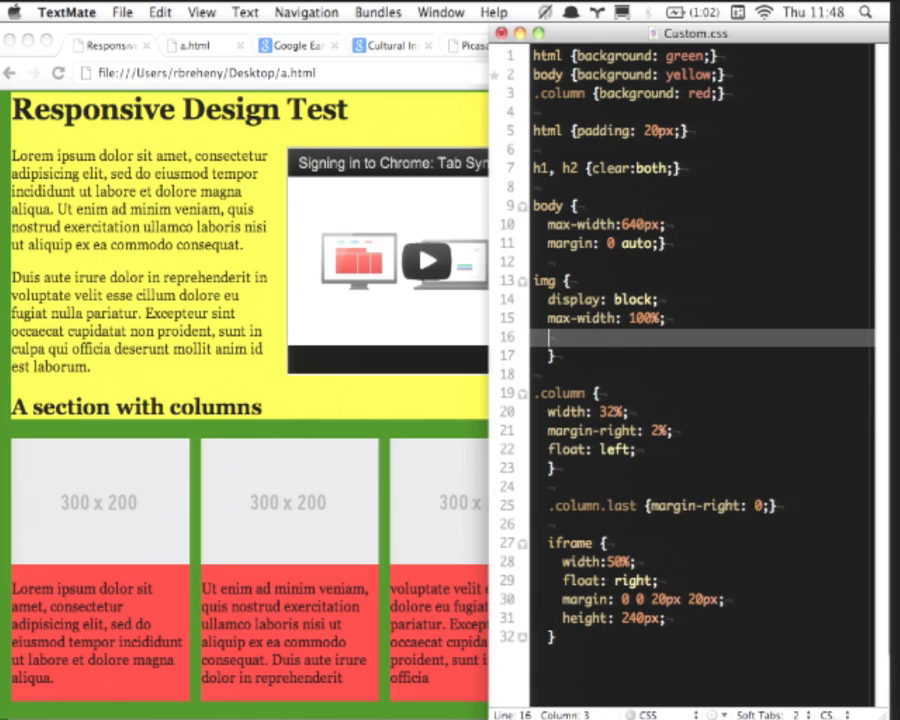
{"action": "type", "text": "border"}
{"action": "key", "text": "BackSpace"}
{"action": "key", "text": "BackSpace"}
{"action": "key", "text": "BackSpace"}
{"action": "key", "text": "BackSpace"}
{"action": "type", "text": "r"}
{"action": "key", "text": "Tab"}
- Set the img border to 10px solid #000, save, and view it in Chrome
{"action": "key", "text": "Right"}
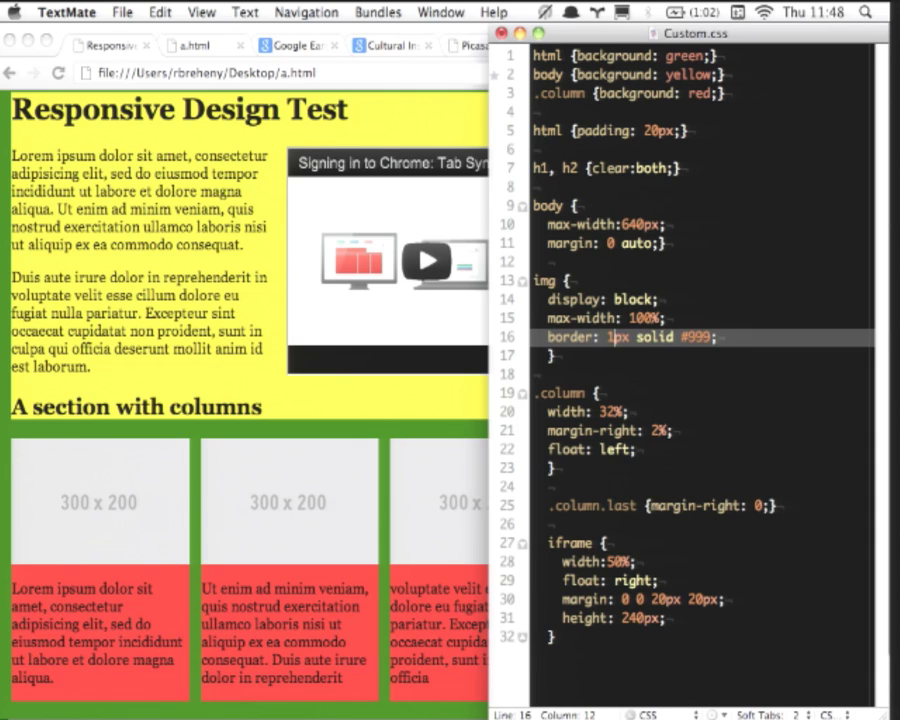
{"action": "type", "text": "0"}
{"action": "key", "text": "Right"}
{"action": "key", "text": "Right"}
{"action": "key", "text": "Right"}
{"action": "key", "text": "Right"}
{"action": "key", "text": "Right"}
{"action": "key", "text": "Right"}
{"action": "key", "text": "Right"}
{"action": "key", "text": "Right"}
{"action": "key", "text": "Right"}
{"action": "key", "text": "Right"}
{"action": "key", "text": "Right"}
{"action": "key", "text": "Right"}
{"action": "key", "text": "Right"}
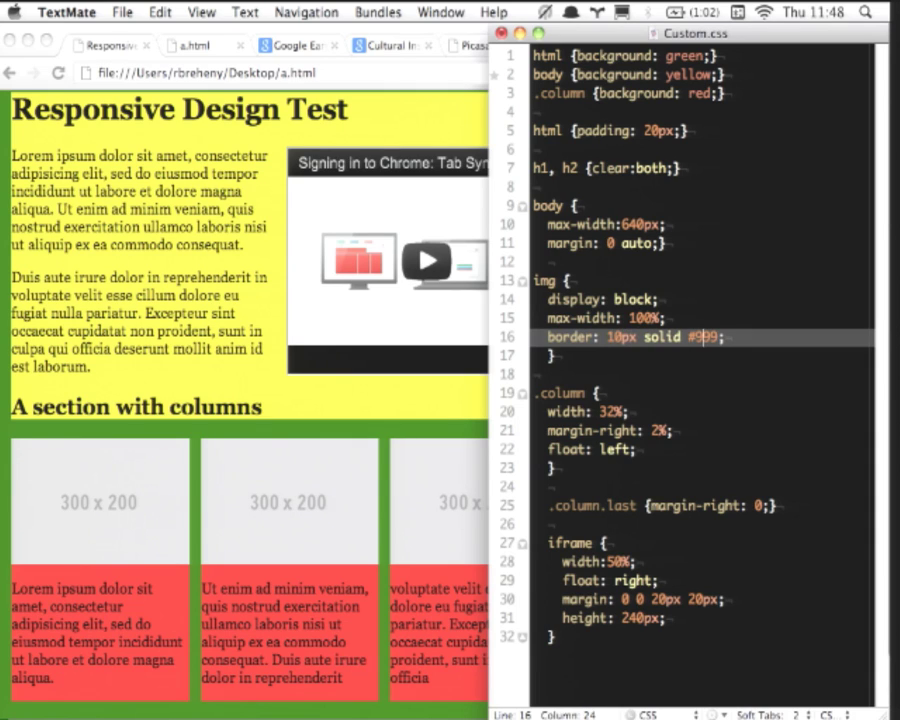
{"action": "key", "text": "BackSpace"}
{"action": "key", "text": "BackSpace"}
{"action": "key", "text": "BackSpace"}
{"action": "type", "text": "000"}
{"action": "key", "text": "super+s"}
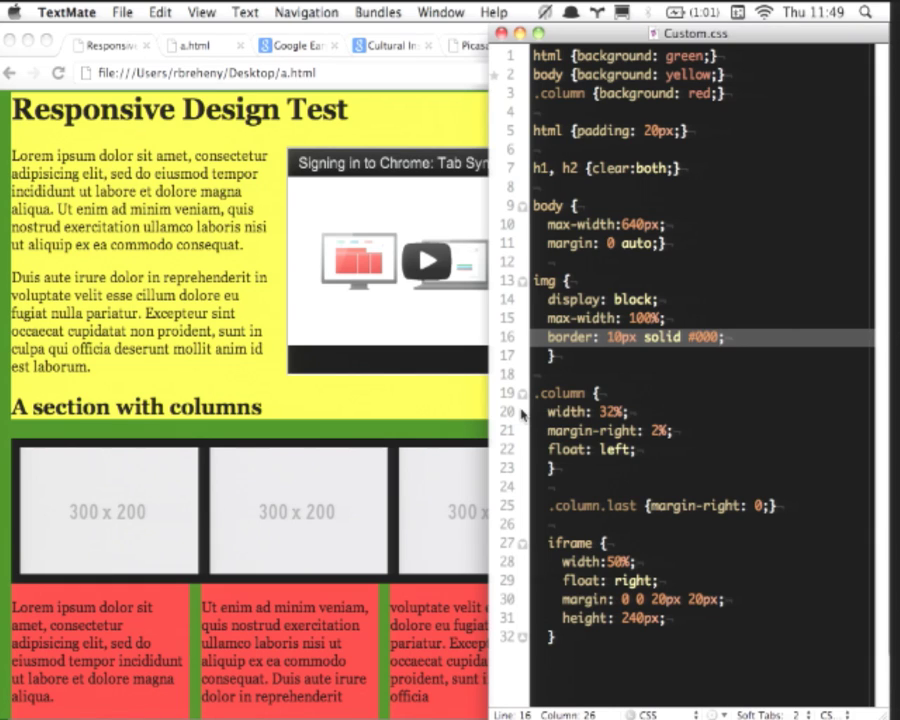
{"action": "left_click", "coordinate": [163, 294]}
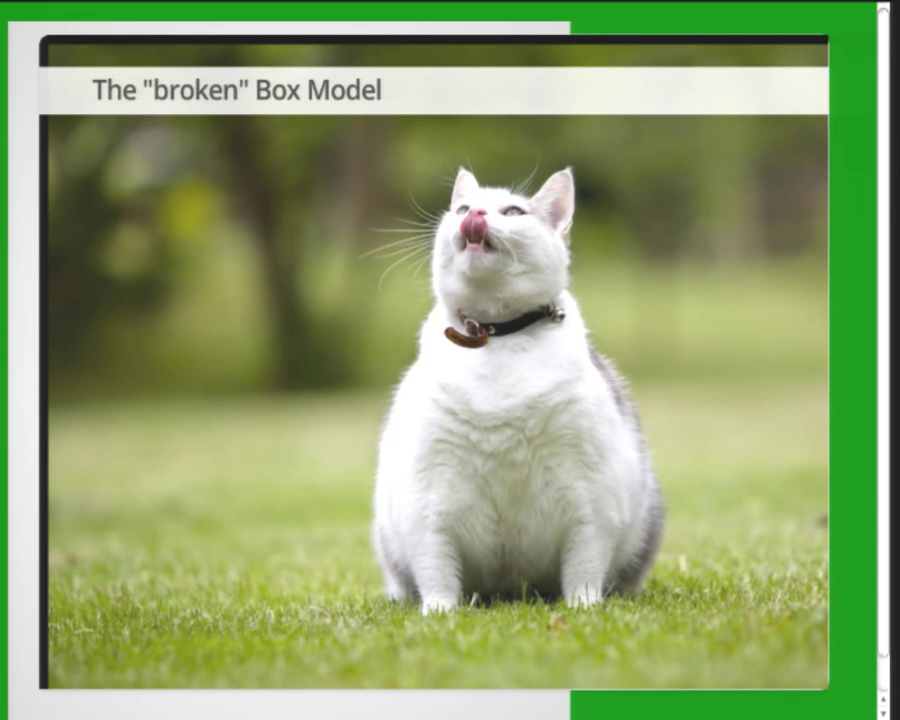
- Advance the presentation to "The 'fixed' Box Model" slide
{"action": "key", "text": "Right"}
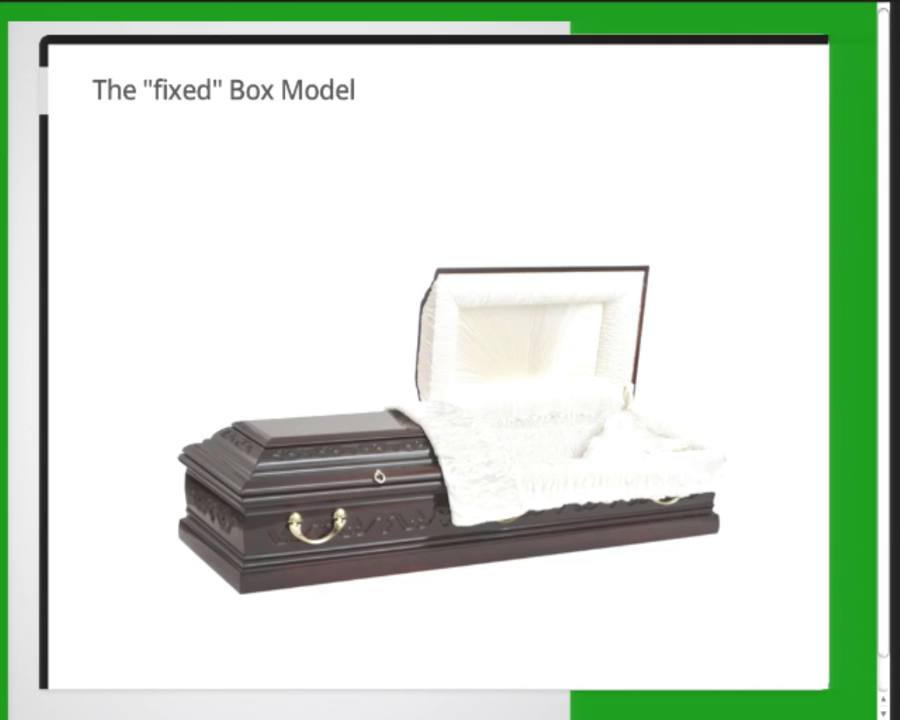
- Bring TextMate's Custom.css stylesheet to the front, in front of the slides
{"action": "key", "text": "super+Tab"}
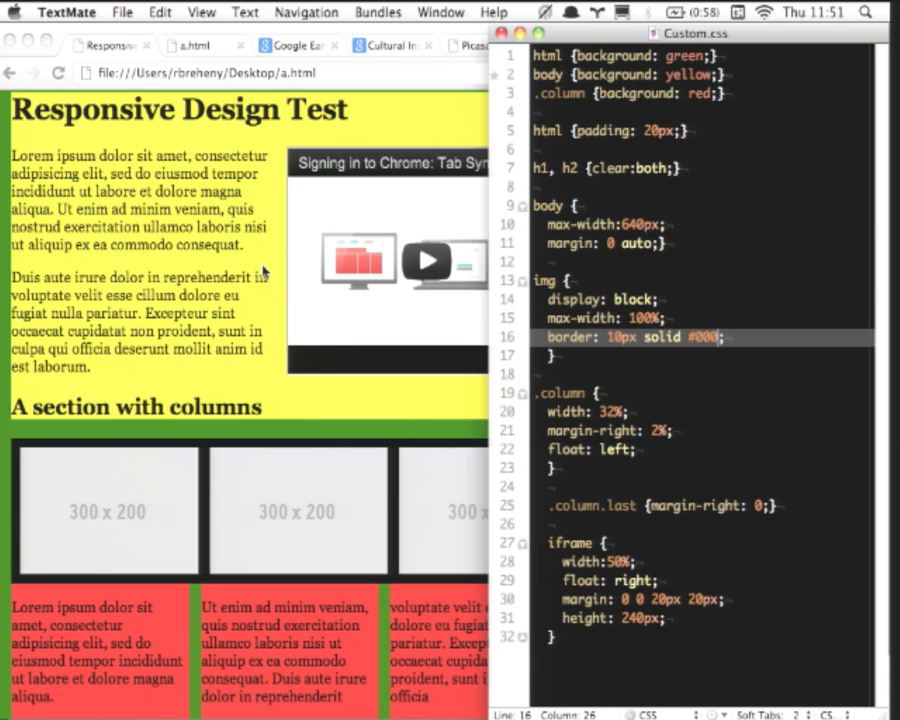
- Add box-sizing: border-box; to the img rule and save
{"action": "key", "text": "Right"}
{"action": "key", "text": "Return"}
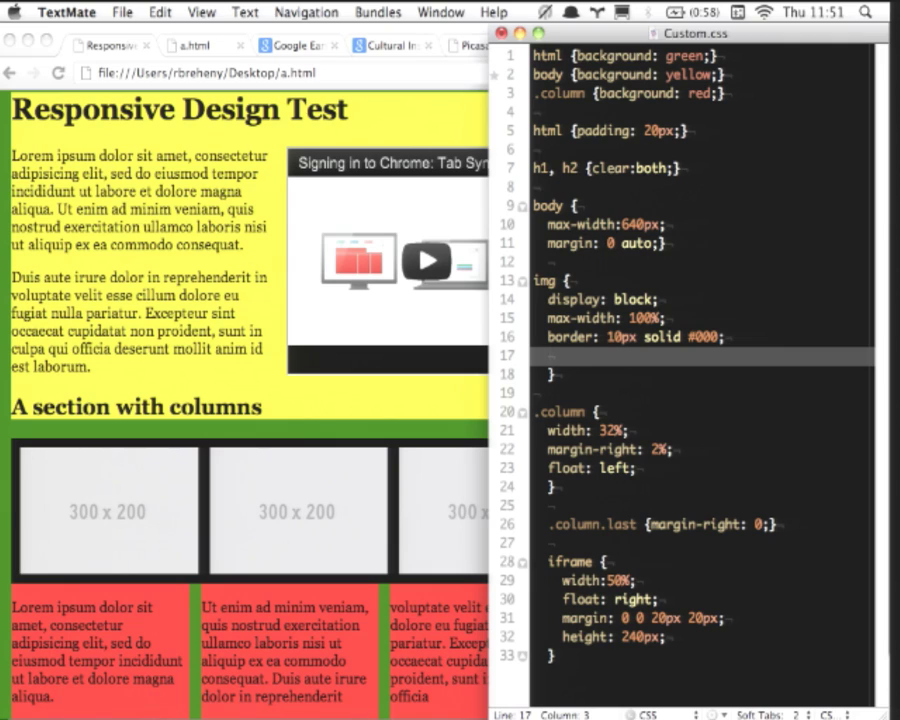
{"action": "type", "text": "box-sizing"}
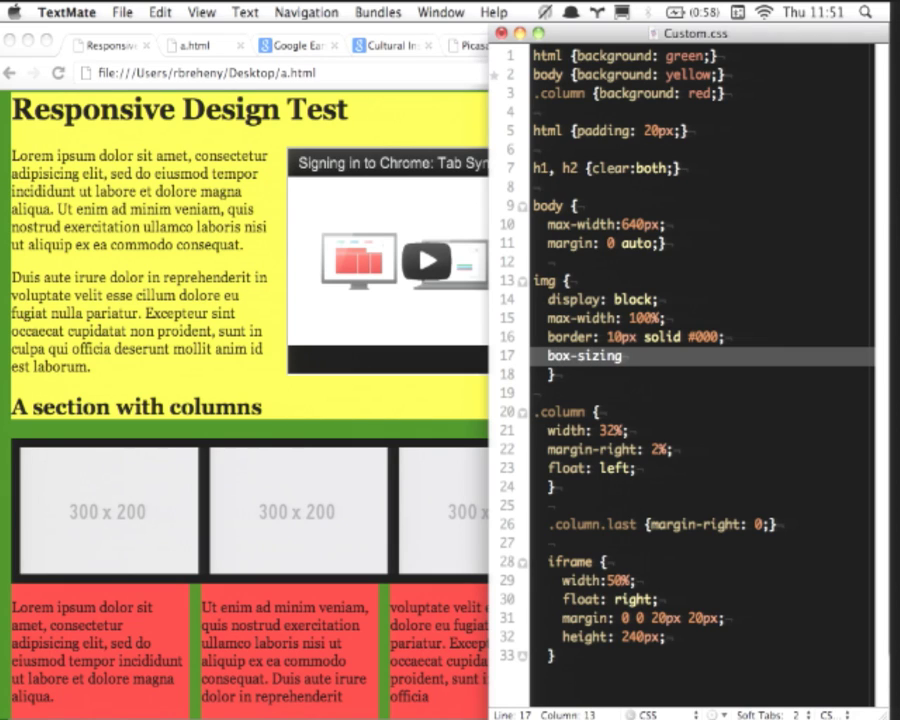
{"action": "type", "text": ": border-box"}
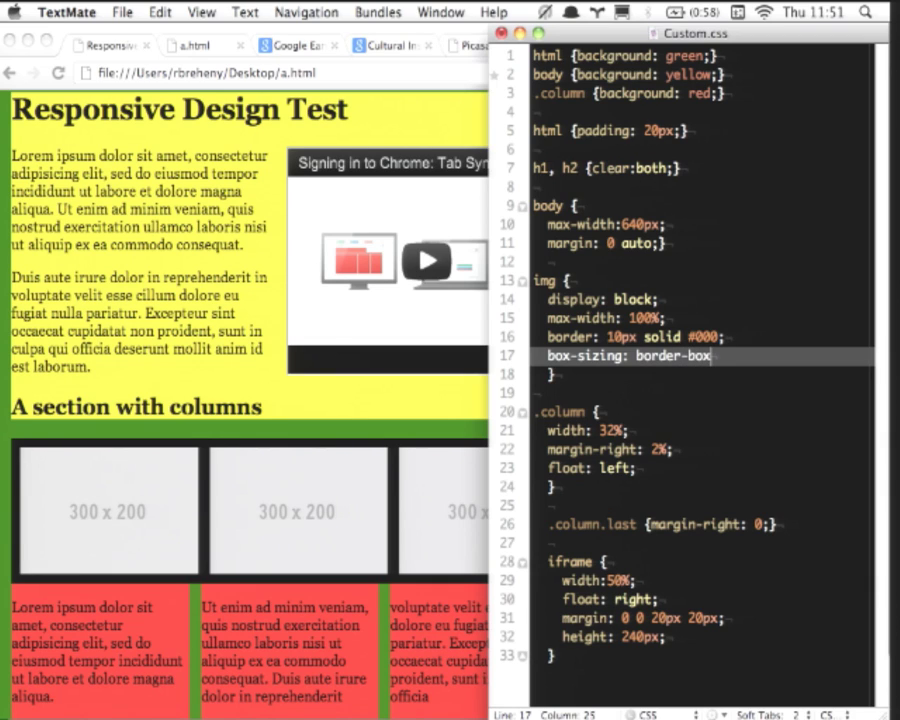
{"action": "type", "text": ";"}
{"action": "key", "text": "super+s"}
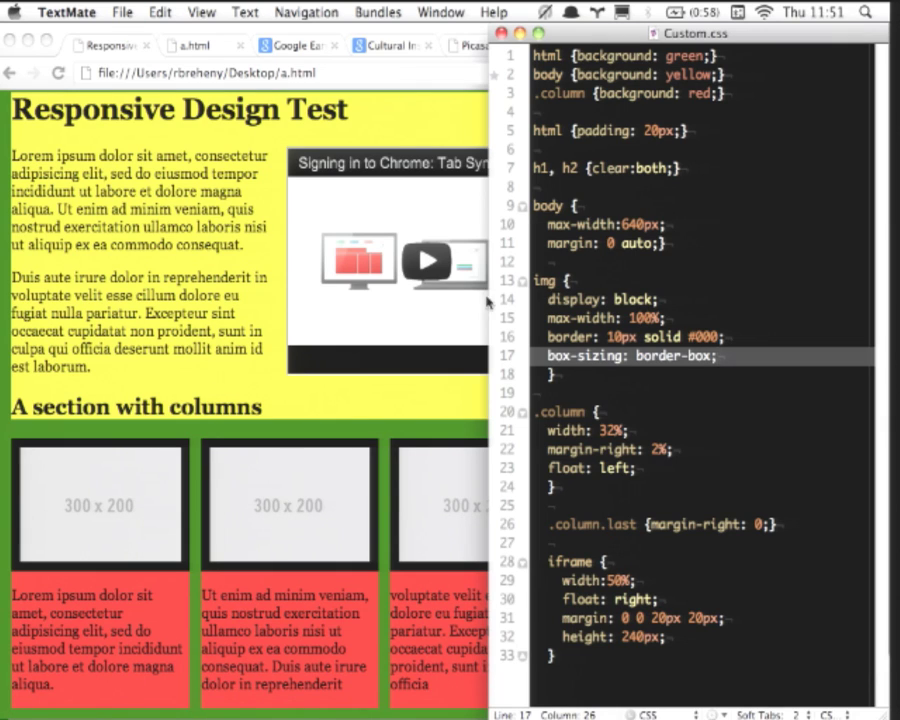
- Change the img border width from 10px to 20px, save, and preview in Chrome
{"action": "left_click", "coordinate": [615, 337]}
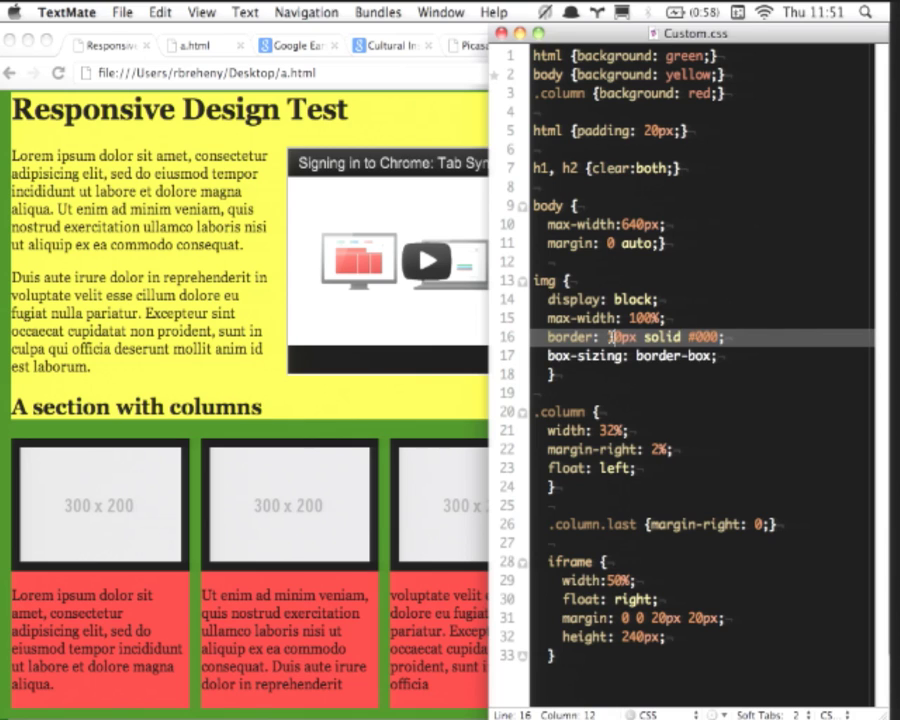
{"action": "key", "text": "BackSpace"}
{"action": "type", "text": "2"}
{"action": "key", "text": "super+s"}
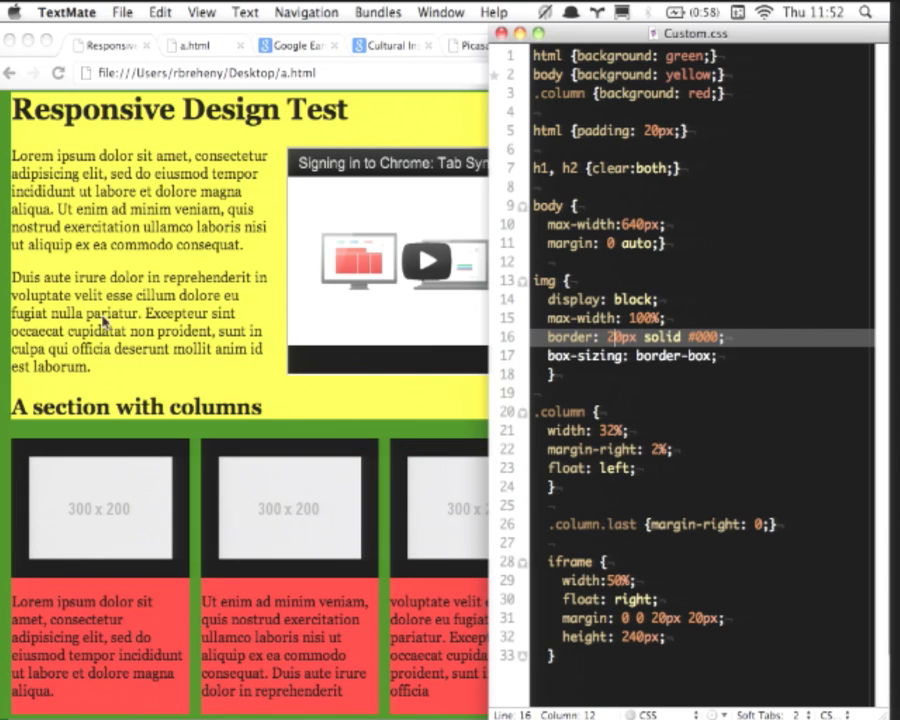
{"action": "left_click", "coordinate": [125, 320]}
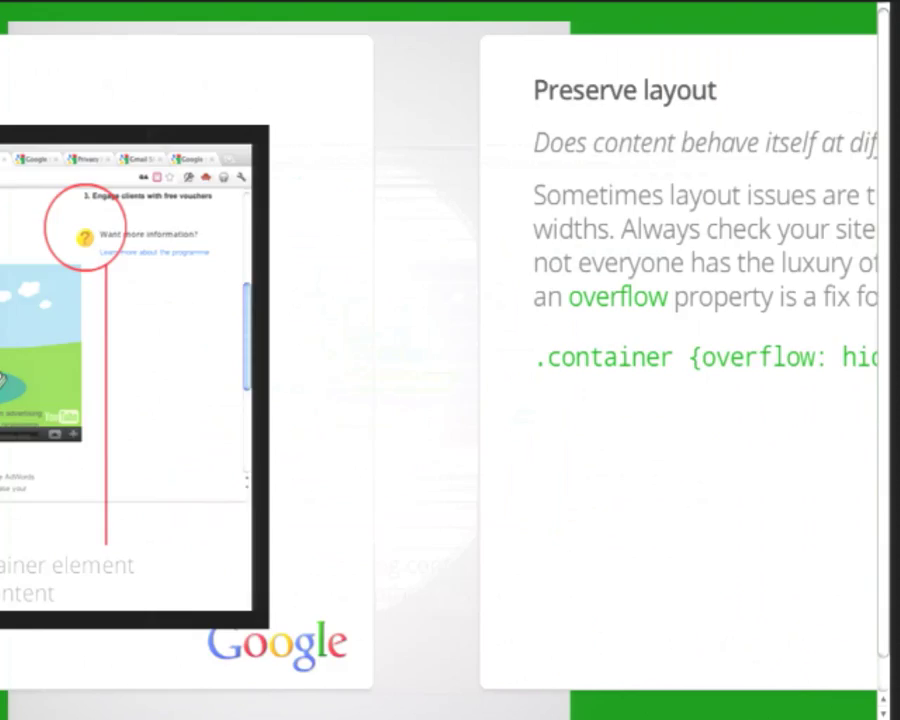
{"action": "key", "text": "Right"}
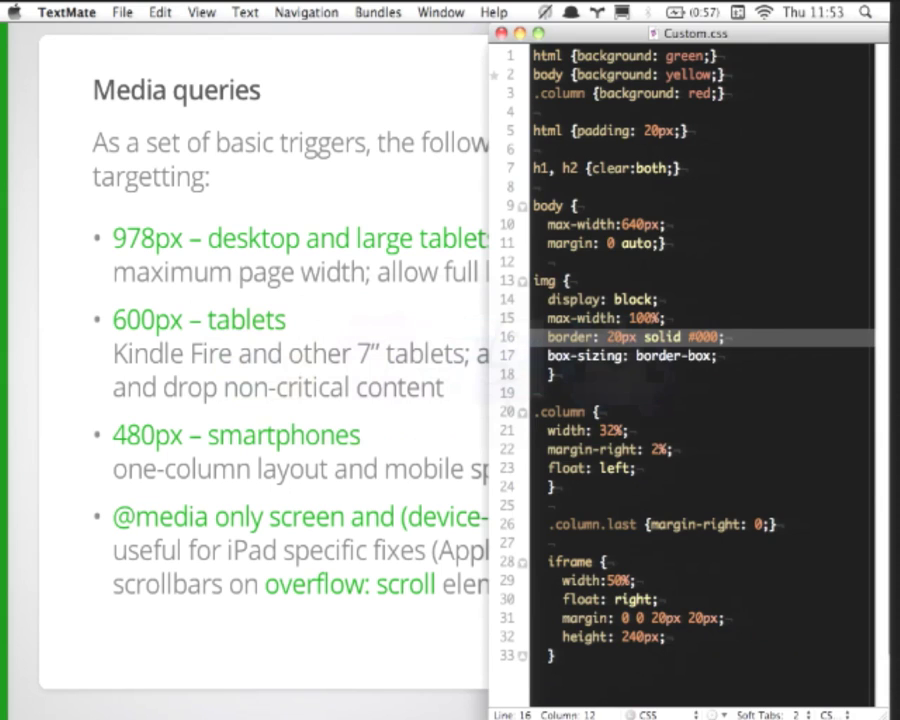
{"action": "key", "text": "super+Tab"}
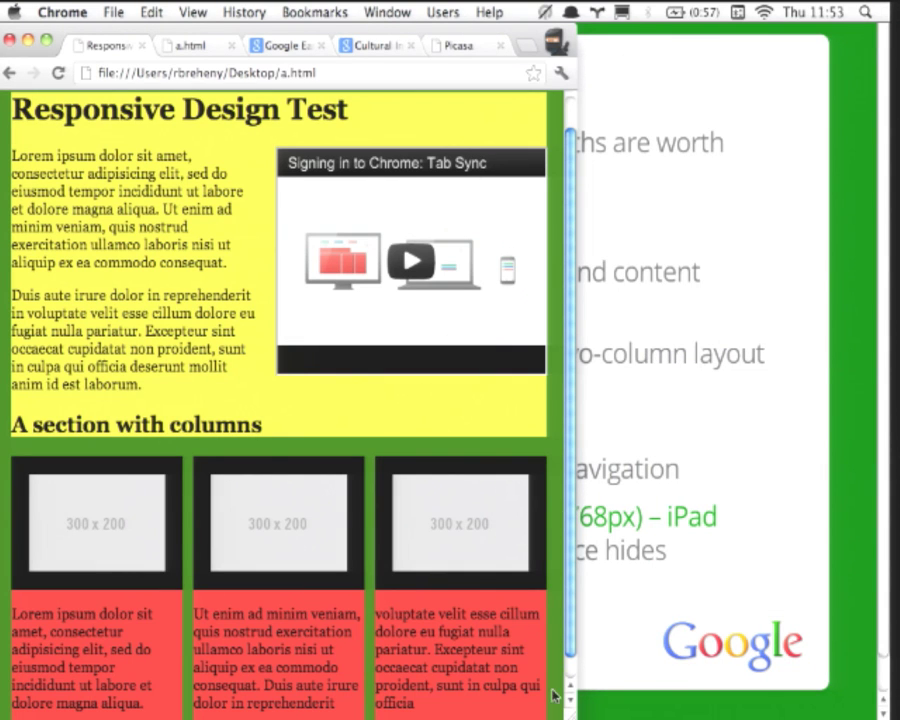
- Narrow Chrome's test page window to a phone-like width, then return to Custom.css
{"action": "key", "text": "ctrl+alt+Left"}
{"action": "key", "text": "ctrl+alt+Left"}
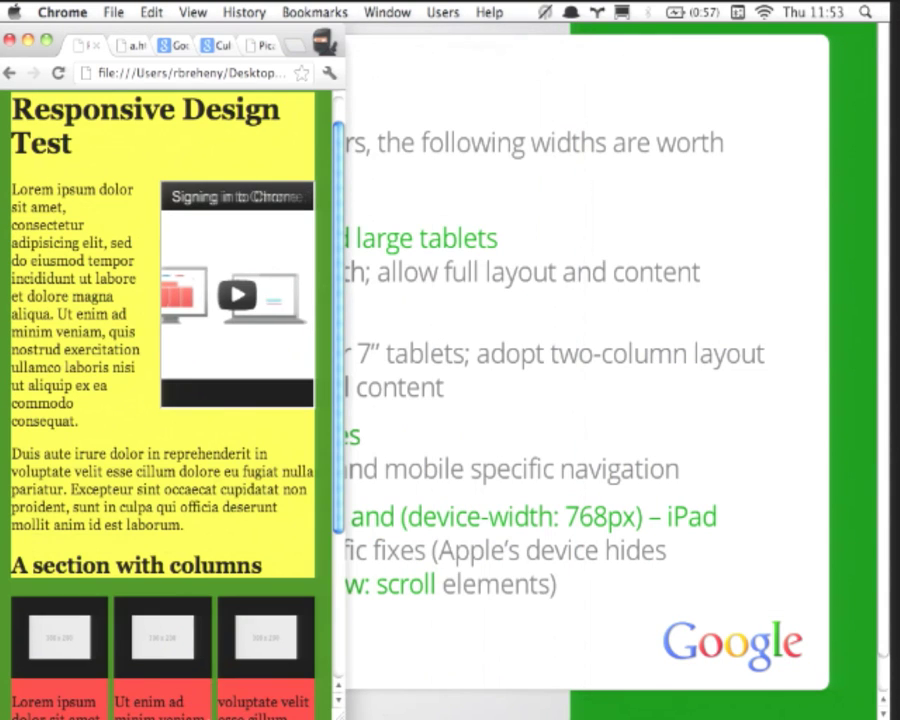
{"action": "scroll", "coordinate": [127, 547], "scroll_direction": "down", "scroll_amount": 4}
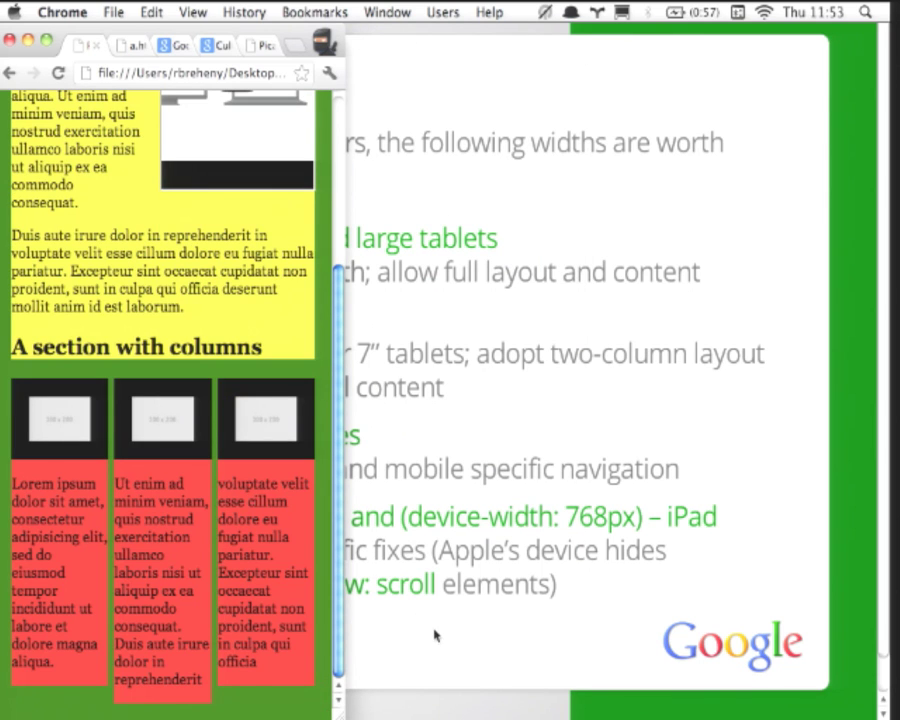
{"action": "key", "text": "super+Tab"}
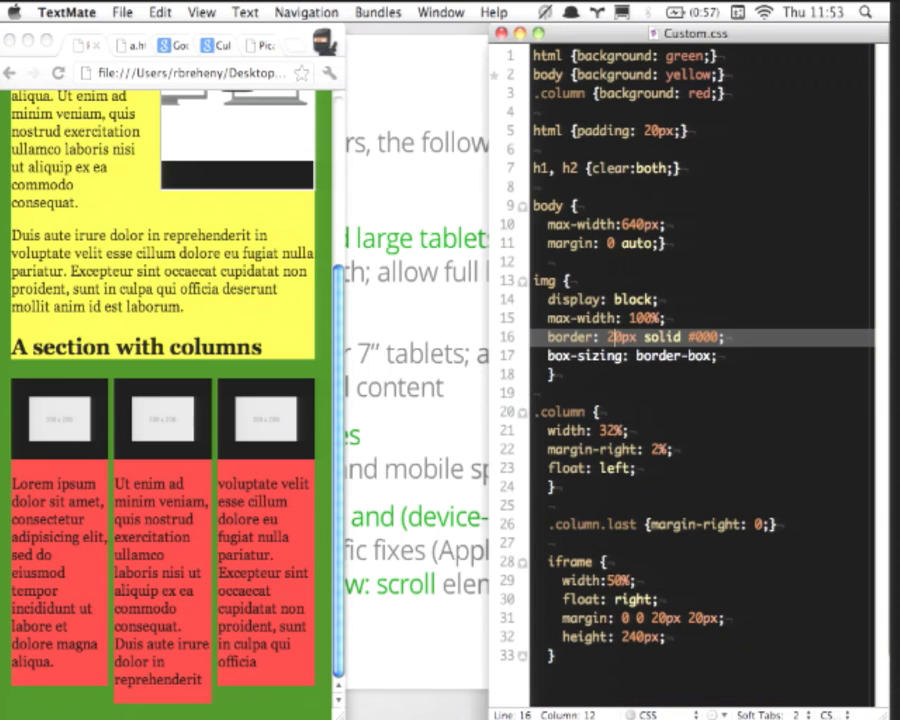
{"action": "left_click", "coordinate": [623, 658]}
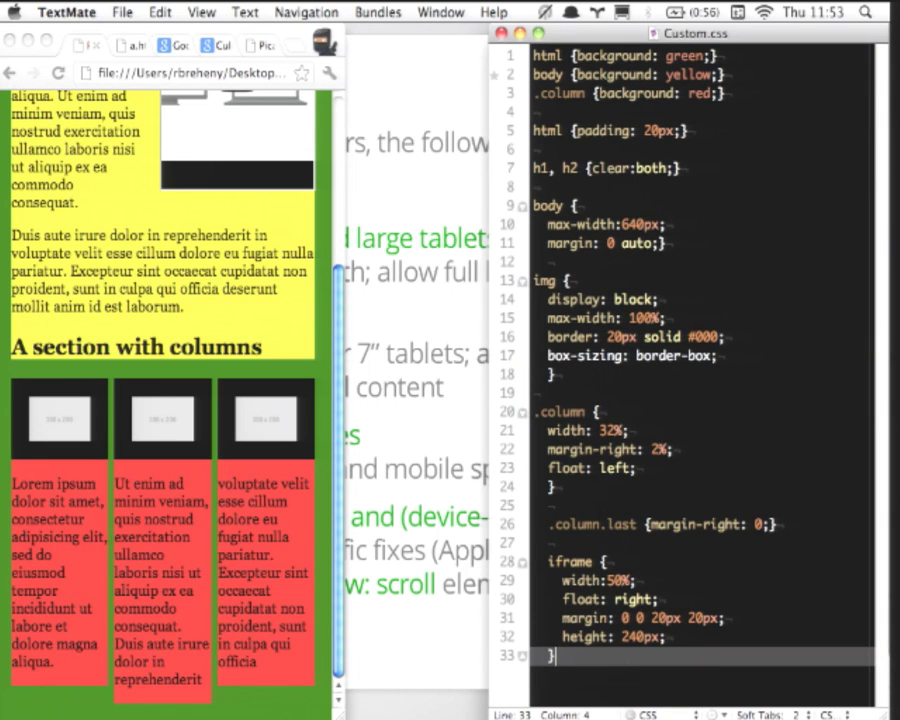
{"action": "key", "text": "Return"}
{"action": "key", "text": "Return"}
{"action": "key", "text": "Return"}
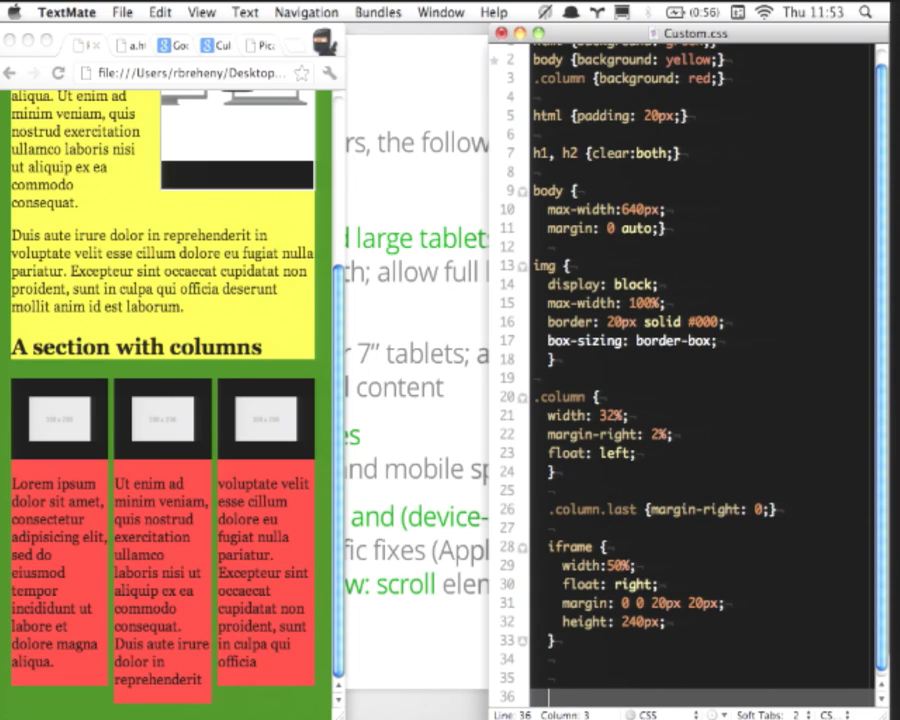
{"action": "type", "text": "@media sr"}
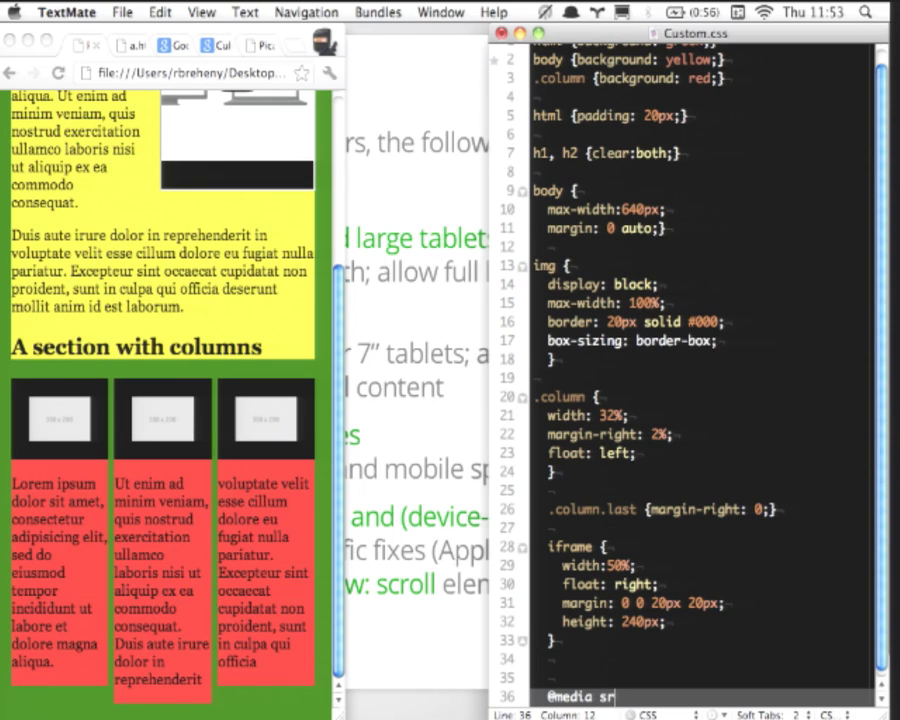
{"action": "key", "text": "BackSpace"}
{"action": "type", "text": "creen and ("}
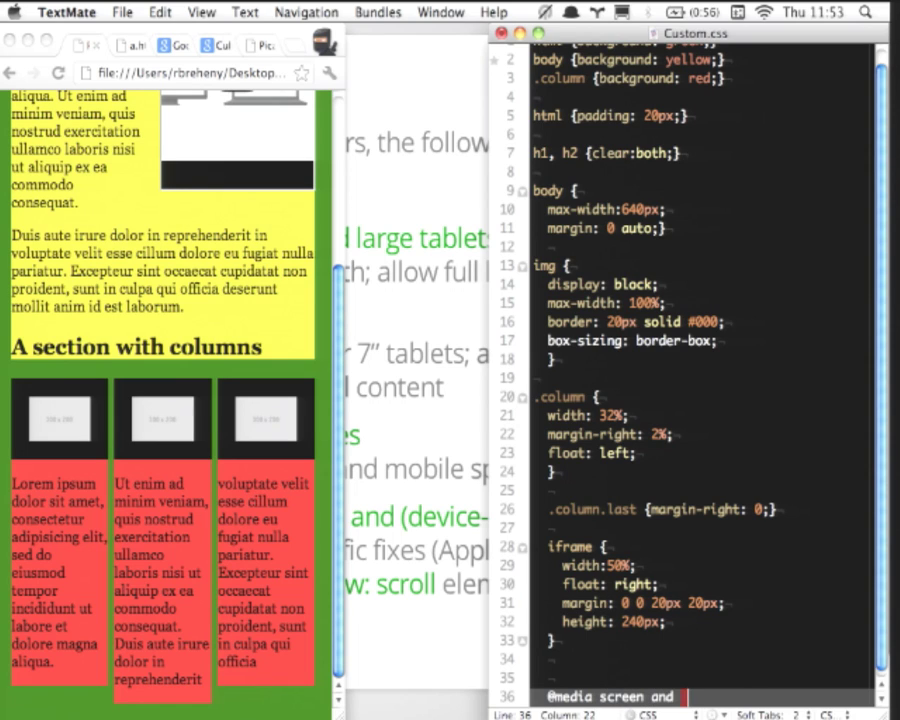
{"action": "type", "text": "max-width"}
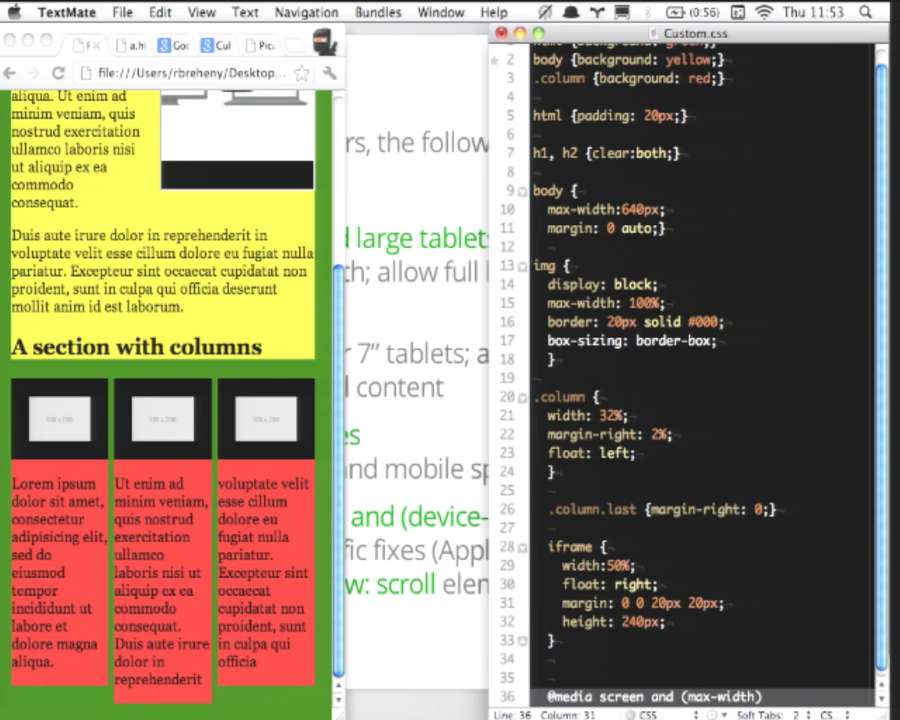
{"action": "type", "text": ":480px)"}
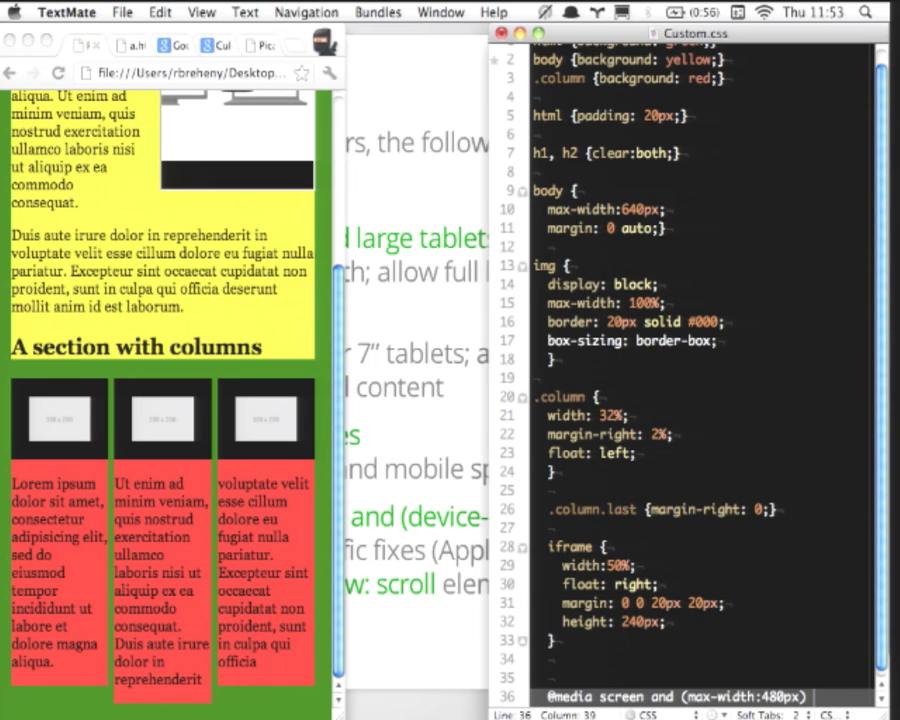
{"action": "type", "text": " {"}
{"action": "key", "text": "Return"}
{"action": "key", "text": "Return"}
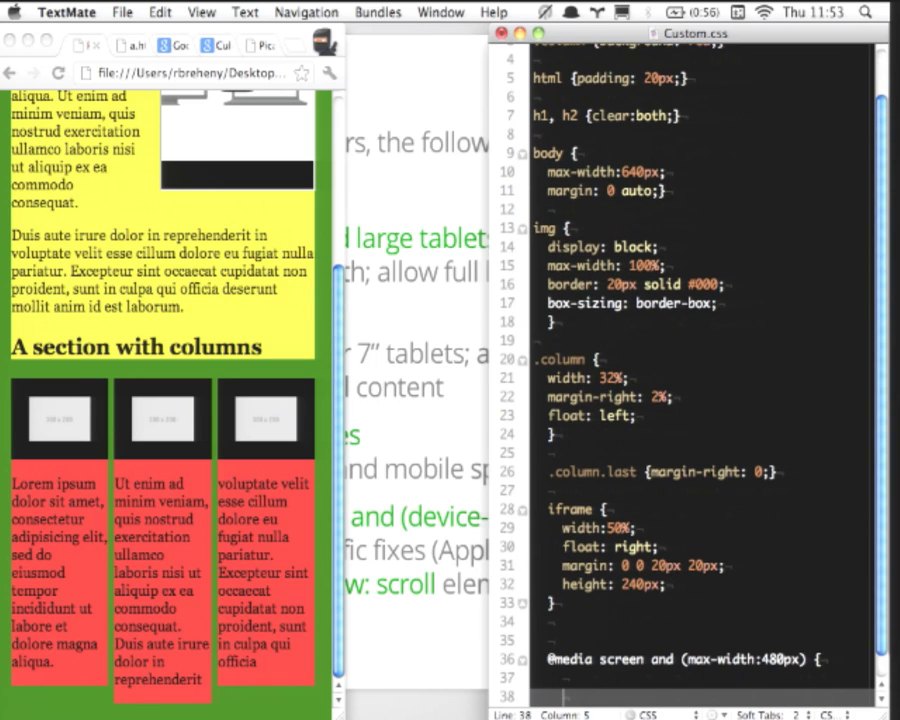
- Put html {background: cyan;} inside the media query, save, and check the narrow page in Chrome
{"action": "left_click", "coordinate": [549, 678]}
{"action": "key", "text": "Down"}
{"action": "key", "text": "Down"}
{"action": "key", "text": "End"}
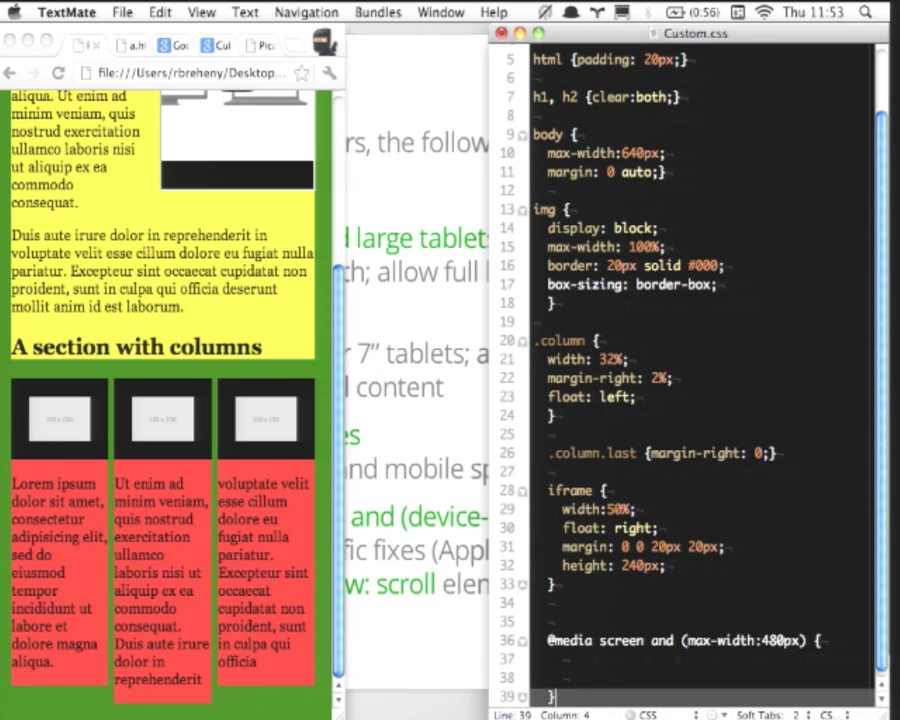
{"action": "key", "text": "Up"}
{"action": "key", "text": "Return"}
{"action": "key", "text": "Up"}
{"action": "key", "text": "Up"}
{"action": "key", "text": "Down"}
{"action": "key", "text": "Tab"}
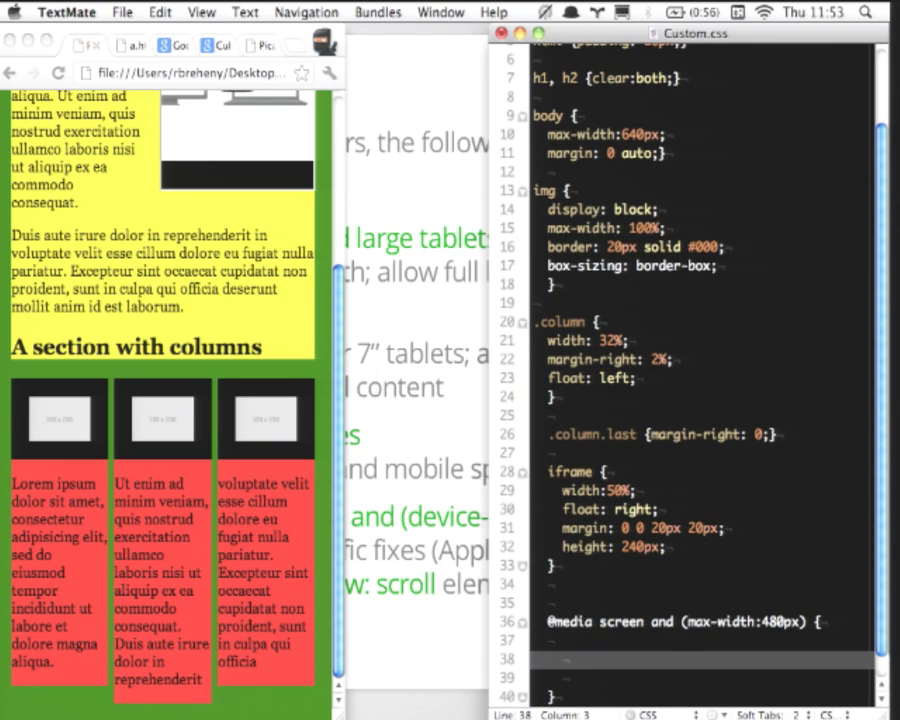
{"action": "type", "text": "html {background: cyan;"}
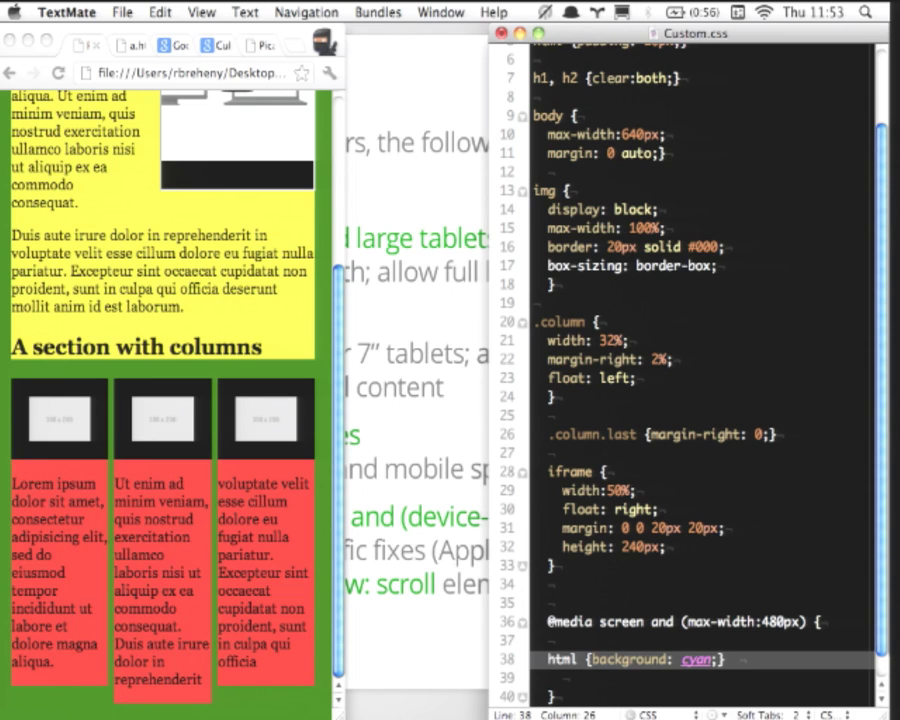
{"action": "key", "text": "super+s"}
{"action": "left_click", "coordinate": [302, 484]}
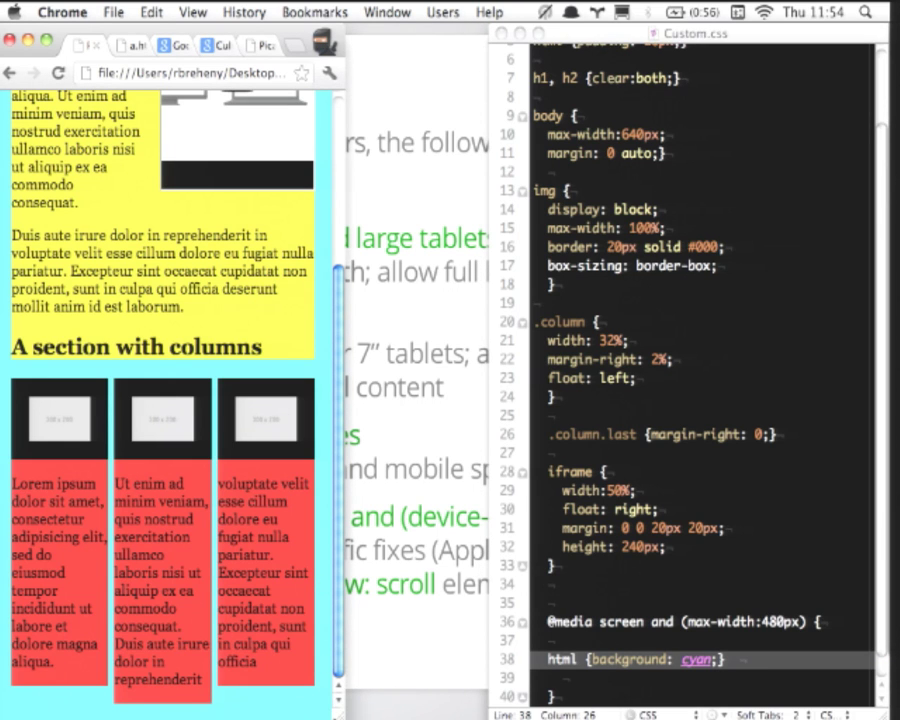
- Widen the Chrome test page window to compare the wider layout
{"action": "left_click_drag", "start_coordinate": [342, 712], "coordinate": [588, 712]}
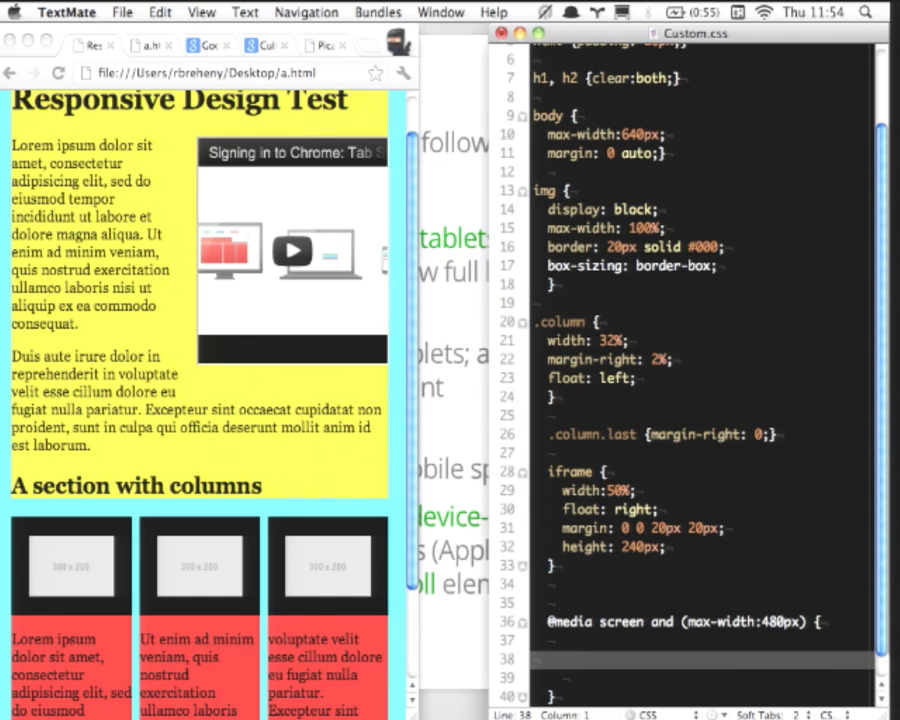
- Add a .column rule with float: none and width: 100% in the media query, and save
{"action": "type", "text": ".column {"}
{"action": "key", "text": "Return"}
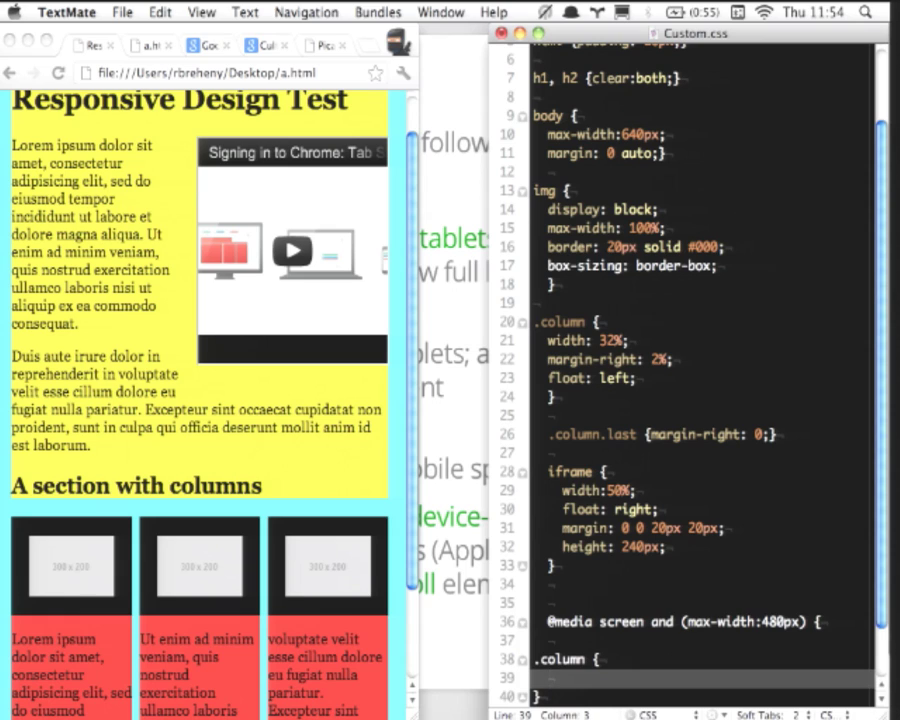
{"action": "type", "text": "float: none;"}
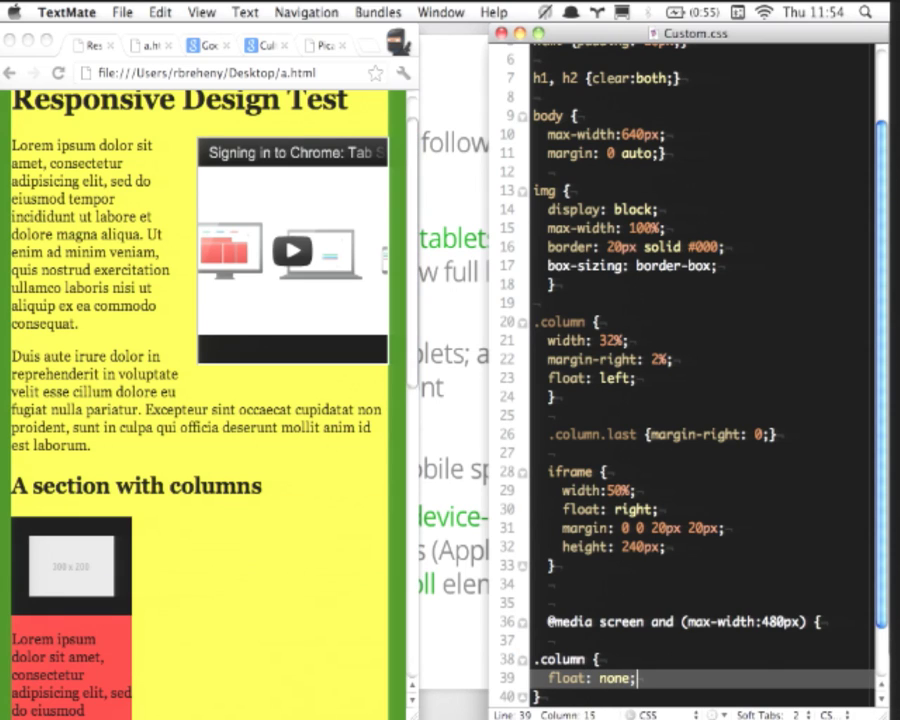
{"action": "scroll", "coordinate": [215, 427], "scroll_direction": "down", "scroll_amount": 5}
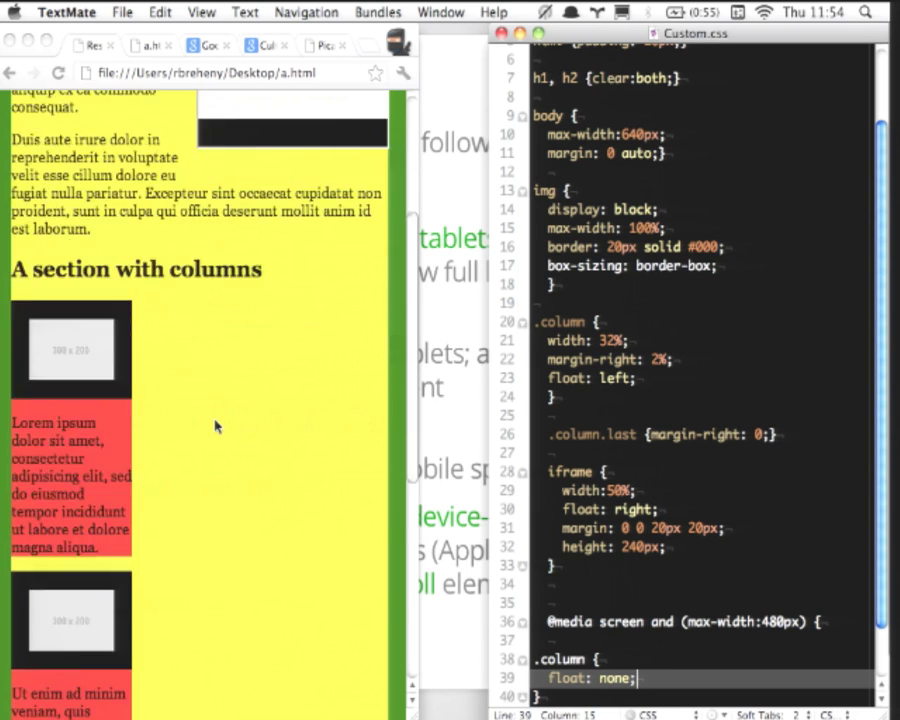
{"action": "scroll", "coordinate": [214, 422], "scroll_direction": "down", "scroll_amount": 5}
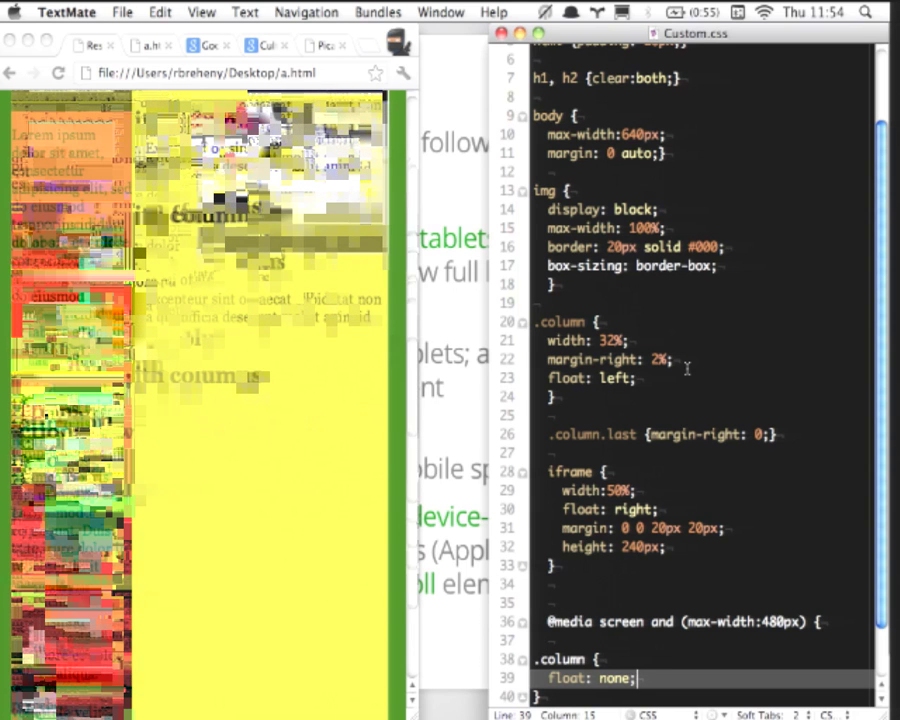
{"action": "key", "text": "Return"}
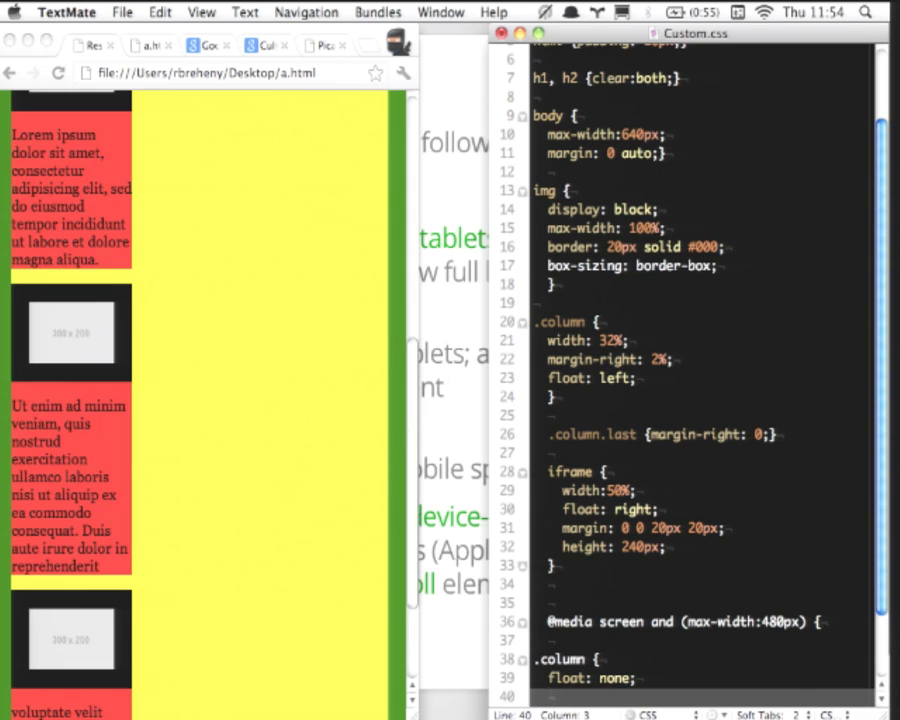
{"action": "type", "text": "width"}
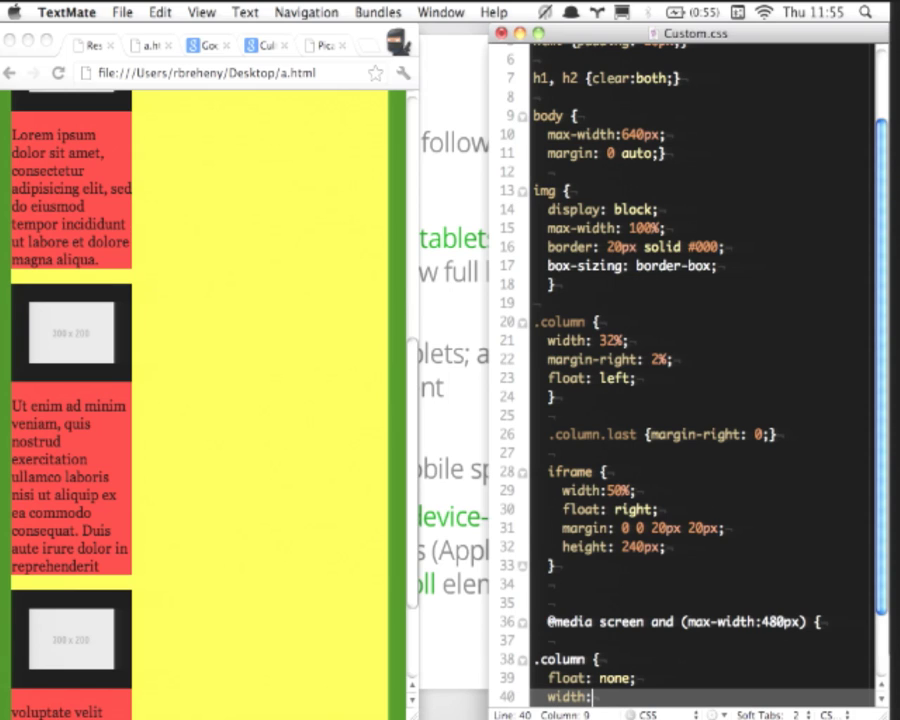
{"action": "type", "text": ": 100%;"}
{"action": "key", "text": "super+s"}
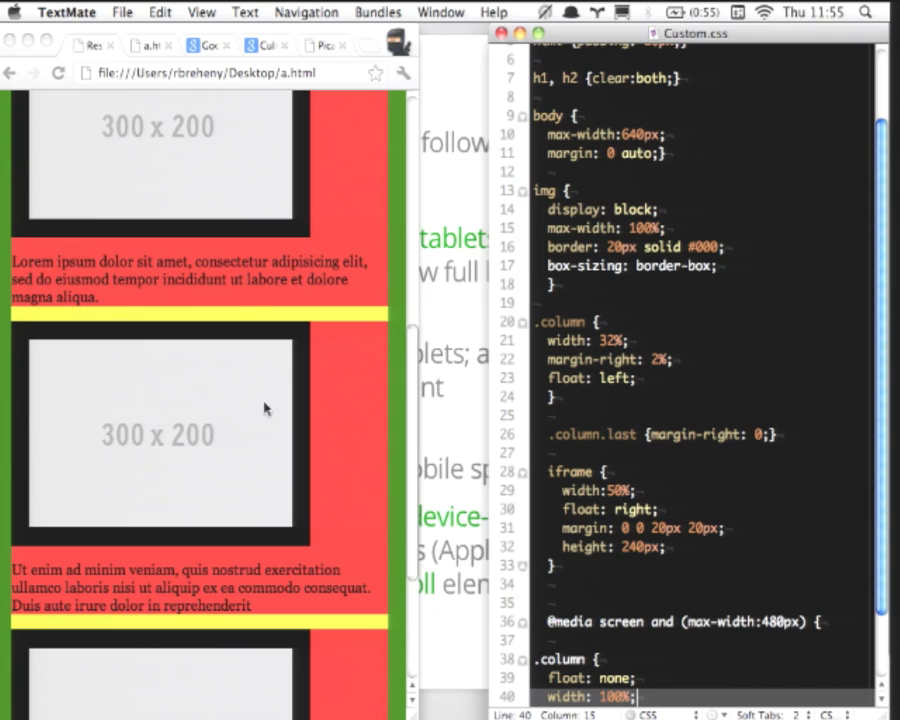
- Add margin: 0 to the media-query .column rule
{"action": "scroll", "coordinate": [265, 407], "scroll_direction": "down", "scroll_amount": 10}
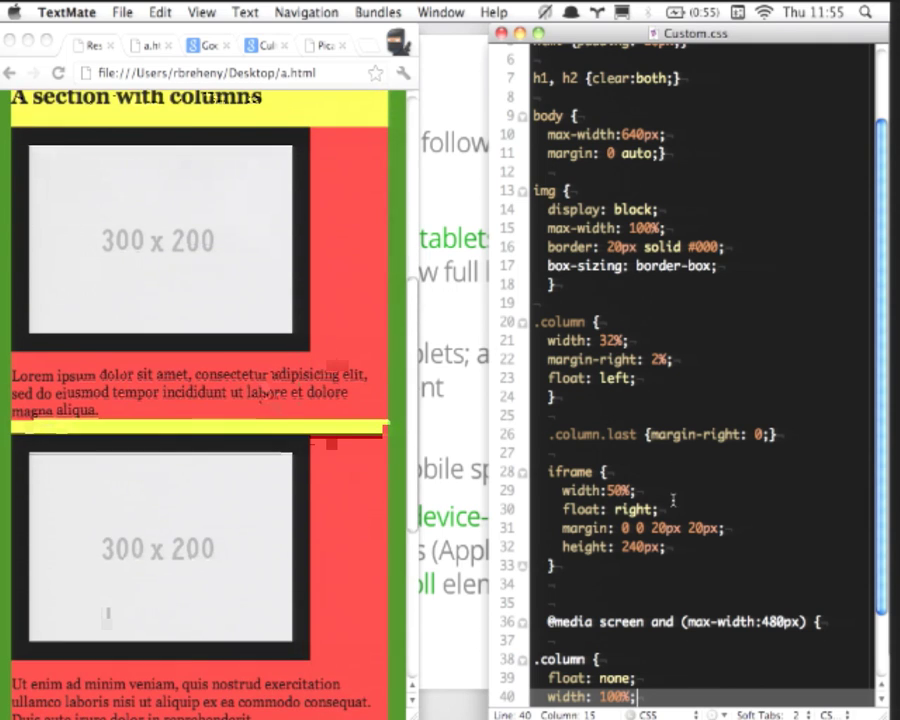
{"action": "scroll", "coordinate": [698, 570], "scroll_direction": "down", "scroll_amount": 1}
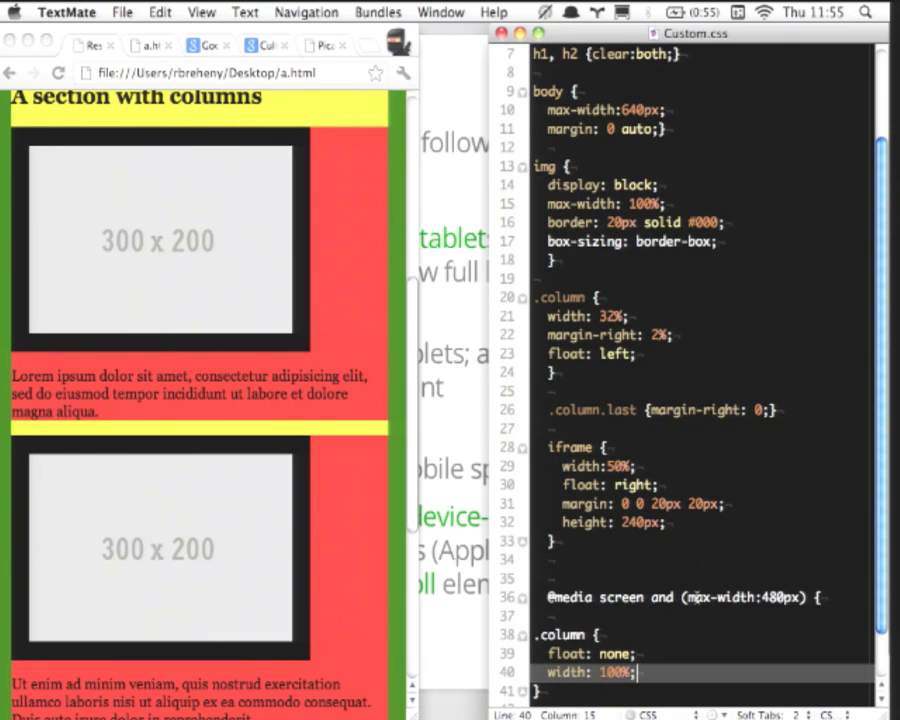
{"action": "key", "text": "Return"}
{"action": "type", "text": "margin"}
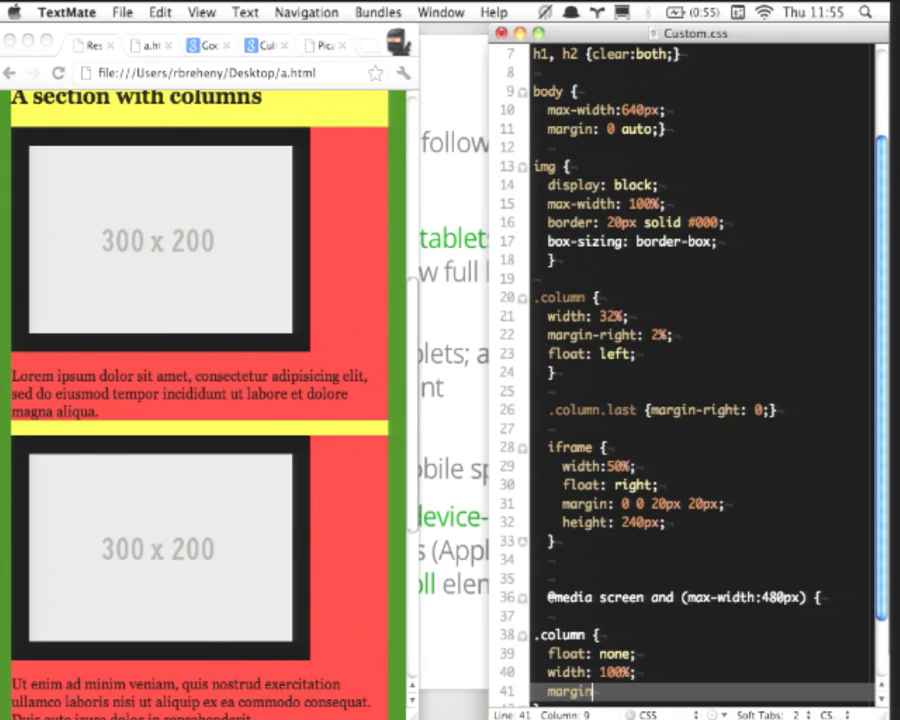
{"action": "type", "text": ": 0;"}
{"action": "scroll", "coordinate": [255, 447], "scroll_direction": "down", "scroll_amount": 5}
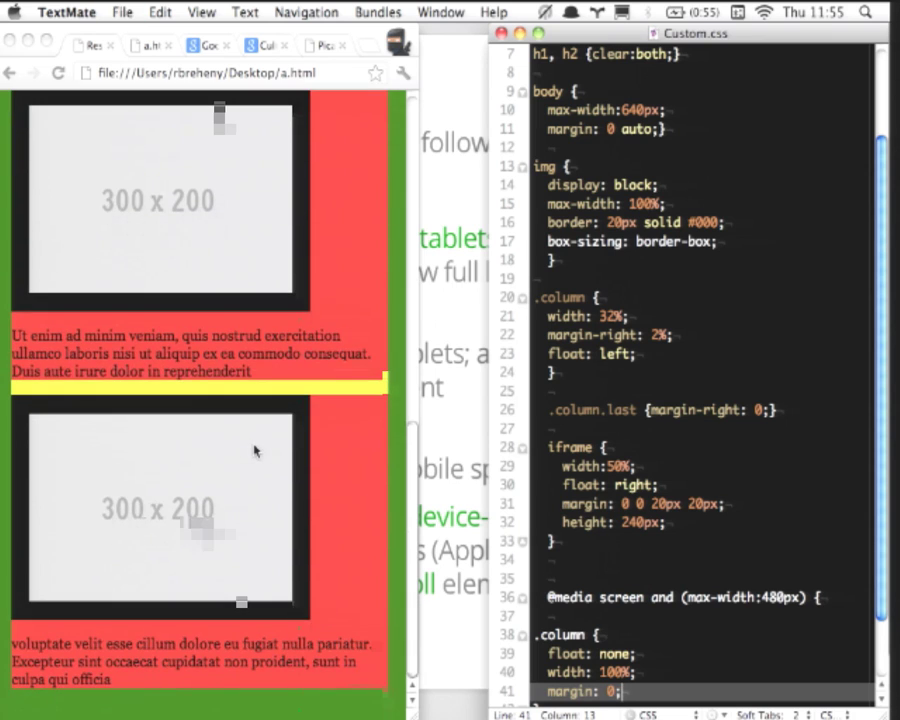
{"action": "scroll", "coordinate": [255, 450], "scroll_direction": "up", "scroll_amount": 5}
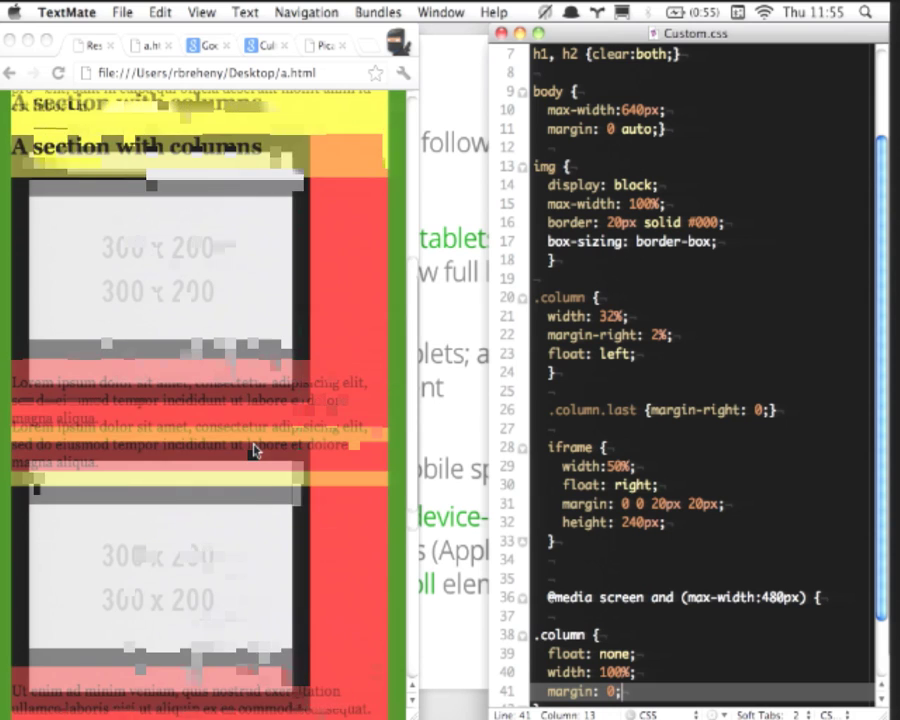
{"action": "scroll", "coordinate": [255, 448], "scroll_direction": "up", "scroll_amount": 3}
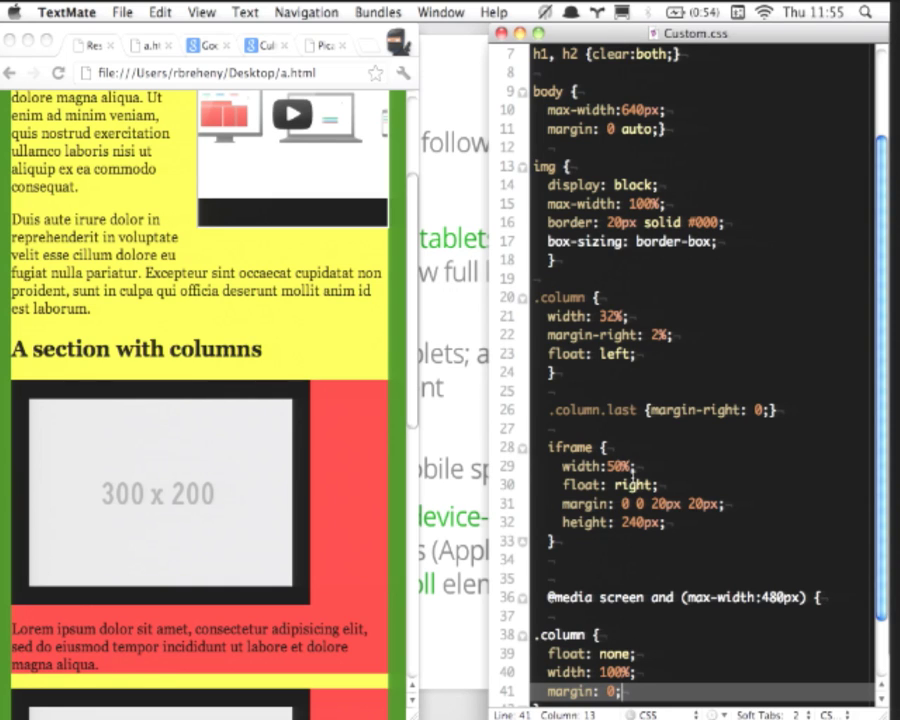
- Change the image border from 20px to 0px and narrow Chrome to test the small layout
{"action": "left_click", "coordinate": [614, 222]}
{"action": "key", "text": "BackSpace"}
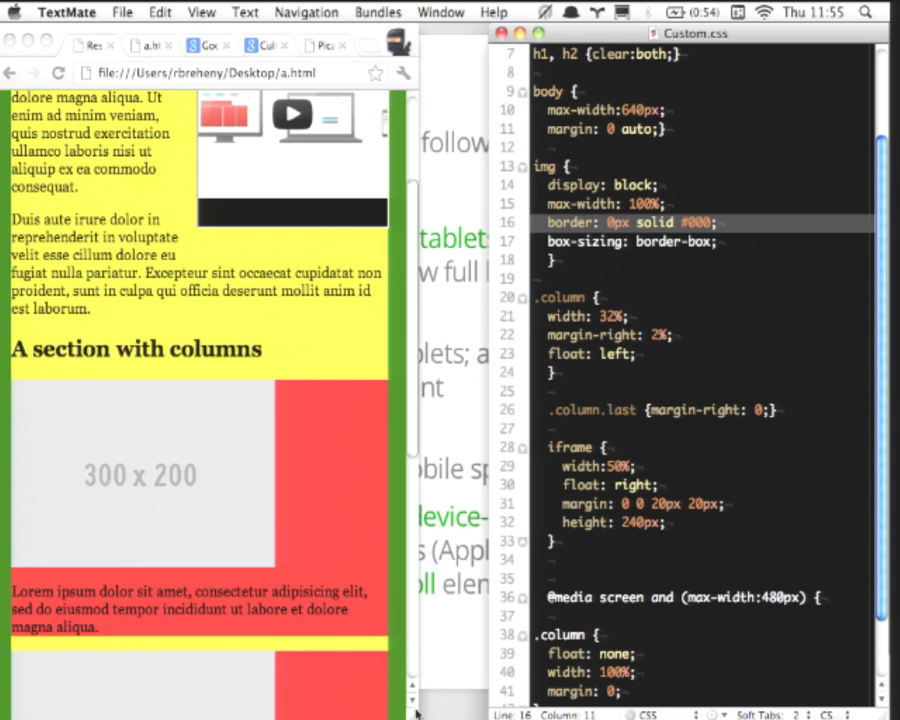
{"action": "left_click_drag", "start_coordinate": [410, 690], "coordinate": [345, 690]}
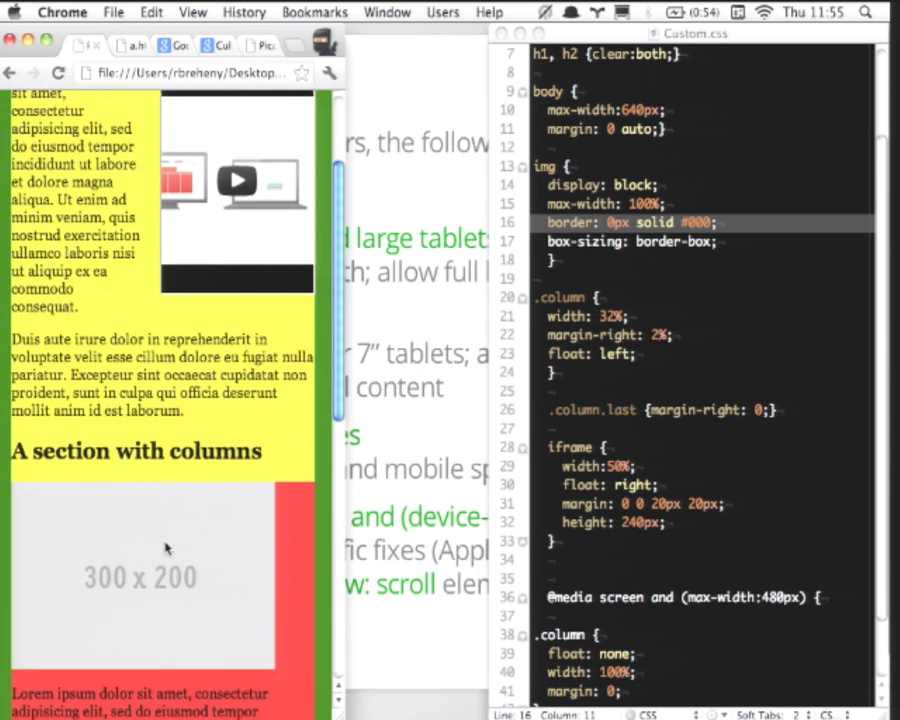
{"action": "scroll", "coordinate": [167, 545], "scroll_direction": "down", "scroll_amount": 5}
{"action": "scroll", "coordinate": [167, 545], "scroll_direction": "up", "scroll_amount": 10}
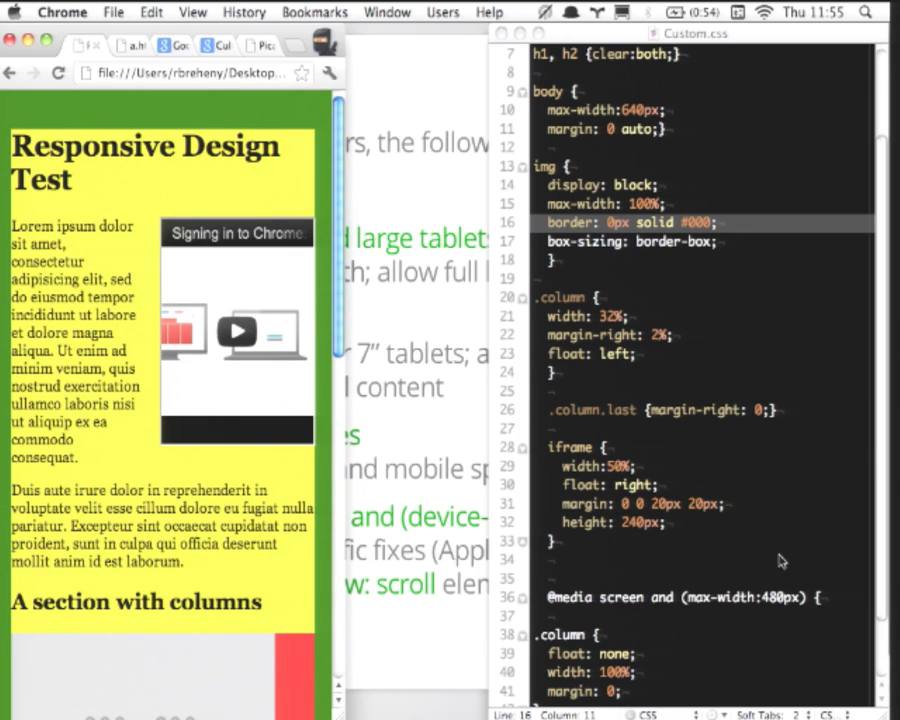
- Start an iframe rule below the column rule with width: 100%
{"action": "left_click", "coordinate": [564, 397]}
{"action": "key", "text": "Down"}
{"action": "key", "text": "Down"}
{"action": "key", "text": "Down"}
{"action": "key", "text": "Down"}
{"action": "key", "text": "Down"}
{"action": "key", "text": "Down"}
{"action": "key", "text": "Down"}
{"action": "key", "text": "Down"}
{"action": "key", "text": "Down"}
{"action": "key", "text": "Down"}
{"action": "key", "text": "Down"}
{"action": "key", "text": "Down"}
{"action": "key", "text": "Down"}
{"action": "key", "text": "Down"}
{"action": "key", "text": "Down"}
{"action": "key", "text": "Down"}
{"action": "key", "text": "Down"}
{"action": "key", "text": "Down"}
{"action": "key", "text": "Down"}
{"action": "key", "text": "Down"}
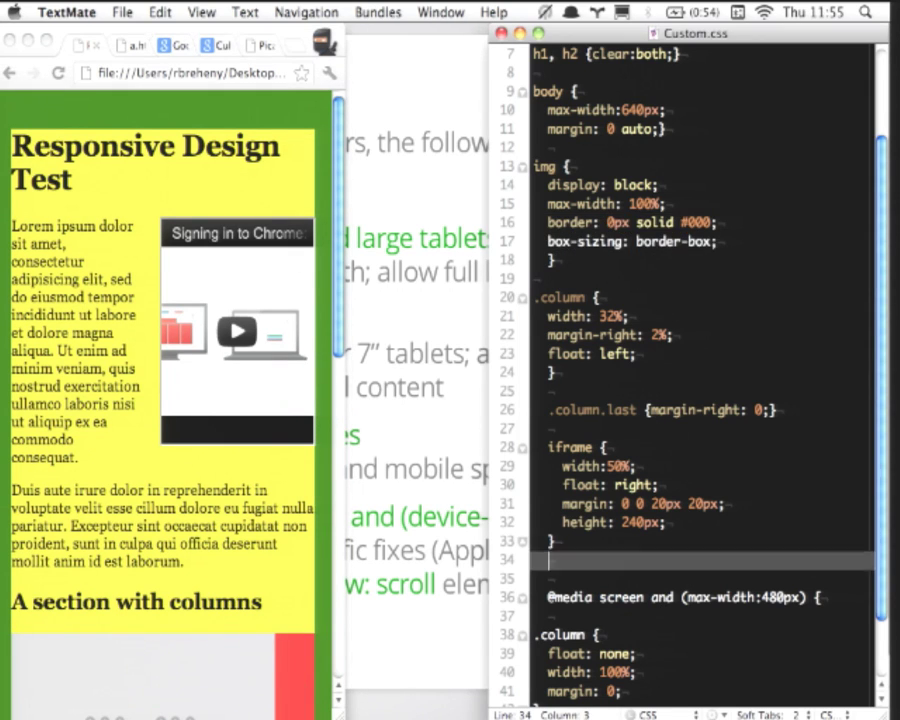
{"action": "key", "text": "Down"}
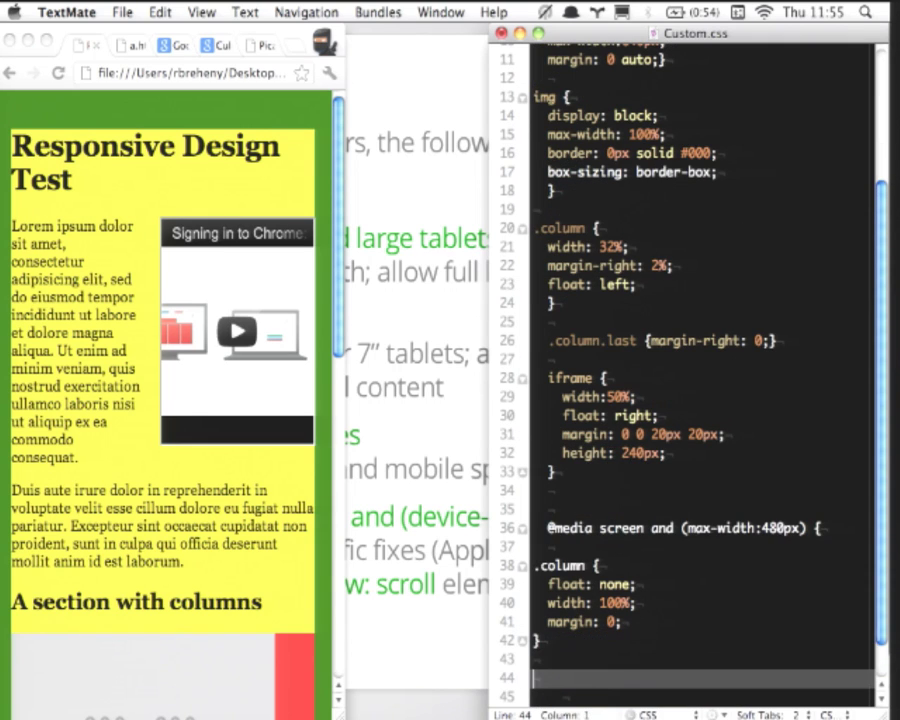
{"action": "type", "text": "iframe {"}
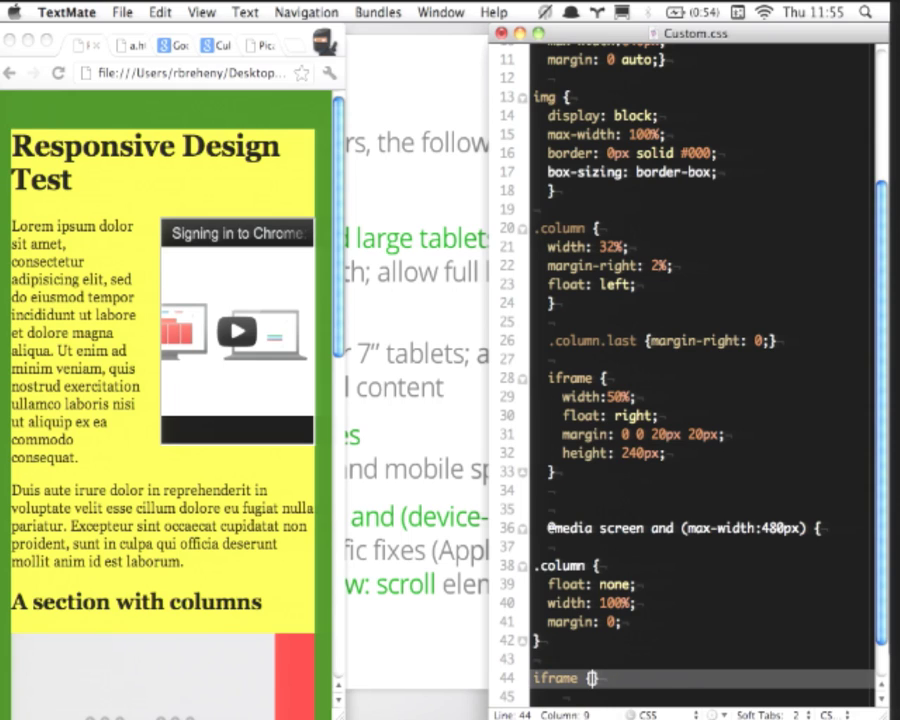
{"action": "key", "text": "Return"}
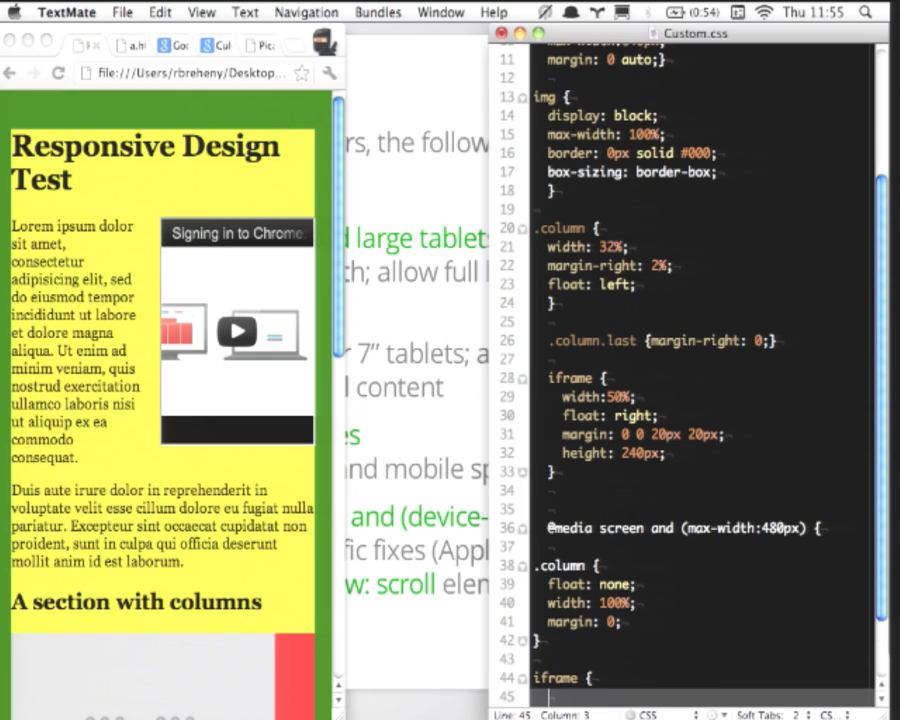
{"action": "type", "text": "width: 1"}
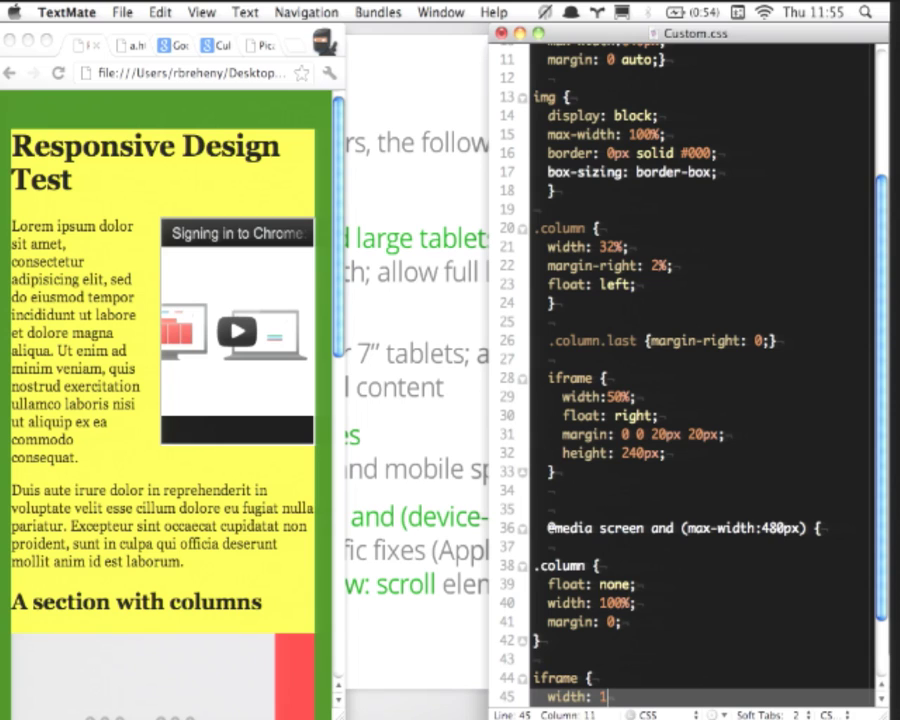
{"action": "type", "text": "00%;"}
- Add height: 200px and margin: 0 to the iframe rule, save, and bring Chrome forward
{"action": "key", "text": "Return"}
{"action": "type", "text": "height"}
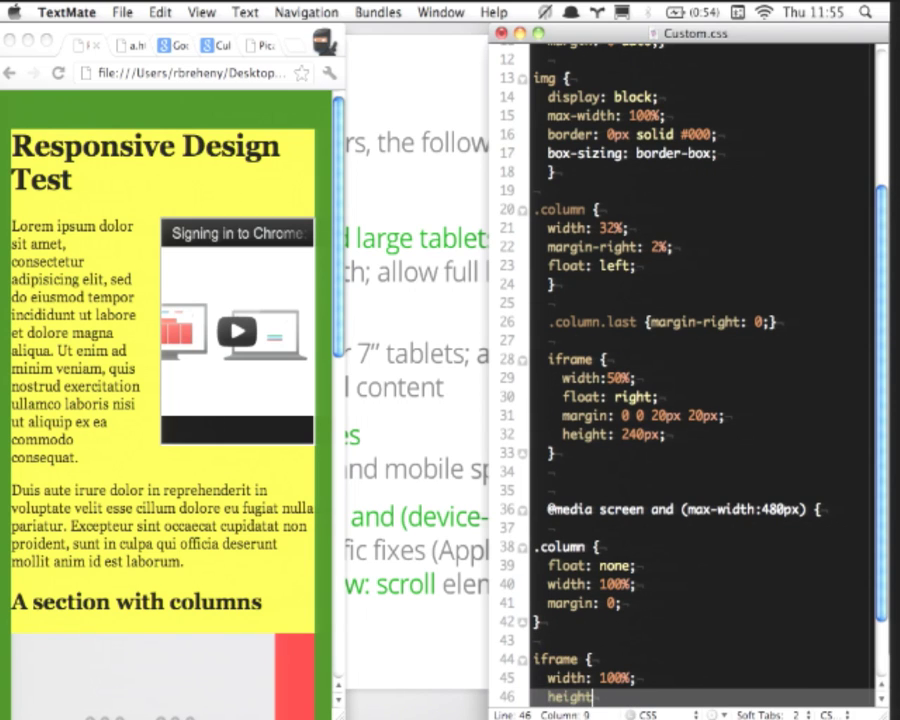
{"action": "type", "text": ": 200px;"}
{"action": "key", "text": "Return"}
{"action": "type", "text": "margin"}
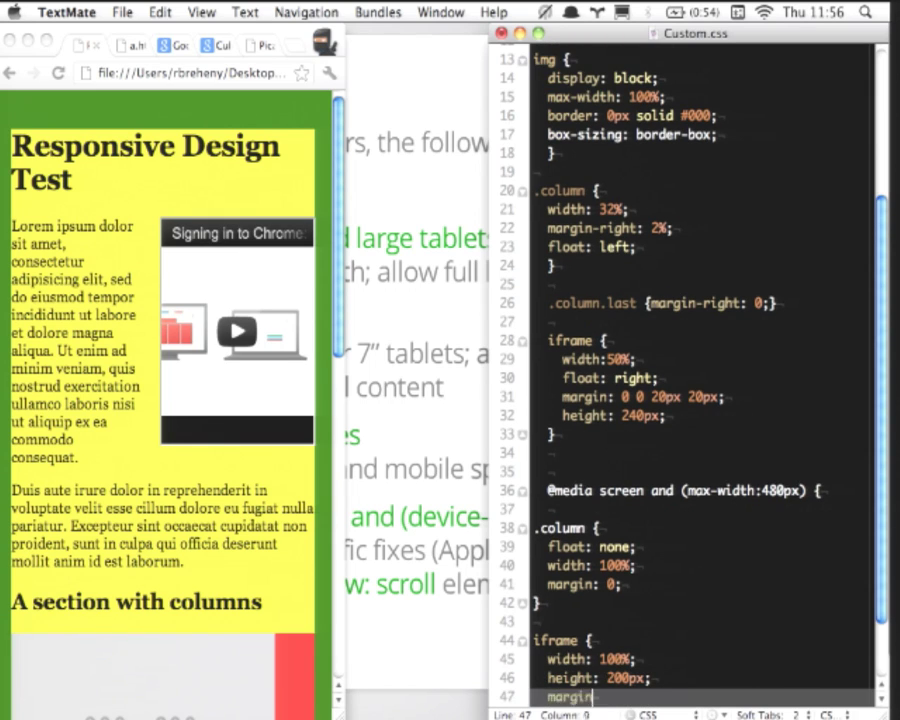
{"action": "type", "text": ": 0;"}
{"action": "key", "text": "super+s"}
{"action": "left_click", "coordinate": [250, 520]}
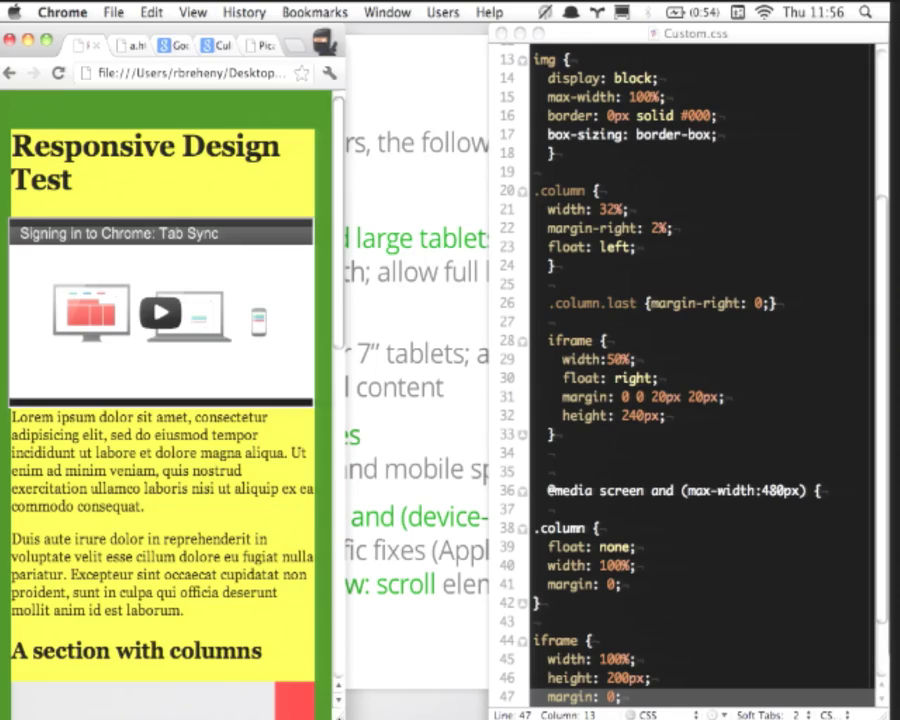
- Resize Chrome wide, then down to about 345 px, and scroll through the stacked columns
{"action": "left_click_drag", "start_coordinate": [338, 716], "coordinate": [668, 716]}
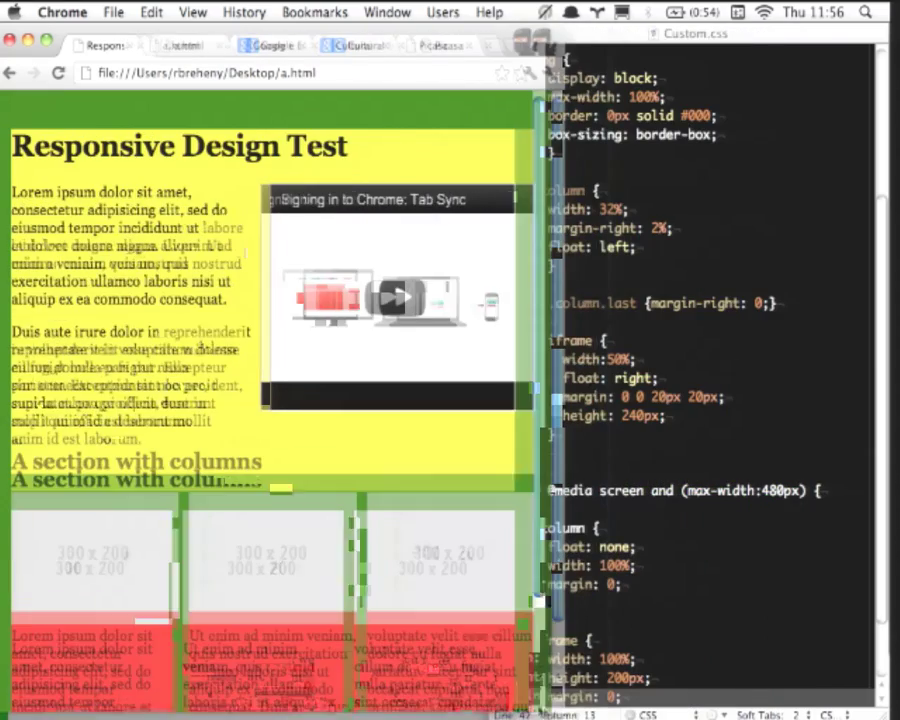
{"action": "left_click_drag", "start_coordinate": [545, 714], "coordinate": [504, 714]}
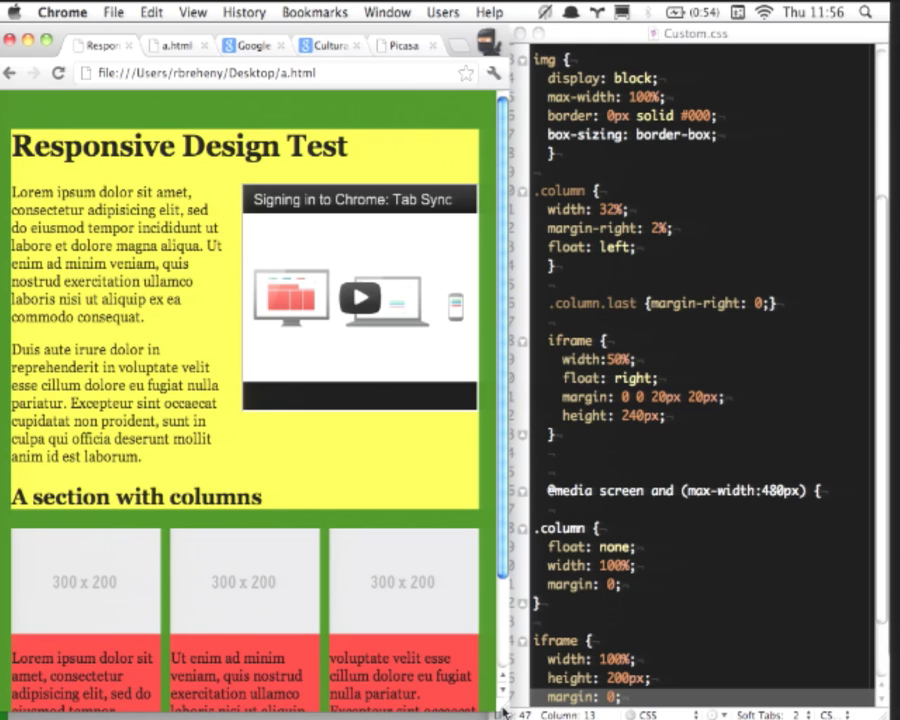
{"action": "left_click_drag", "start_coordinate": [503, 712], "coordinate": [345, 712]}
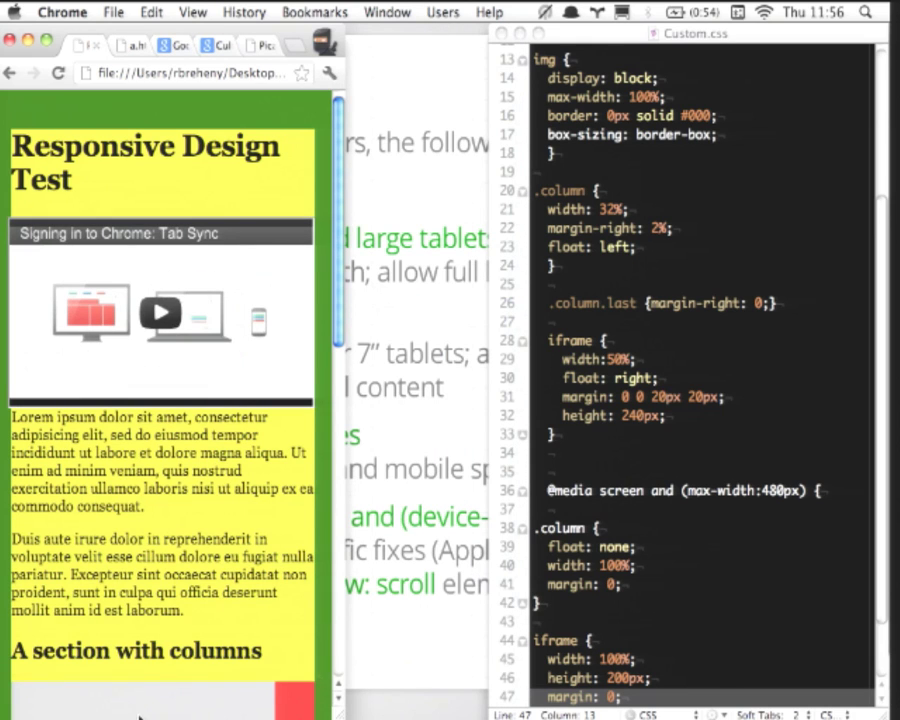
{"action": "scroll", "coordinate": [247, 457], "scroll_direction": "down", "scroll_amount": 3}
{"action": "scroll", "coordinate": [247, 457], "scroll_direction": "down", "scroll_amount": 6}
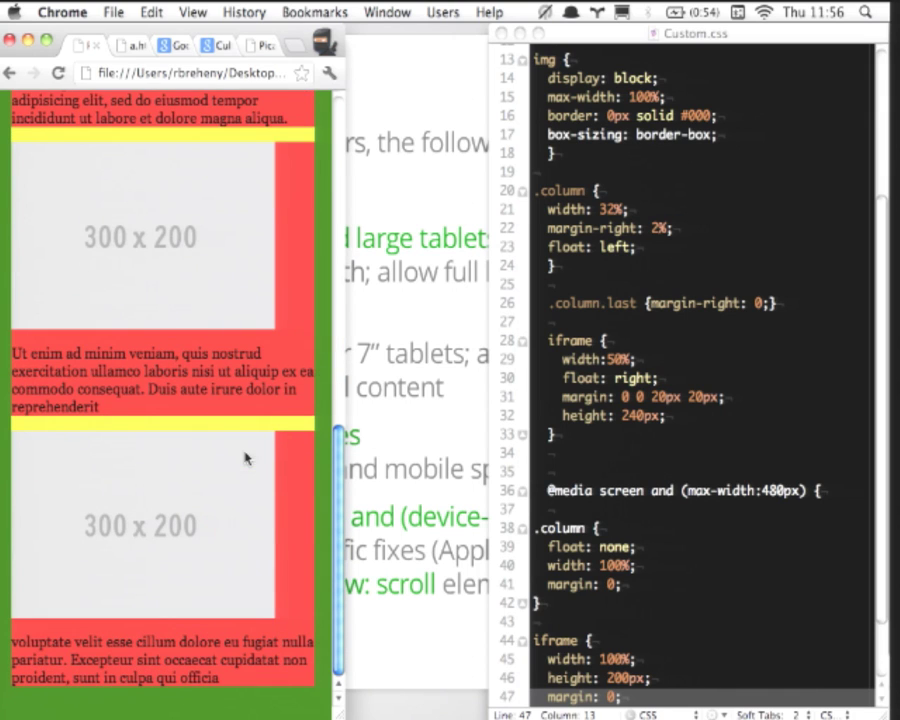
{"action": "left_click", "coordinate": [692, 281]}
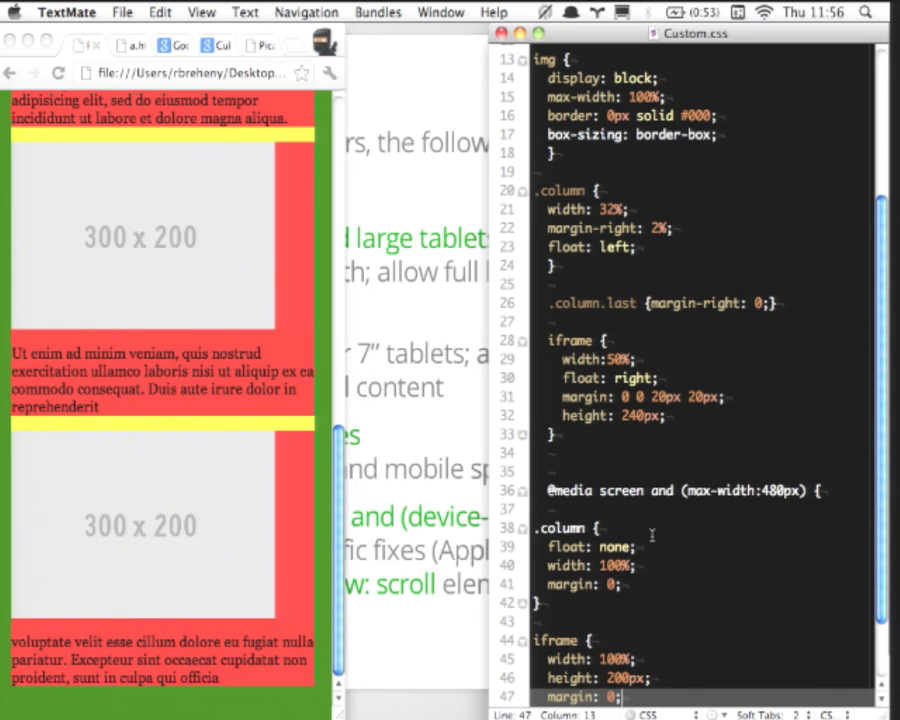
- Add height: 240px to the media-query .column rule and save
{"action": "left_click", "coordinate": [632, 584]}
{"action": "key", "text": "Return"}
{"action": "type", "text": "height: "}
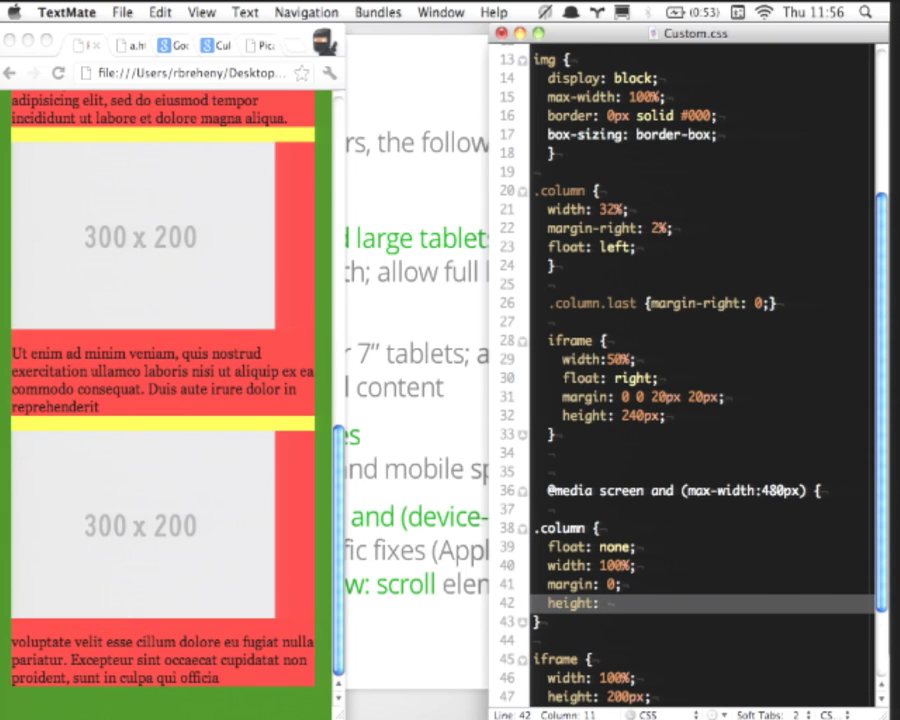
{"action": "type", "text": "200px;"}
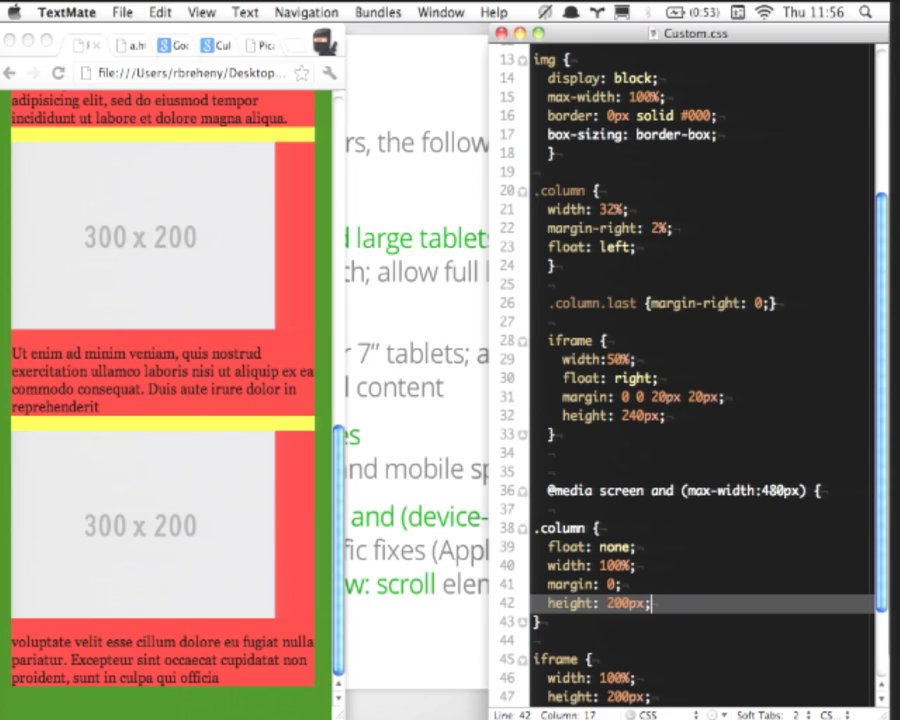
{"action": "key", "text": "Left"}
{"action": "key", "text": "Left"}
{"action": "key", "text": "Left"}
{"action": "key", "text": "Left"}
{"action": "key", "text": "Left"}
{"action": "key", "text": "BackSpace"}
{"action": "type", "text": "3"}
{"action": "key", "text": "BackSpace"}
{"action": "key", "text": "Delete"}
{"action": "type", "text": "24"}
{"action": "key", "text": "super+s"}
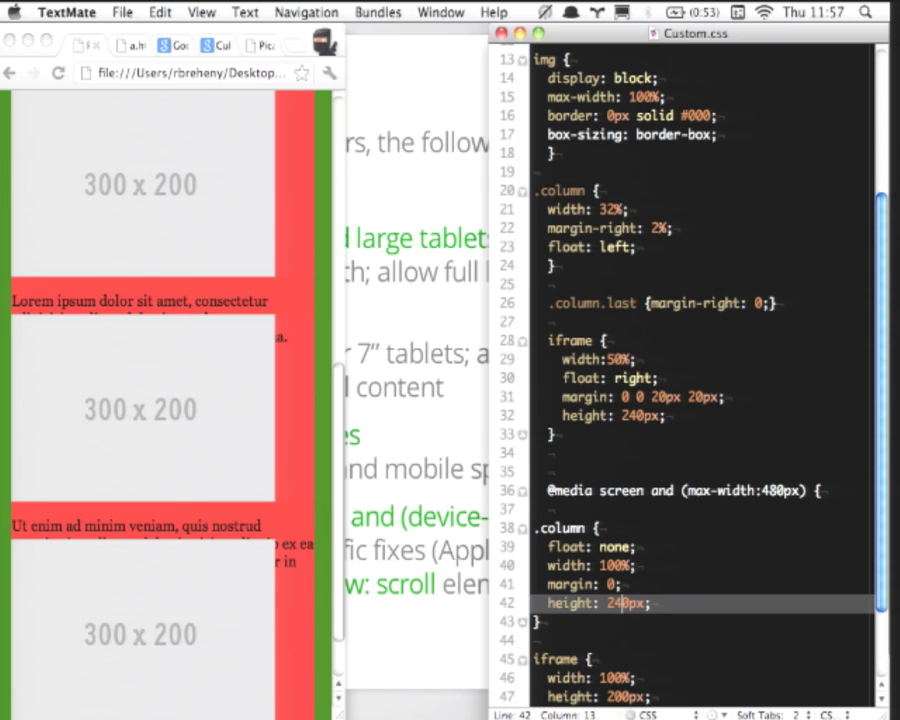
- Add an overflow: hidden line below the height and save
{"action": "key", "text": "Right"}
{"action": "key", "text": "Right"}
{"action": "key", "text": "Right"}
{"action": "key", "text": "Right"}
{"action": "key", "text": "Return"}
{"action": "type", "text": "overflow: hiiden;"}
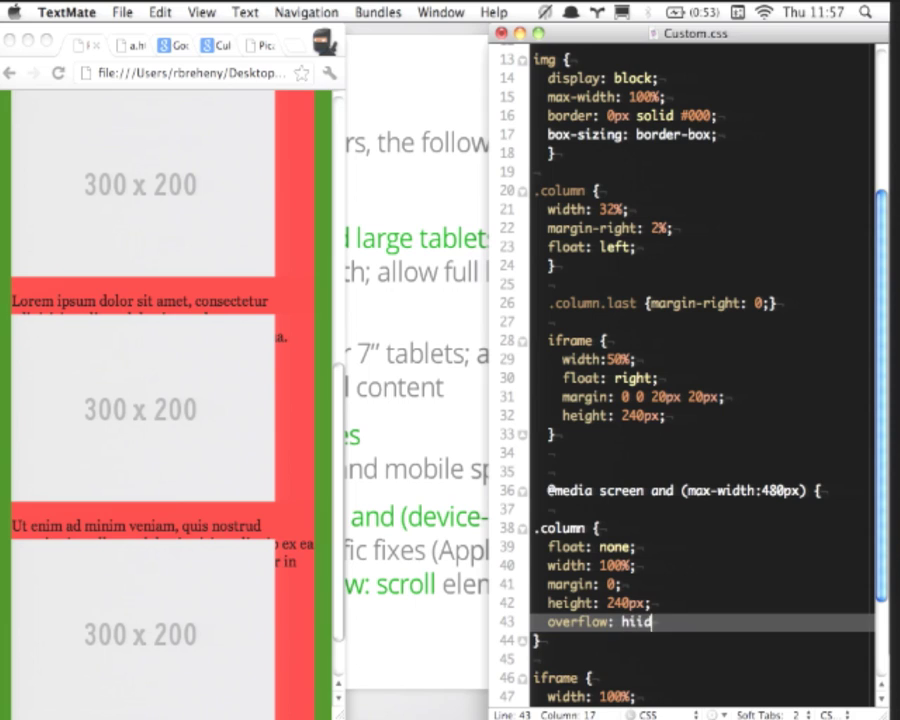
{"action": "key", "text": "super+s"}
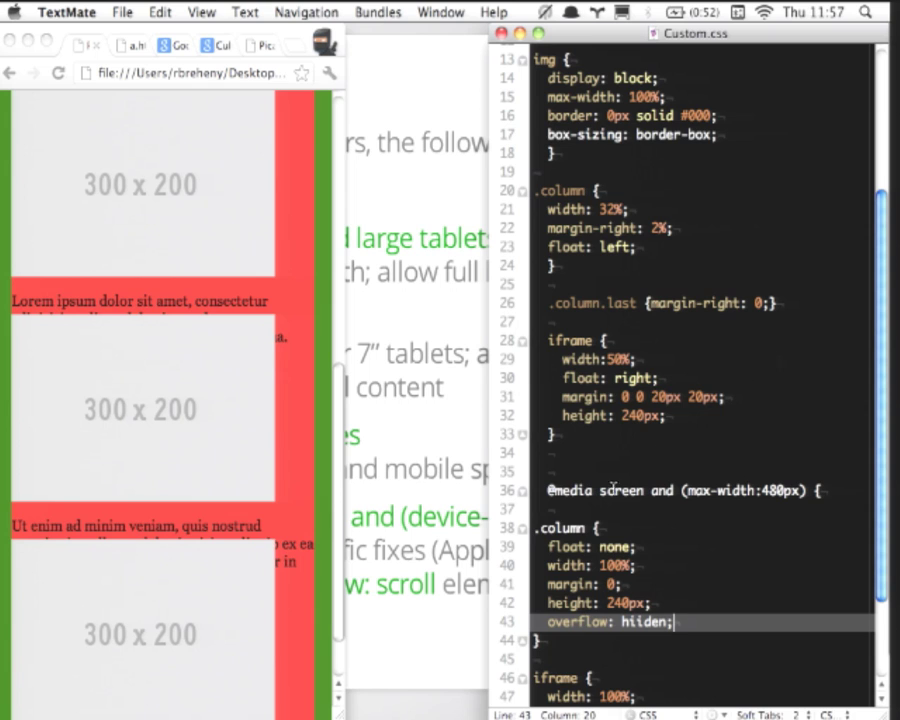
- Delete the trial overflow and height lines from the .column rule
{"action": "scroll", "coordinate": [611, 488], "scroll_direction": "up", "scroll_amount": 4}
{"action": "scroll", "coordinate": [611, 488], "scroll_direction": "up", "scroll_amount": 1}
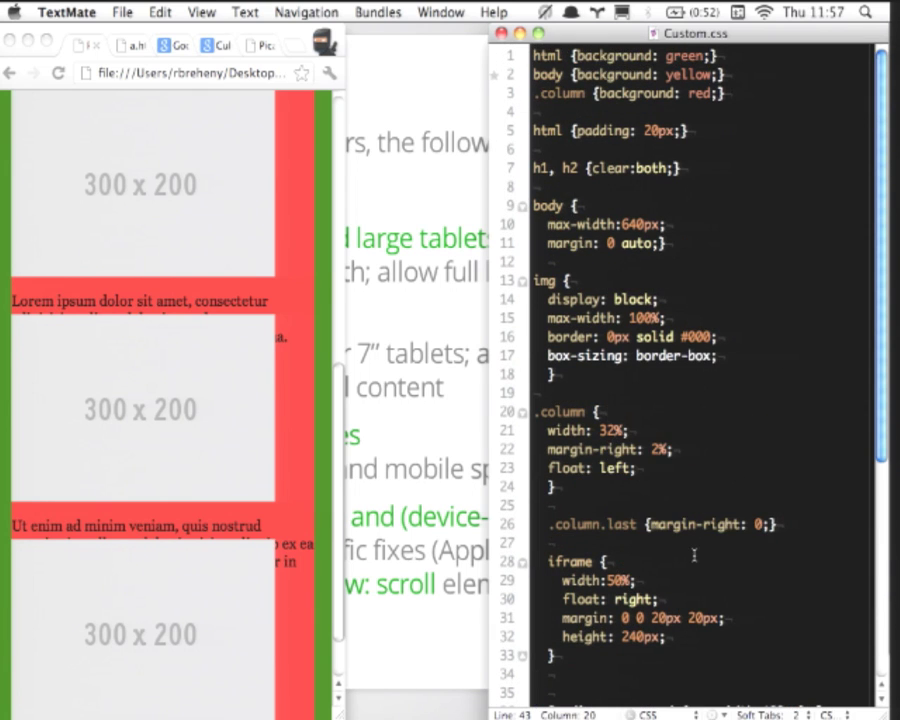
{"action": "scroll", "coordinate": [693, 551], "scroll_direction": "down", "scroll_amount": 10}
{"action": "key", "text": "BackSpace"}
{"action": "key", "text": "BackSpace"}
{"action": "key", "text": "BackSpace"}
{"action": "key", "text": "BackSpace"}
{"action": "key", "text": "BackSpace"}
{"action": "key", "text": "BackSpace"}
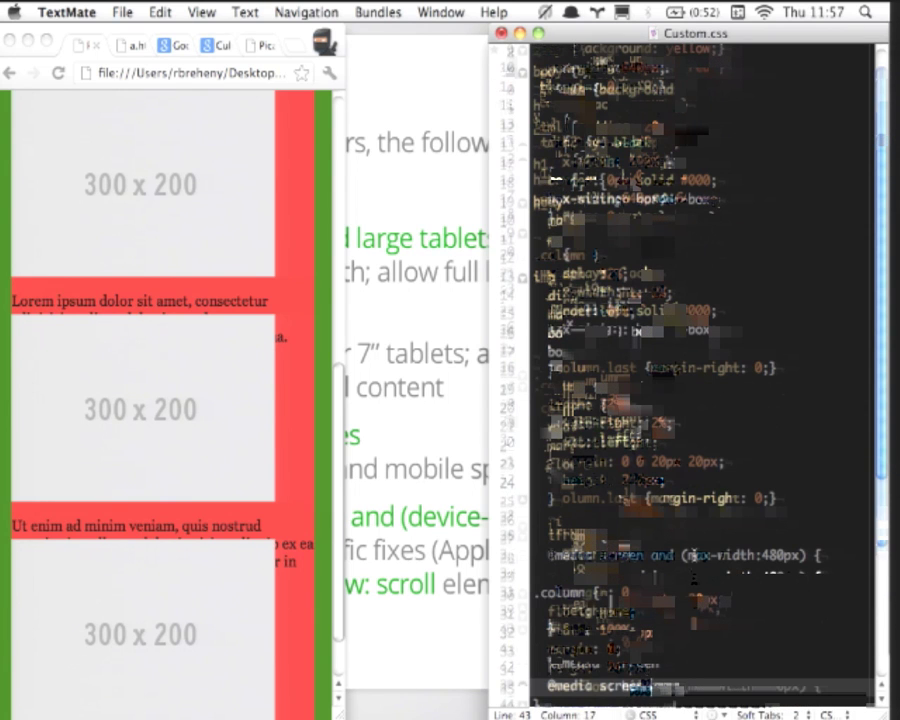
{"action": "key", "text": "BackSpace"}
{"action": "key", "text": "BackSpace"}
{"action": "key", "text": "BackSpace"}
{"action": "key", "text": "BackSpace"}
{"action": "key", "text": "BackSpace"}
{"action": "key", "text": "BackSpace"}
{"action": "key", "text": "BackSpace"}
{"action": "key", "text": "BackSpace"}
{"action": "key", "text": "BackSpace"}
{"action": "key", "text": "BackSpace"}
{"action": "key", "text": "BackSpace"}
{"action": "key", "text": "BackSpace"}
{"action": "key", "text": "BackSpace"}
{"action": "key", "text": "BackSpace"}
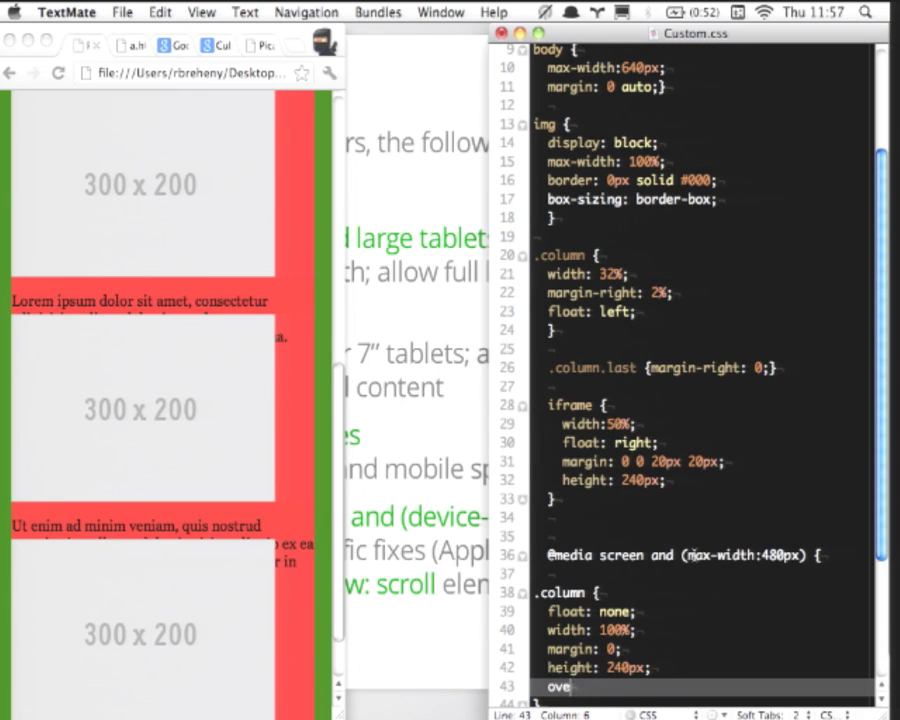
{"action": "key", "text": "Left"}
{"action": "key", "text": "Left"}
{"action": "key", "text": "Left"}
{"action": "key", "text": "Left"}
{"action": "key", "text": "Left"}
{"action": "key", "text": "End"}
{"action": "key", "text": "BackSpace"}
{"action": "key", "text": "BackSpace"}
{"action": "key", "text": "BackSpace"}
{"action": "key", "text": "BackSpace"}
{"action": "key", "text": "BackSpace"}
{"action": "key", "text": "BackSpace"}
{"action": "key", "text": "BackSpace"}
{"action": "key", "text": "BackSpace"}
{"action": "key", "text": "BackSpace"}
{"action": "key", "text": "BackSpace"}
{"action": "key", "text": "BackSpace"}
{"action": "key", "text": "BackSpace"}
{"action": "key", "text": "BackSpace"}
{"action": "key", "text": "BackSpace"}
{"action": "key", "text": "BackSpace"}
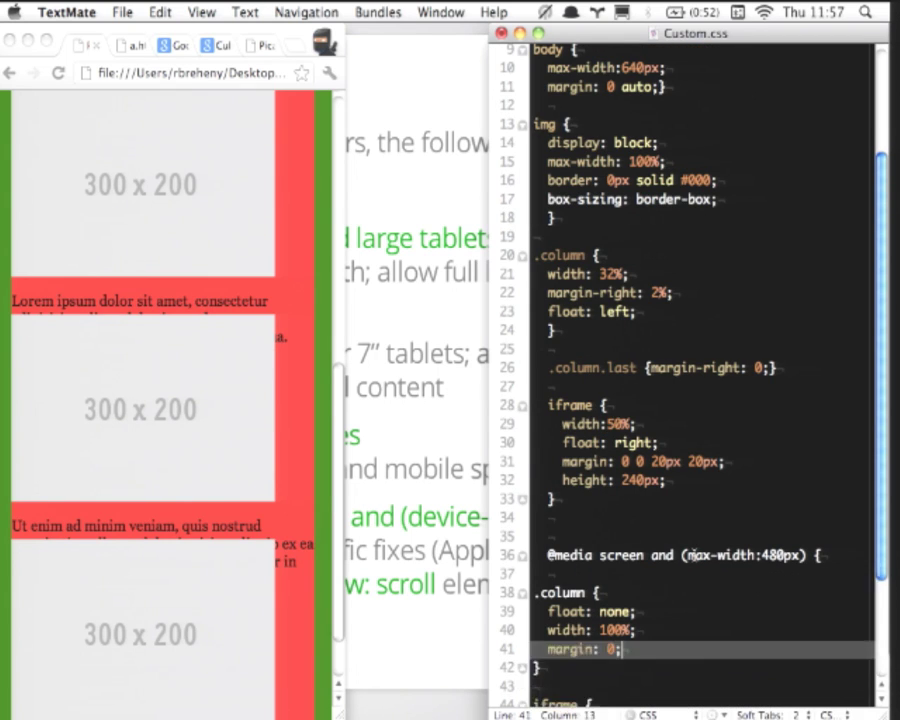
{"action": "scroll", "coordinate": [690, 554], "scroll_direction": "up", "scroll_amount": 3}
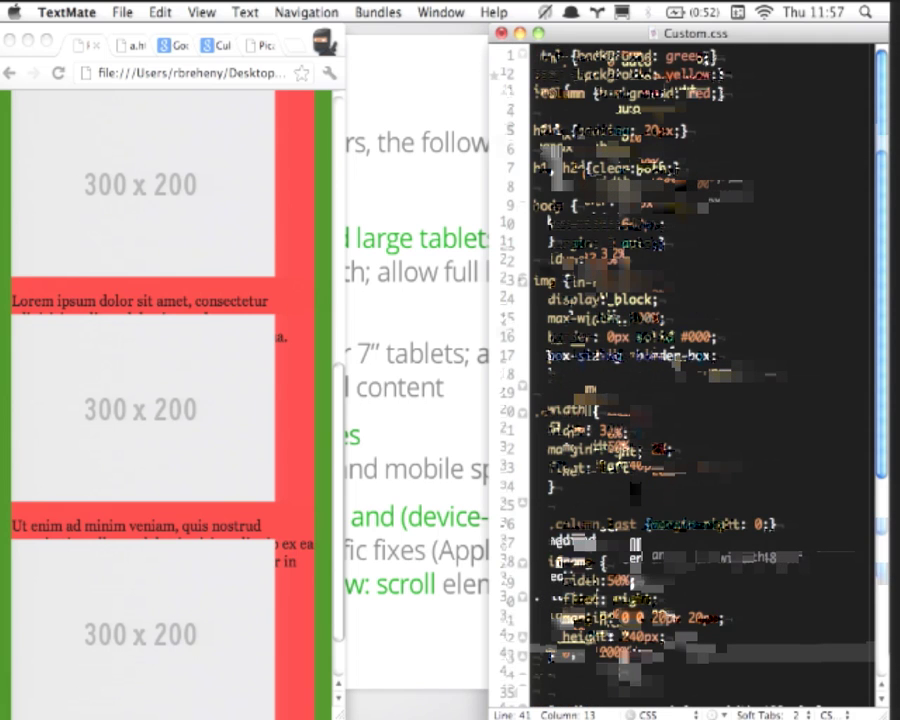
- Add font-family: sans-serif; to the html rule and save
{"action": "left_click", "coordinate": [680, 130]}
{"action": "key", "text": "Return"}
{"action": "type", "text": "font"}
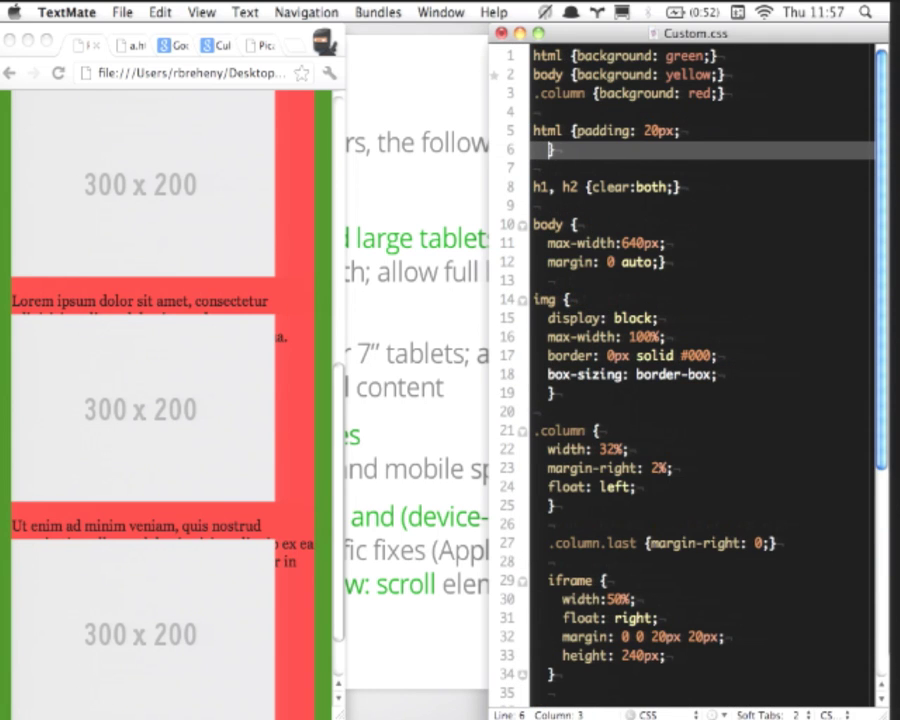
{"action": "type", "text": "-fmaily"}
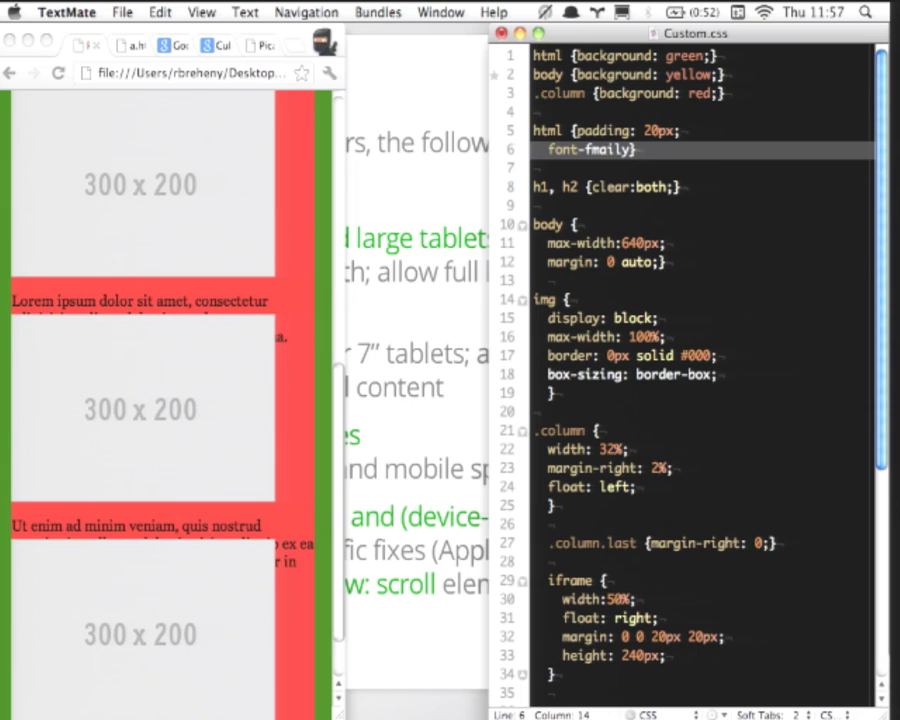
{"action": "key", "text": "BackSpace"}
{"action": "key", "text": "BackSpace"}
{"action": "key", "text": "BackSpace"}
{"action": "key", "text": "BackSpace"}
{"action": "key", "text": "BackSpace"}
{"action": "type", "text": "amily: sans-serif"}
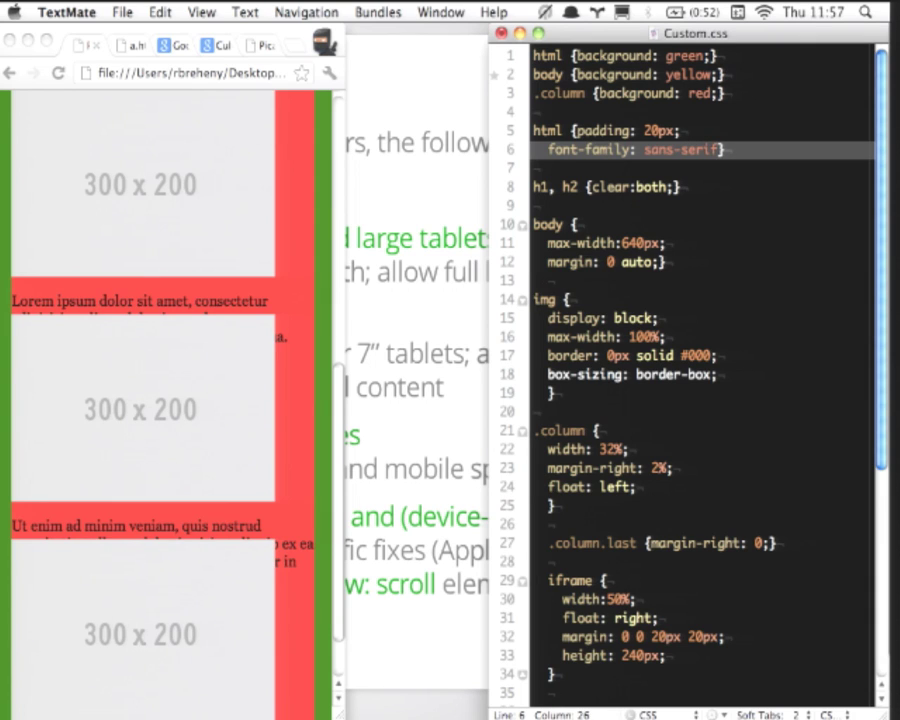
{"action": "type", "text": ";"}
{"action": "key", "text": "super+s"}
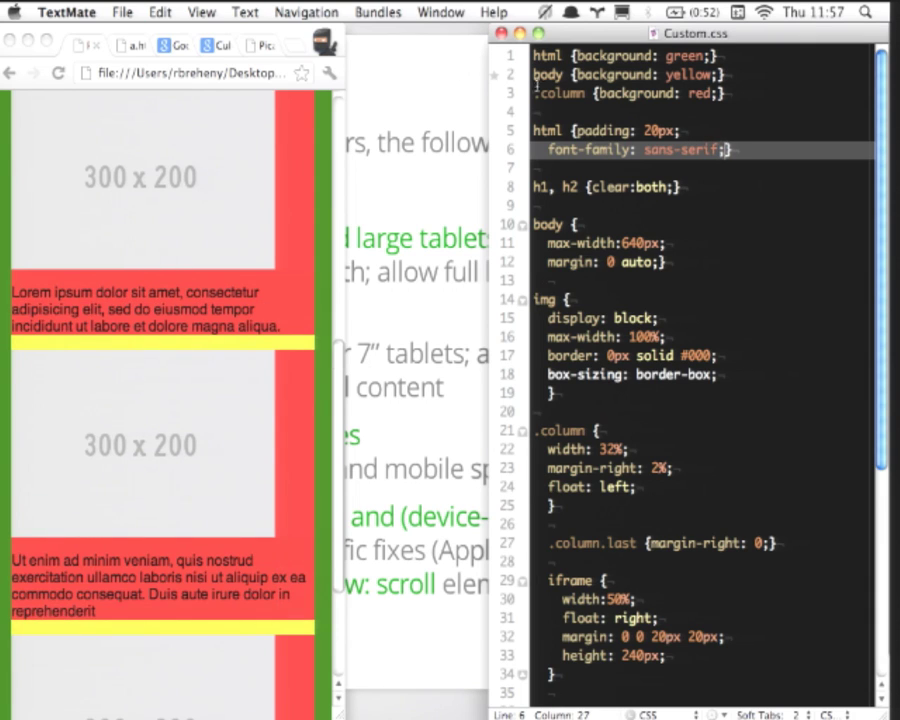
- Disable the green, yellow and red debug backgrounds by prefixing each with 's', then save
{"action": "key", "text": "Up"}
{"action": "key", "text": "Up"}
{"action": "key", "text": "Up"}
{"action": "key", "text": "Up"}
{"action": "key", "text": "Up"}
{"action": "type", "text": "s"}
{"action": "key", "text": "Left"}
{"action": "key", "text": "Down"}
{"action": "type", "text": "s"}
{"action": "key", "text": "Left"}
{"action": "key", "text": "Down"}
{"action": "type", "text": "s"}
{"action": "key", "text": "super+s"}
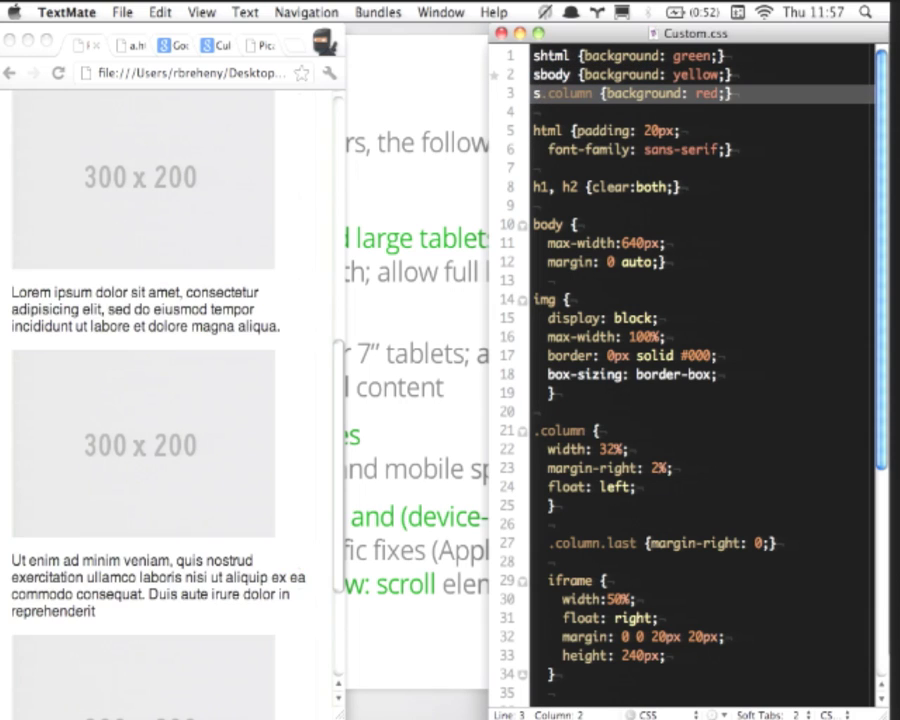
- Bring Chrome forward to view the test page at desktop width
{"action": "left_click", "coordinate": [129, 311]}
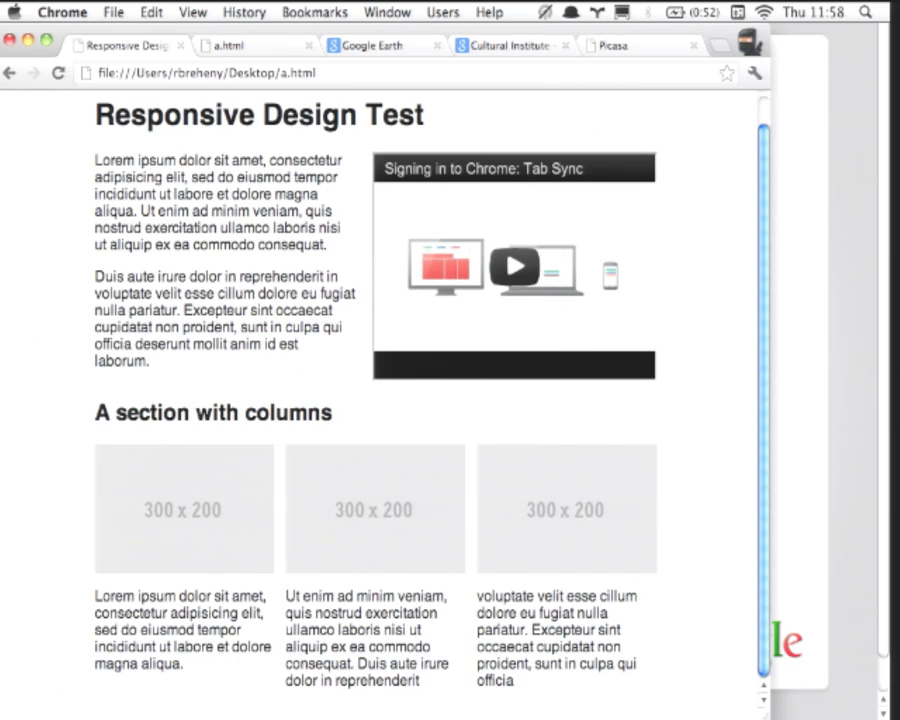
- Switch back to Chrome's presentation and exit full screen on the Thank You slide
{"action": "key", "text": "super+Tab"}
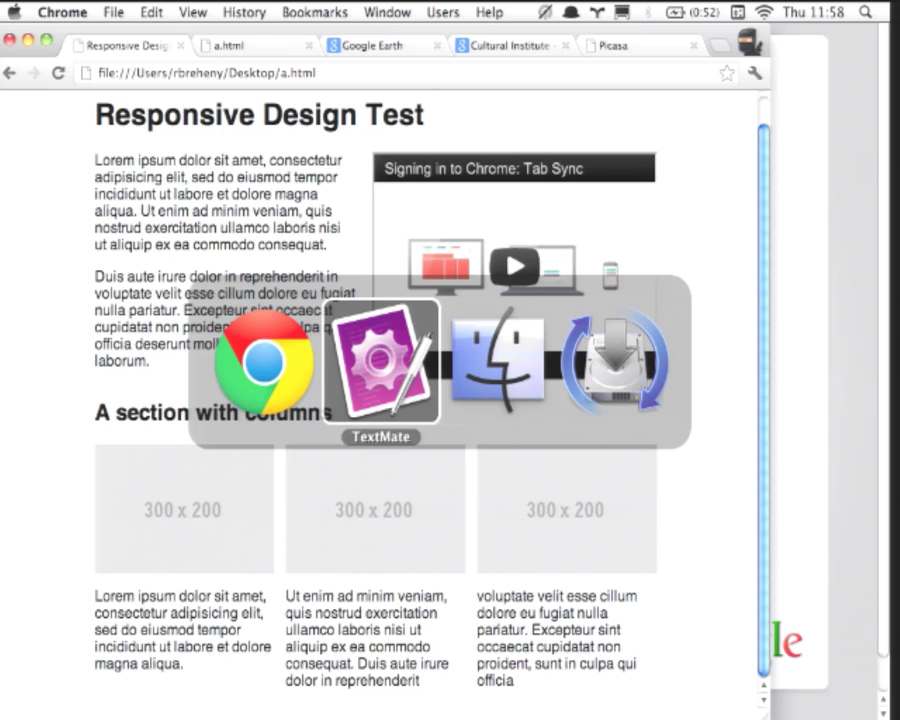
{"action": "key", "text": "super+shift+Tab"}
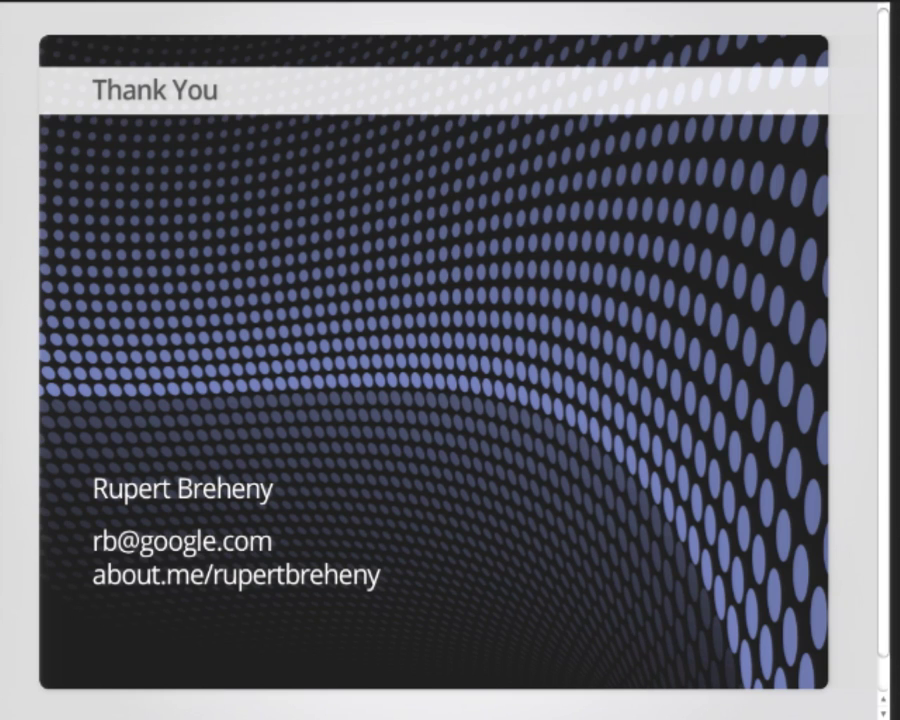
{"action": "key", "text": "super+shift+f"}
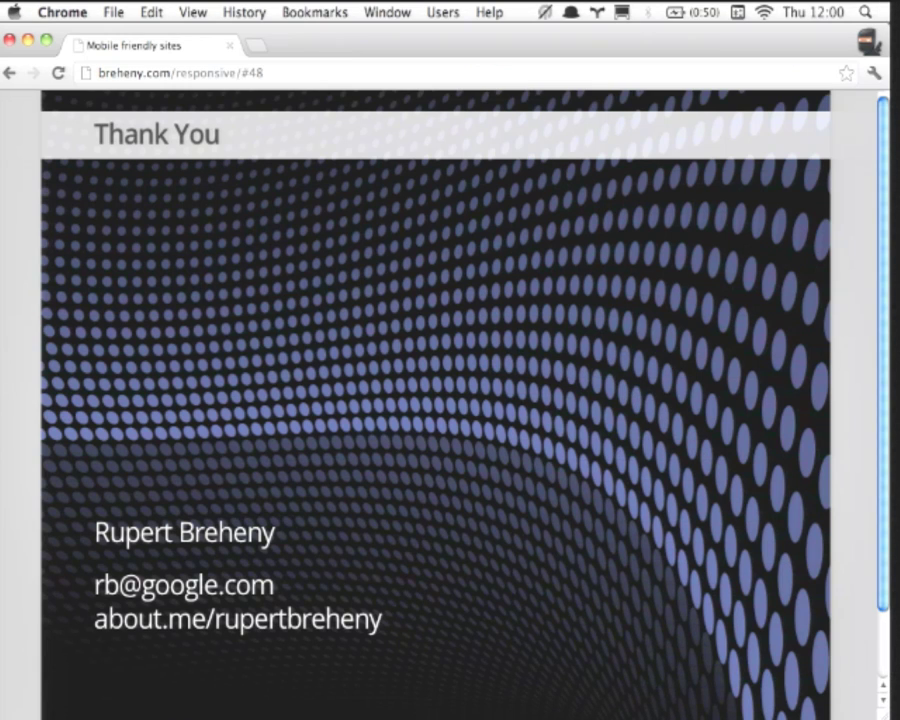